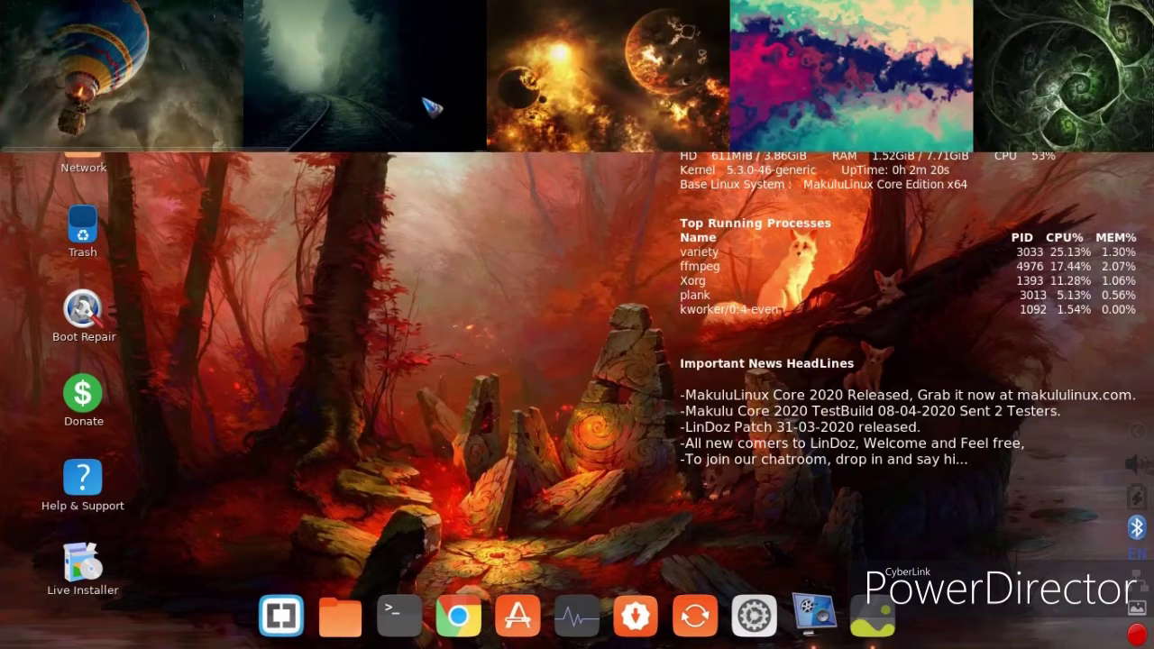
Step: Try the scrapyard, coloured-lines, green swirl and moonlit couple wallpapers one after another
scroll(732, 71, down, 8)
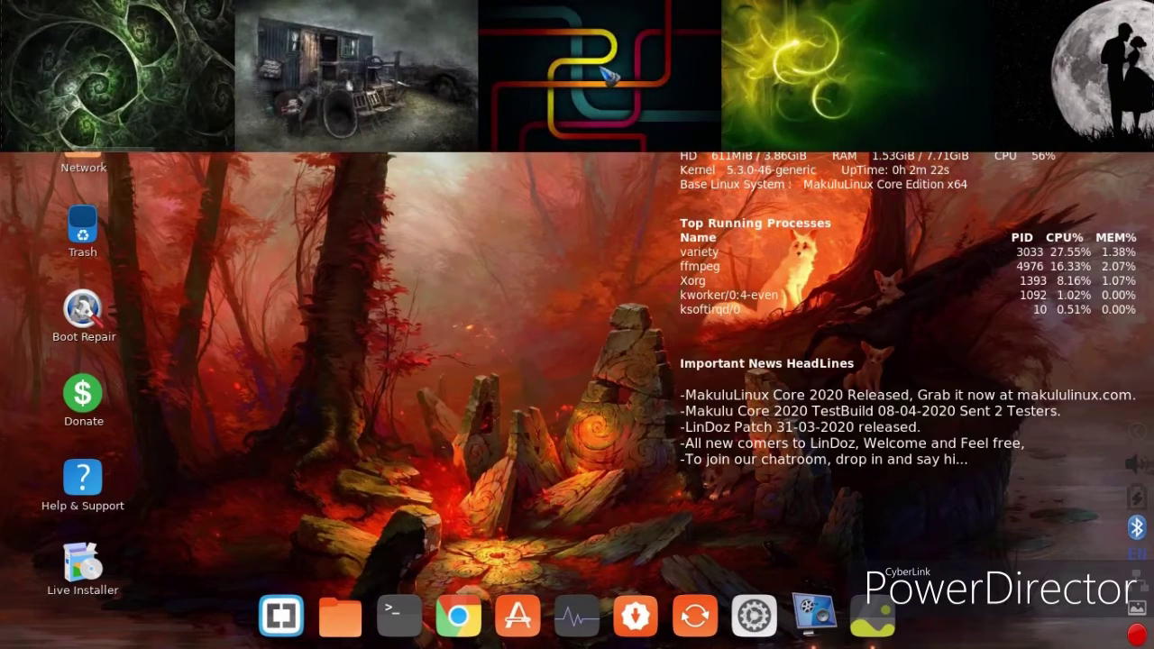
click(426, 68)
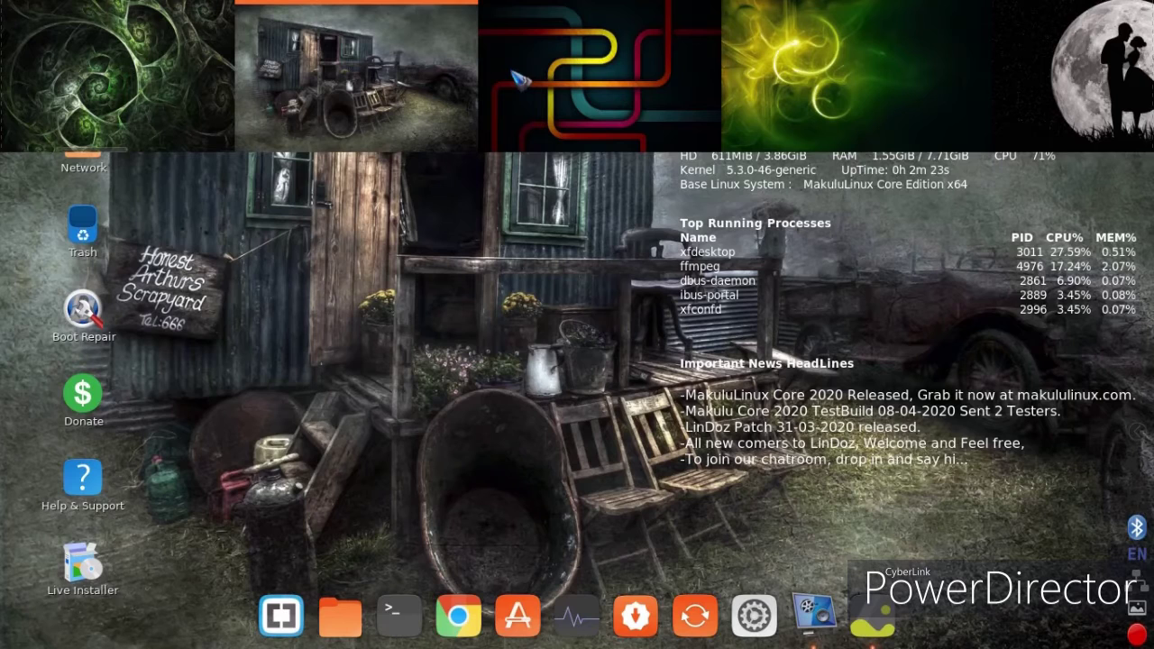
click(665, 60)
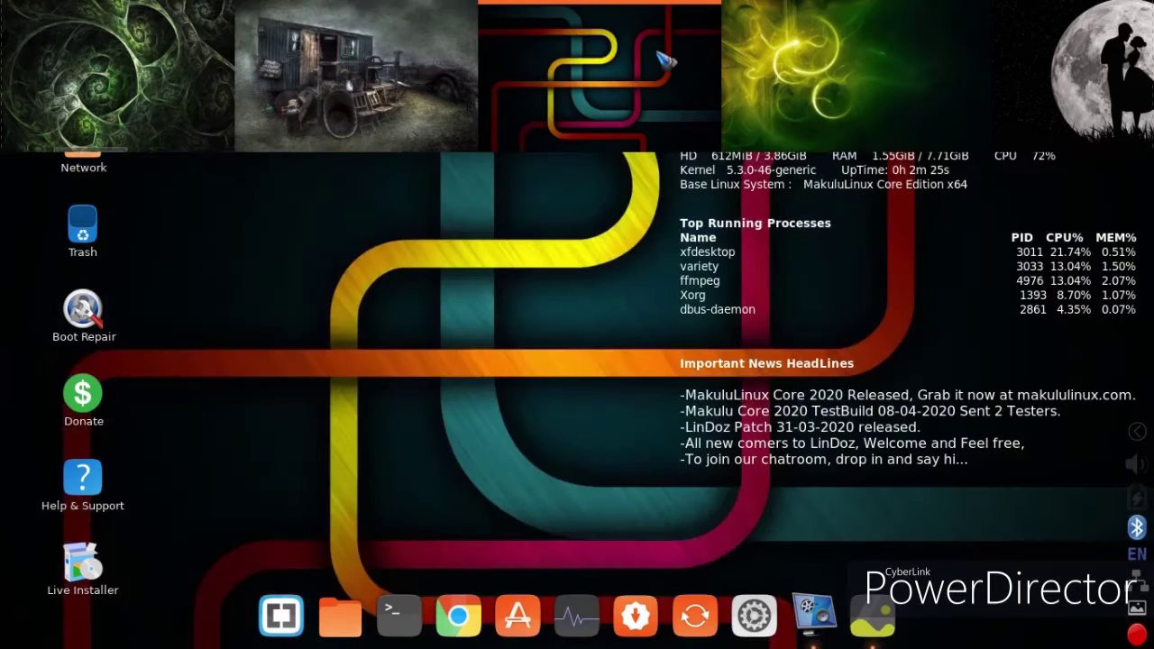
click(751, 77)
scroll(752, 77, down, 2)
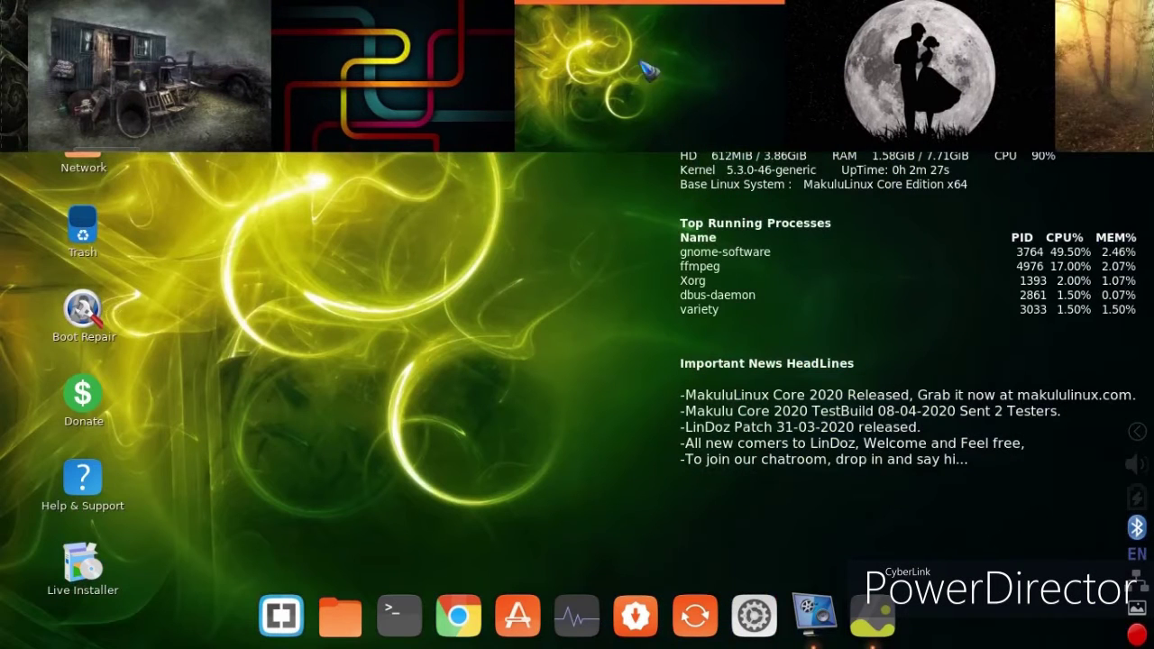
click(854, 76)
scroll(491, 41, down, 8)
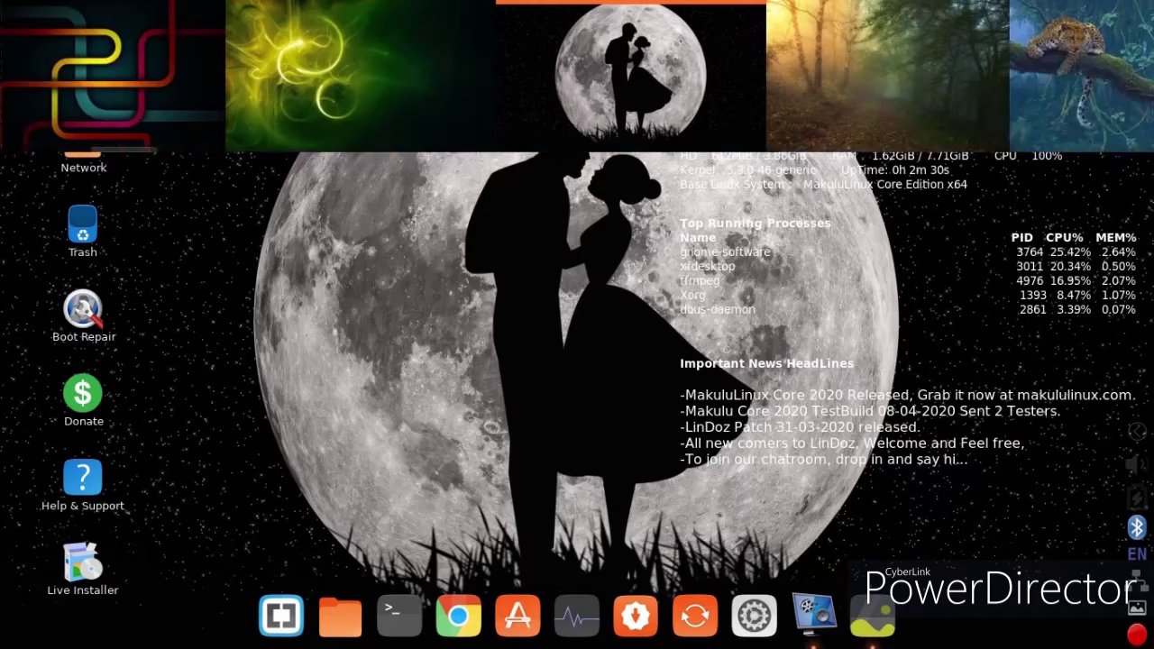
Step: Apply the leopard-on-a-branch wallpaper to the desktop and close the wallpaper chooser
click(433, 54)
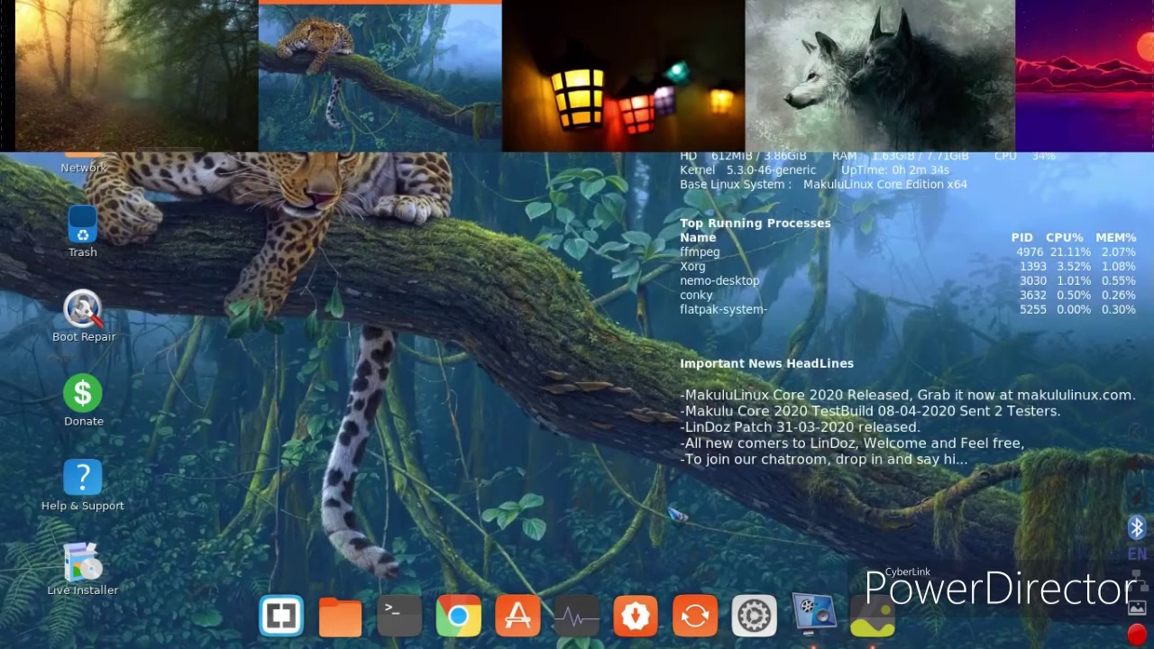
right_click(871, 616)
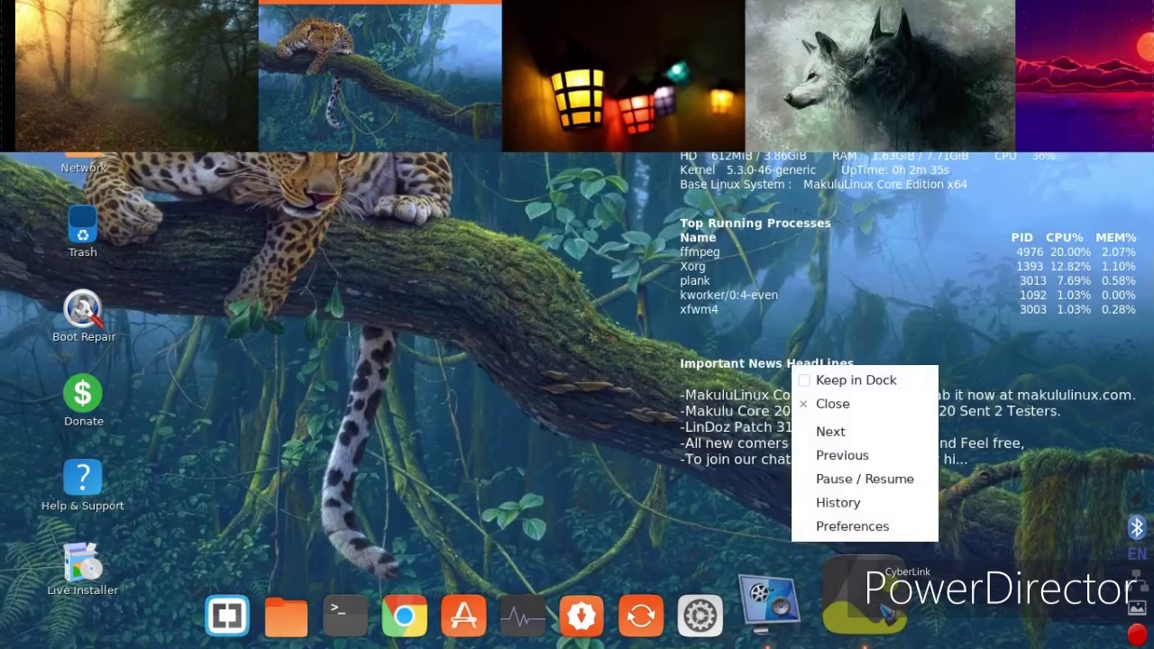
click(828, 405)
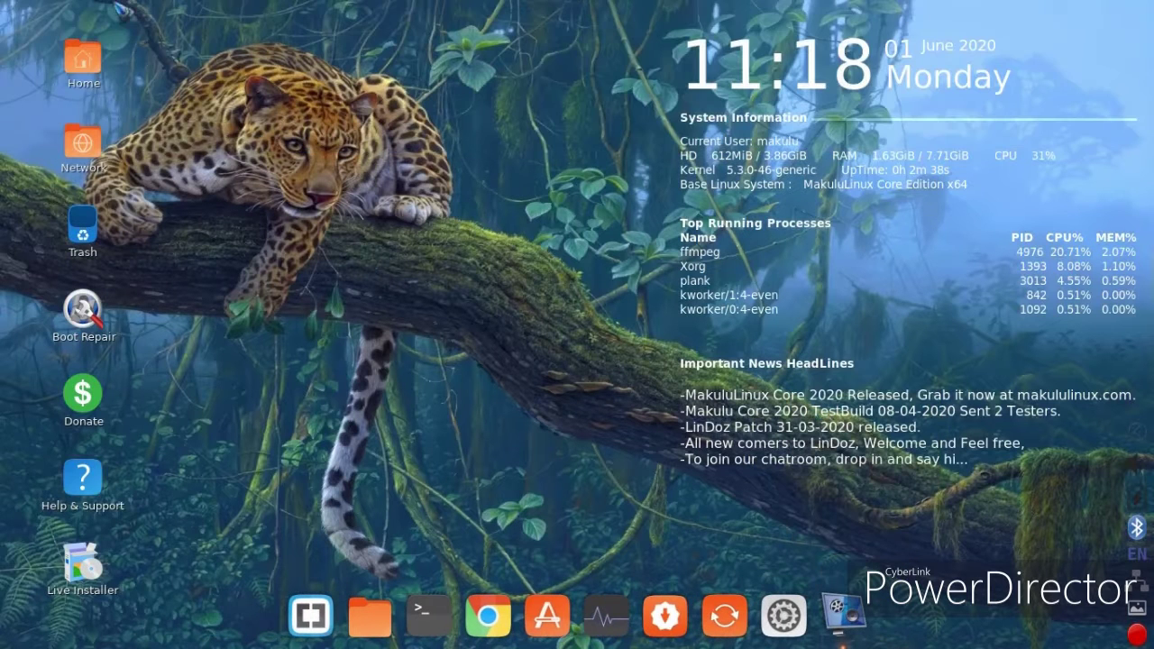
Step: Open the LibreOffice start screen from the ring menu's Office category, then close it
click(311, 616)
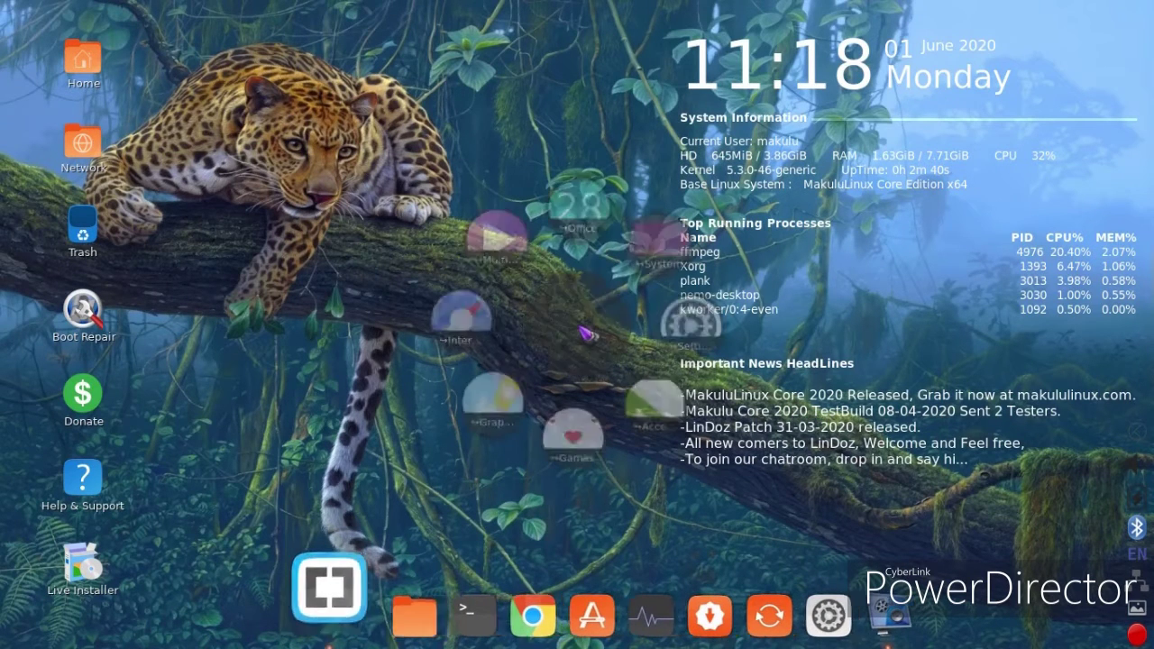
click(574, 194)
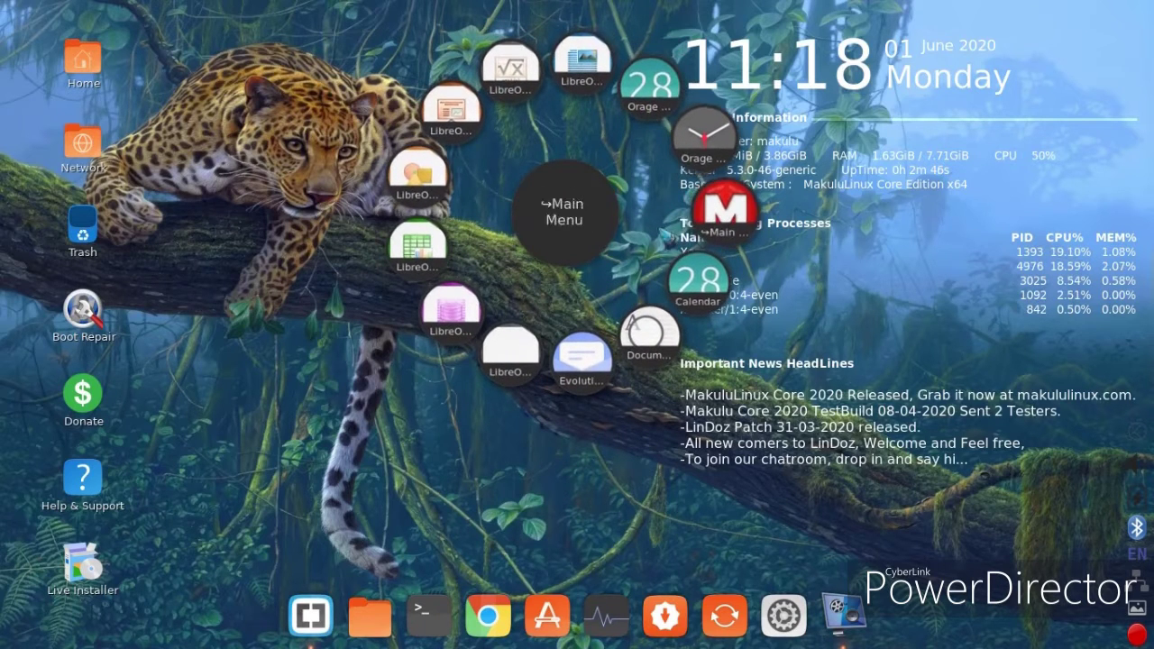
click(530, 361)
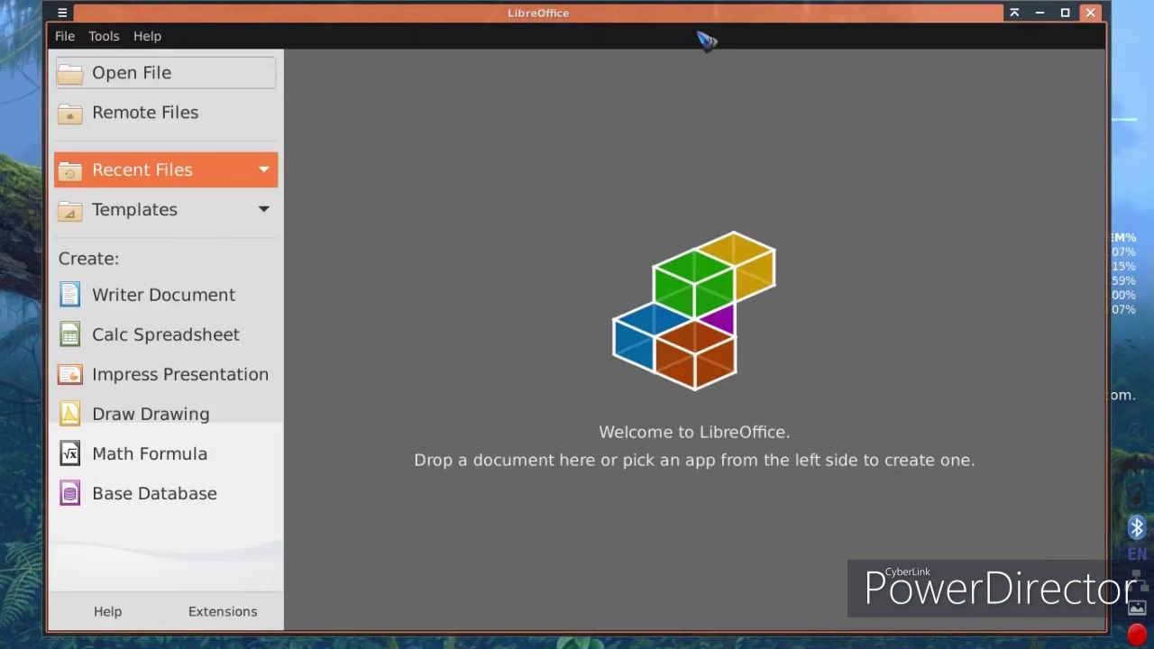
click(1092, 12)
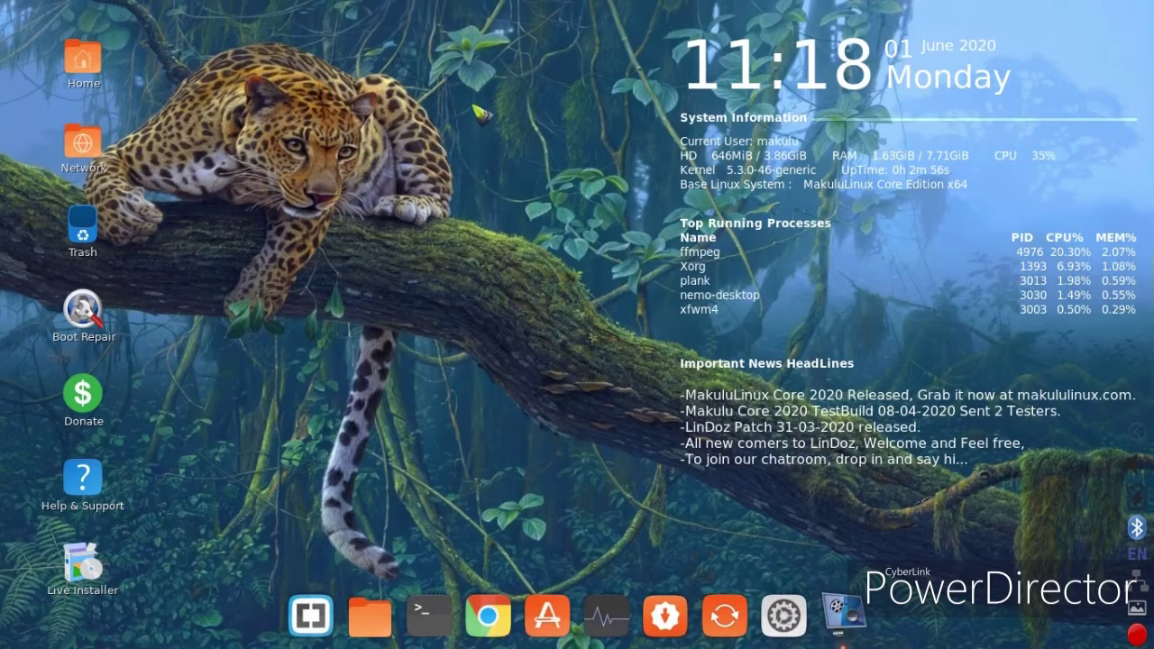
Step: Enable the 3D desktop effects through the desktop's Themes & 3D options
right_click(476, 107)
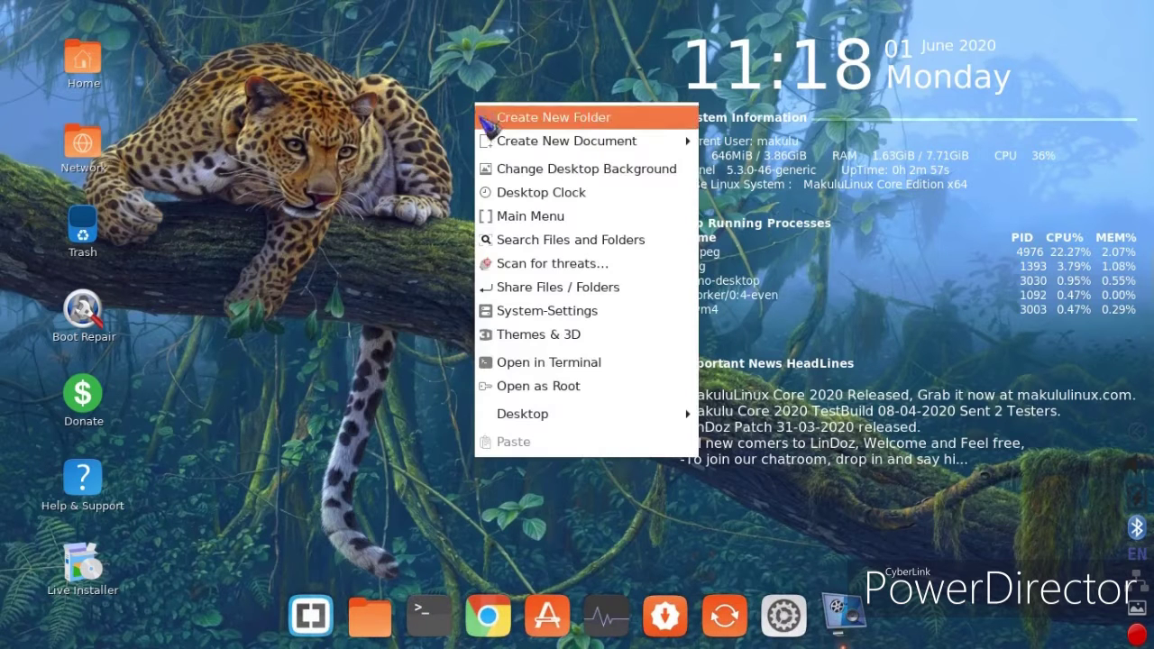
click(512, 333)
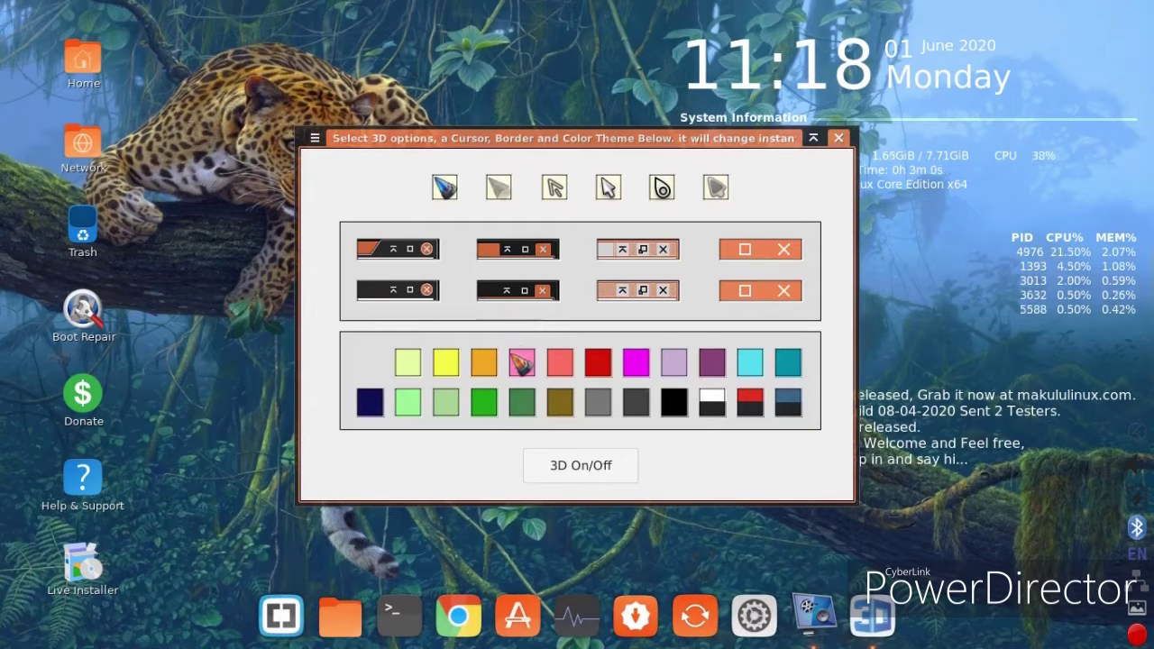
click(552, 462)
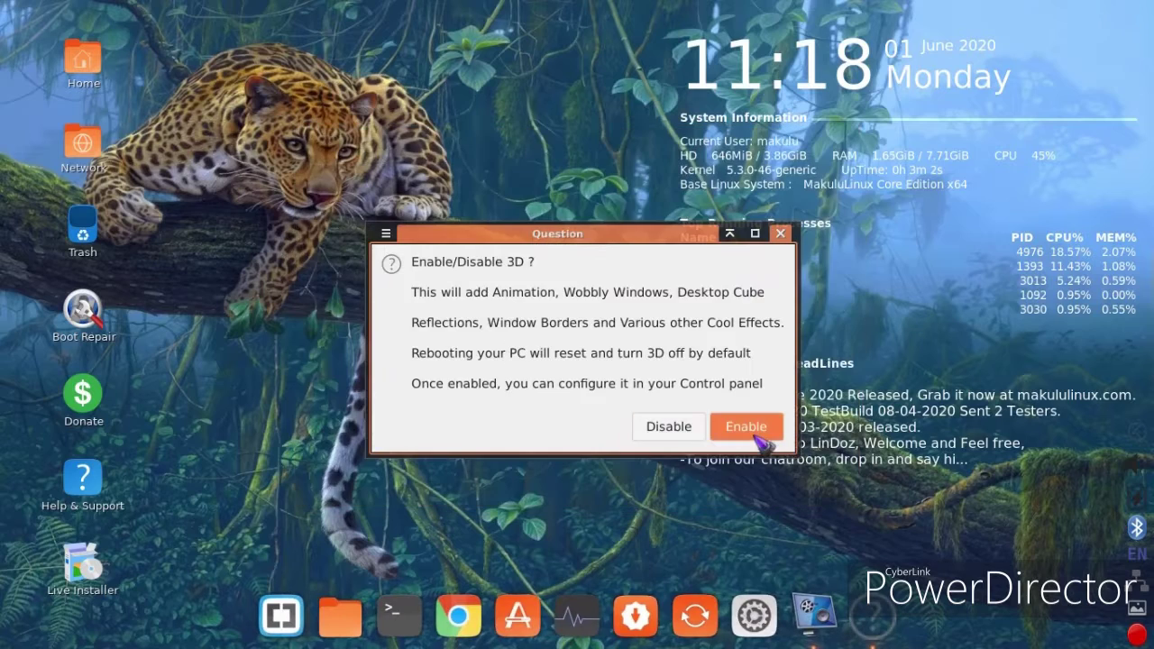
click(748, 428)
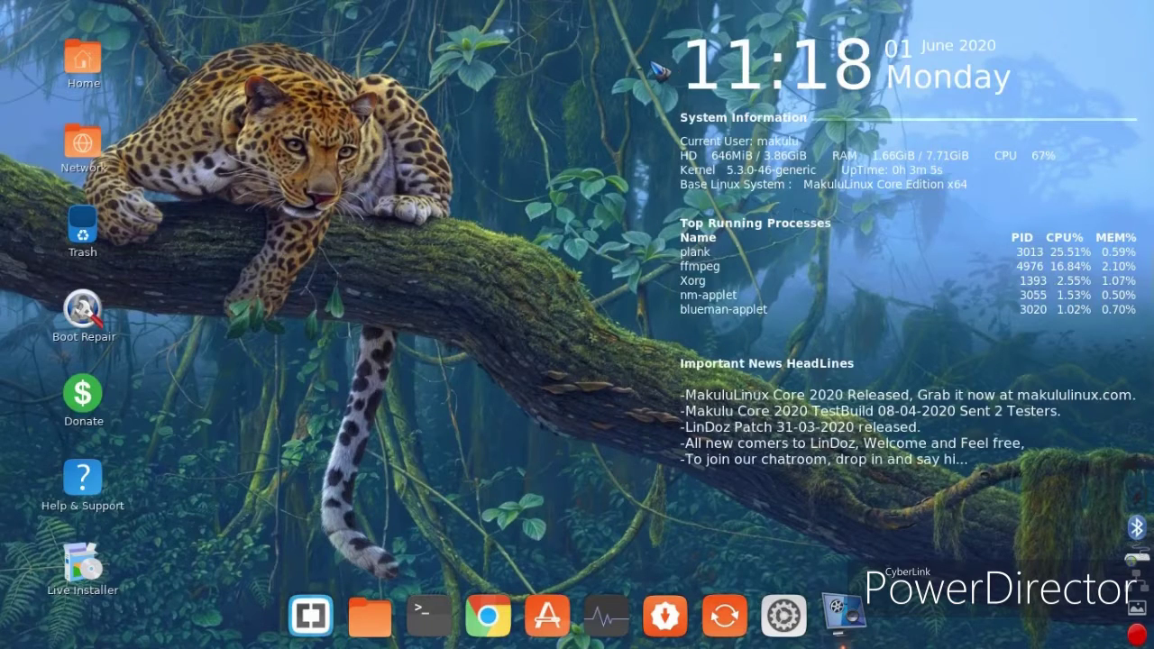
Step: Open the Home folder to try out its window by restoring and resizing it, then close it
click(370, 615)
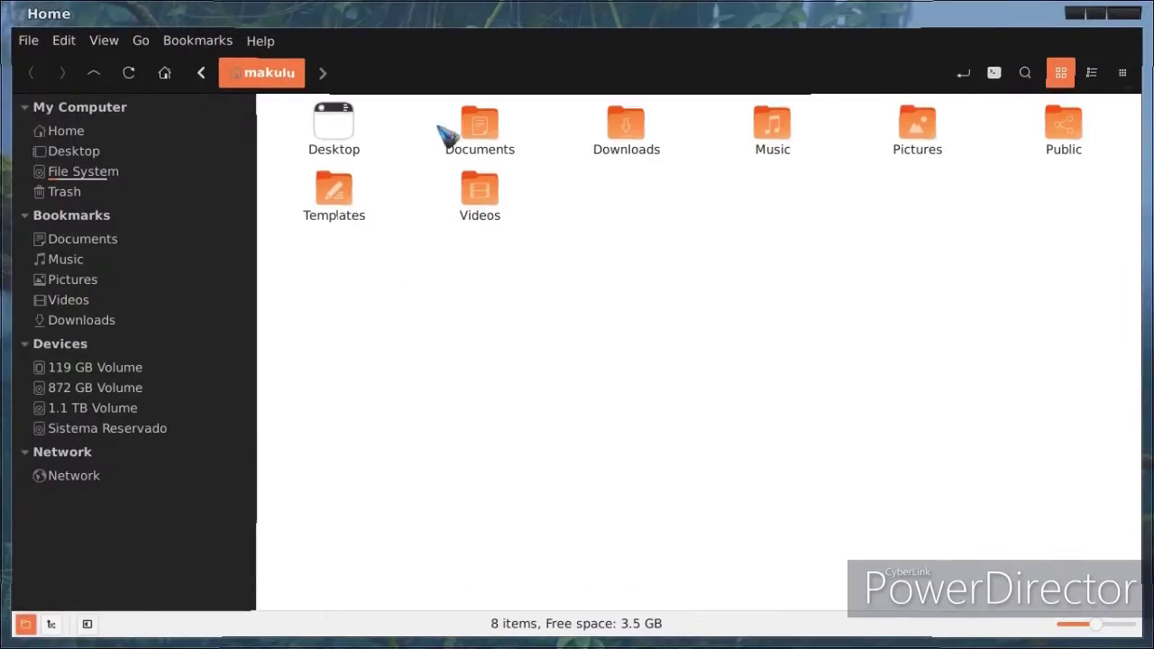
click(1098, 10)
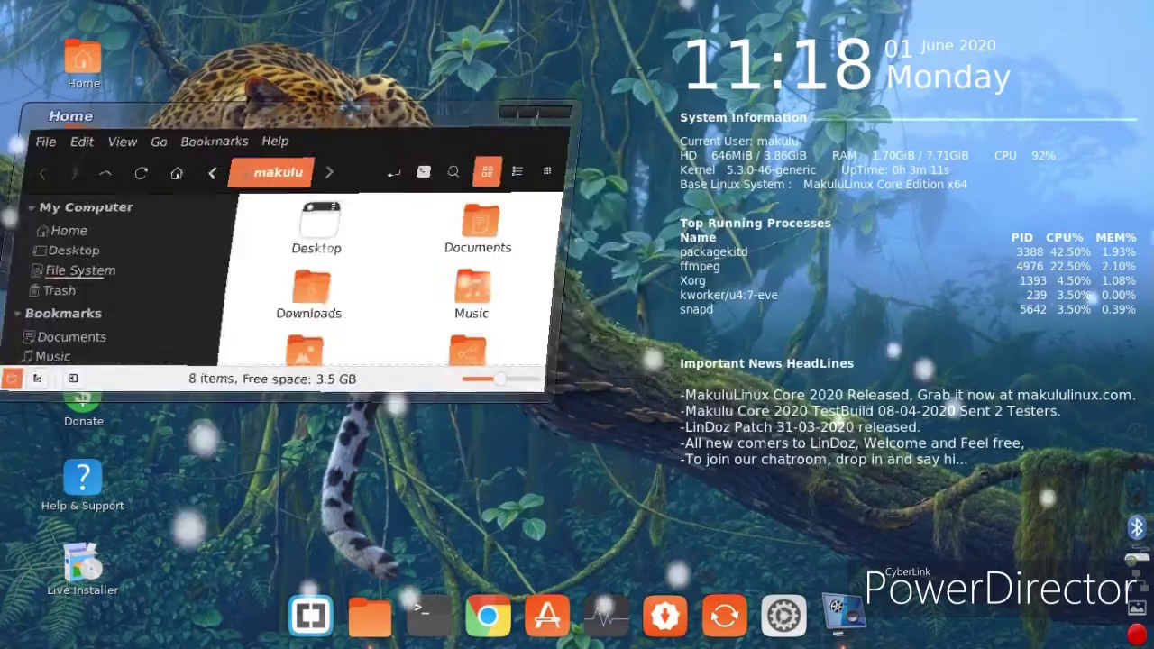
drag(638, 366, 859, 514)
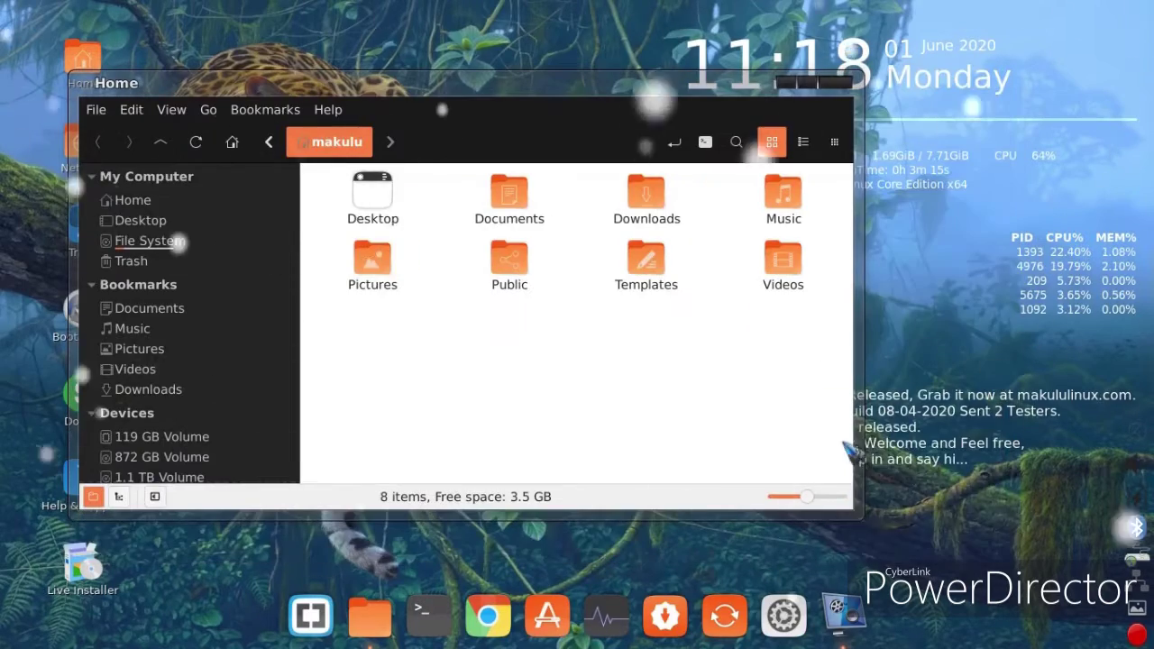
click(822, 85)
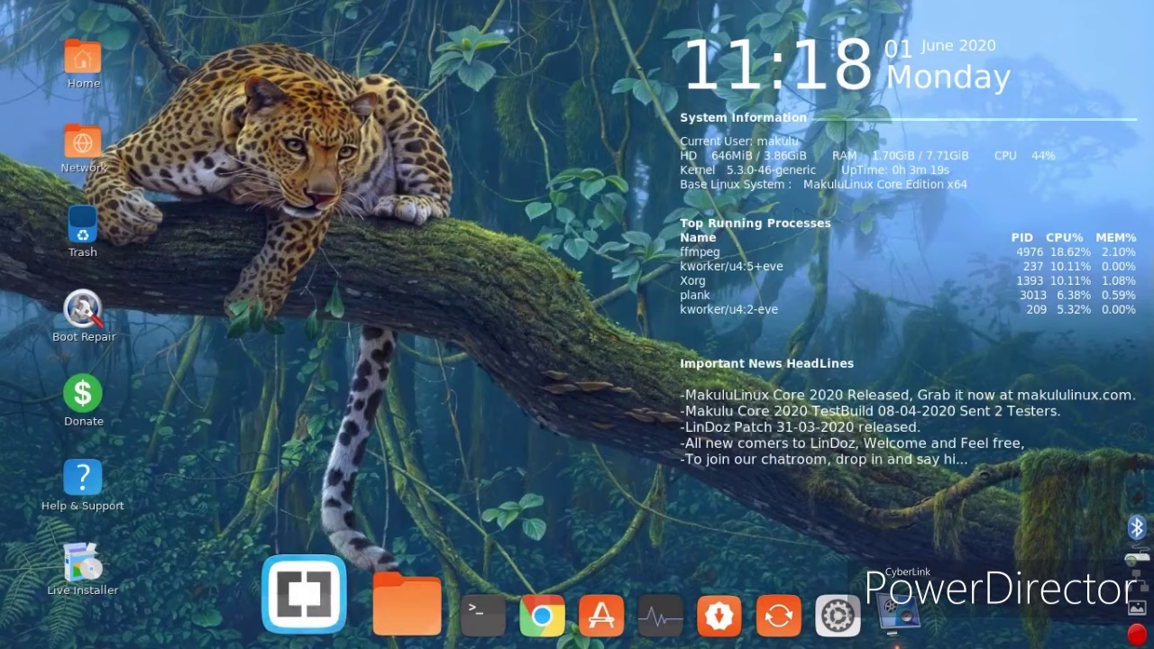
Step: Browse the applications in the ring menu's Multimedia and Games categories
click(332, 610)
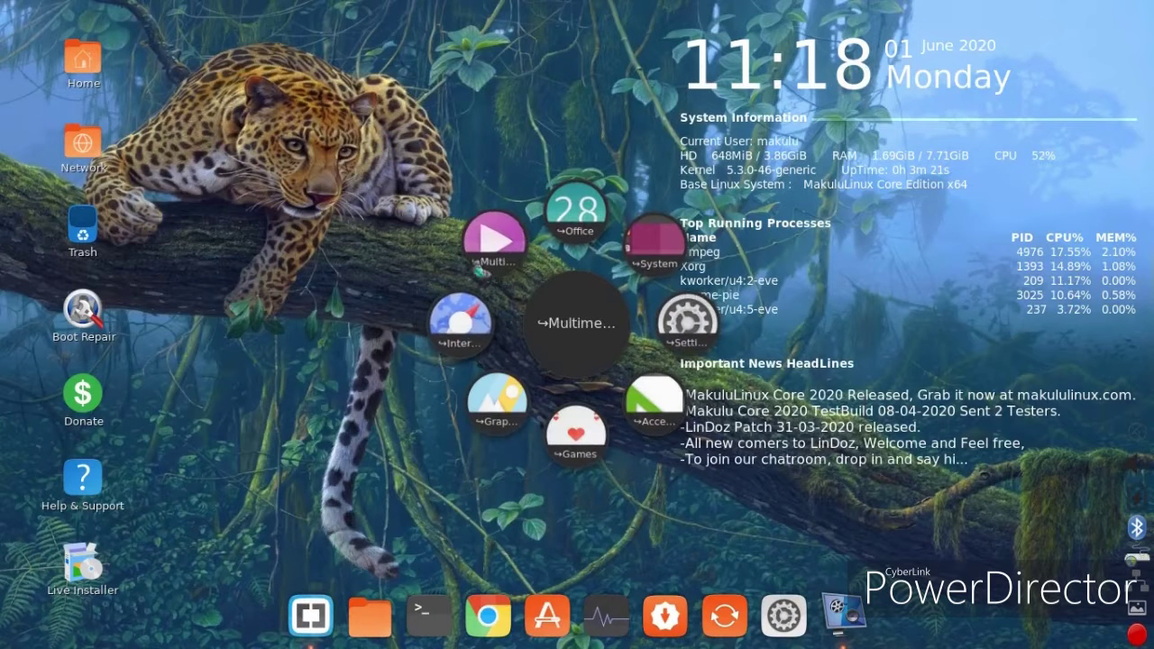
click(494, 257)
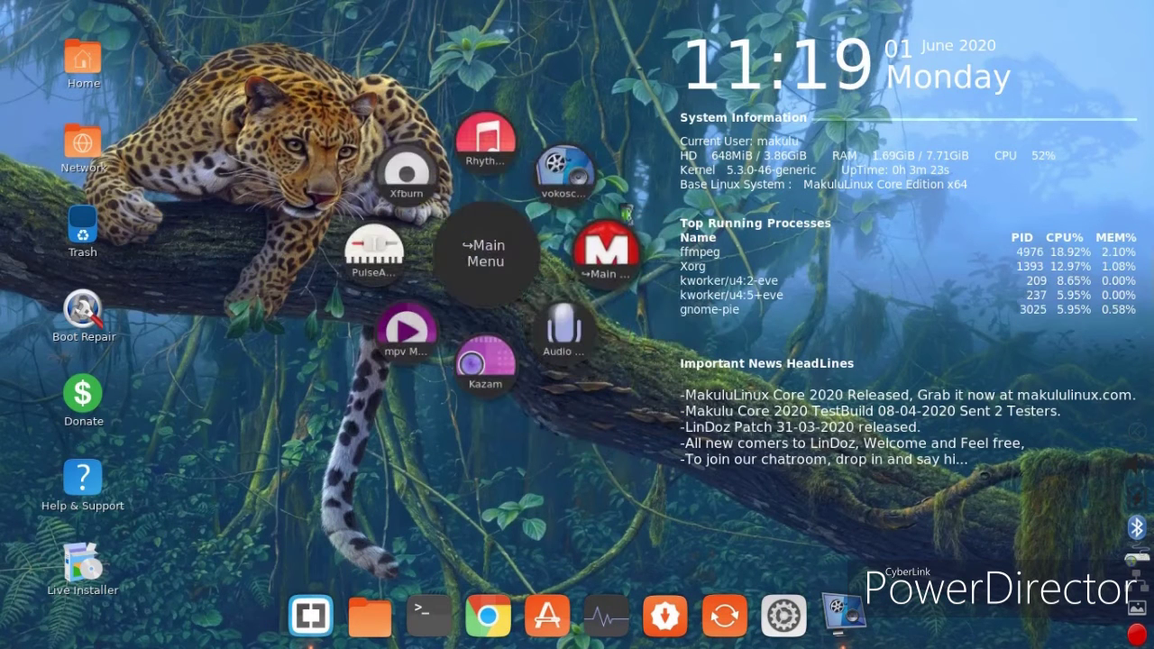
click(379, 277)
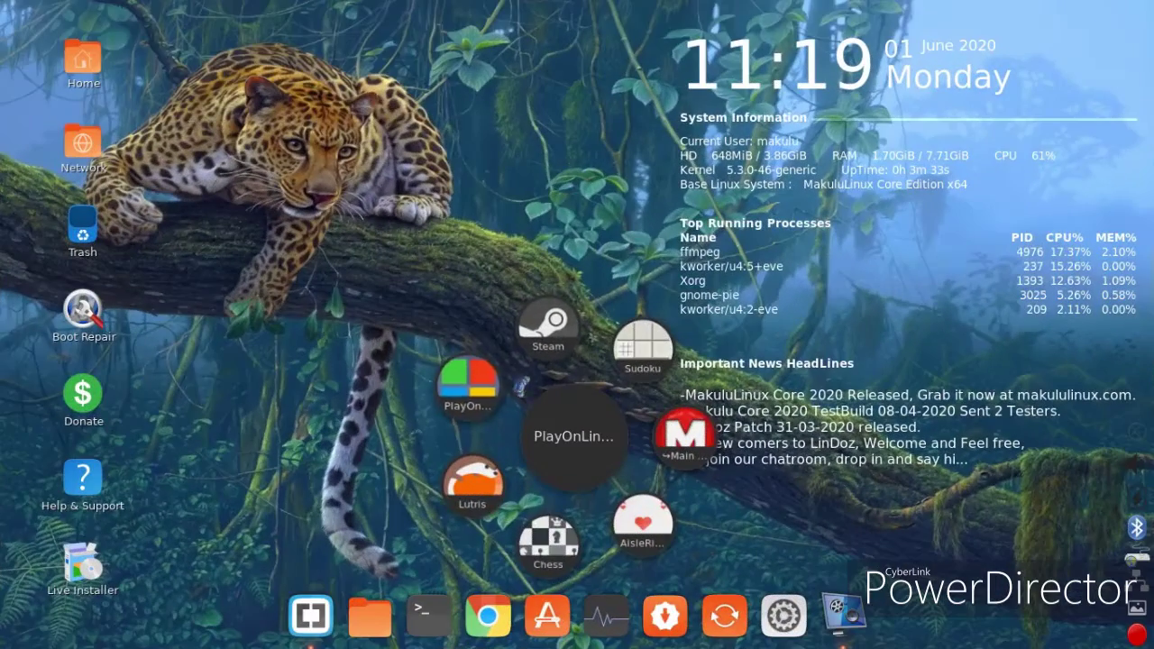
Step: Launch PlayOnLinux, agree to contribute to its compatibility database, and close all its windows
click(472, 341)
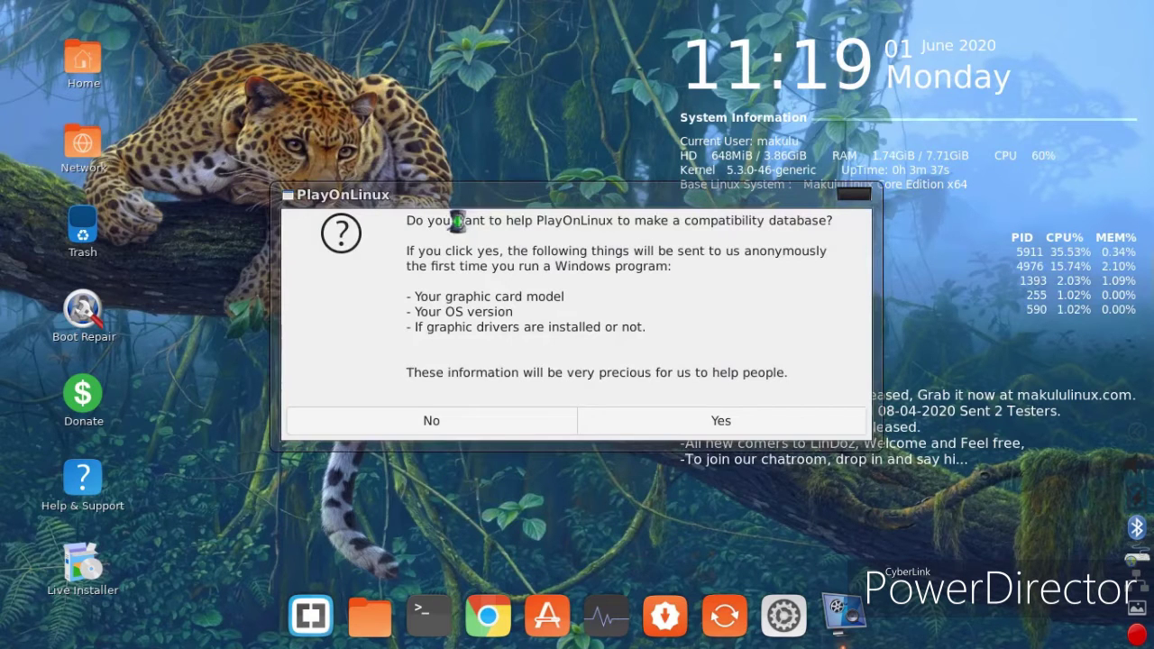
click(701, 421)
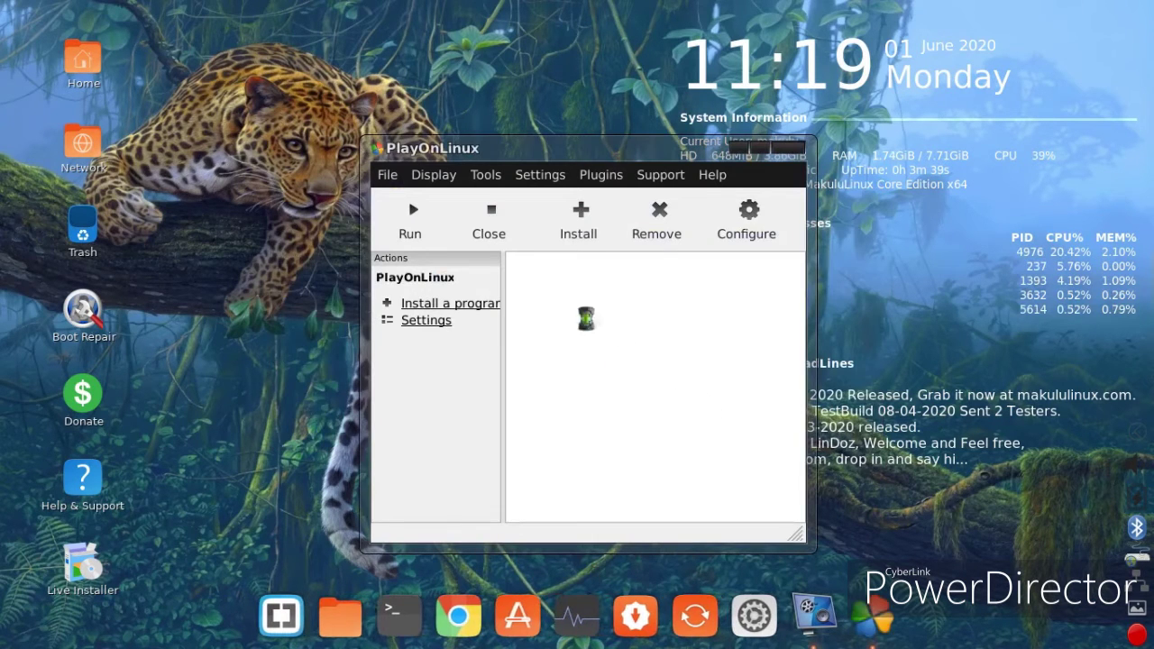
click(786, 150)
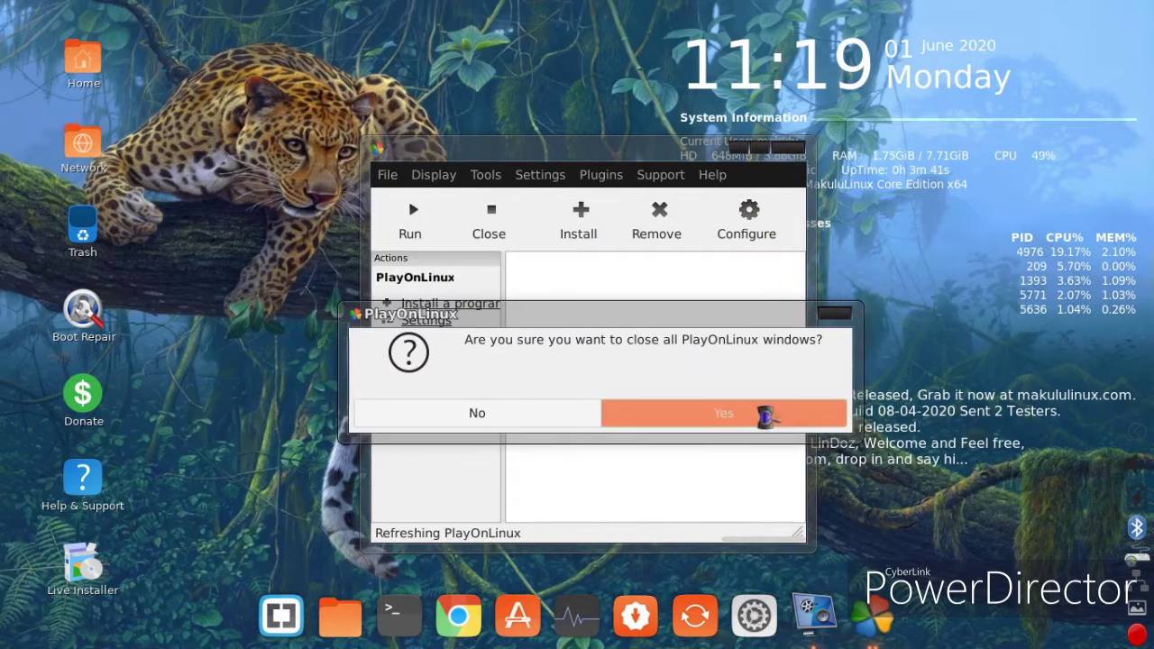
click(697, 413)
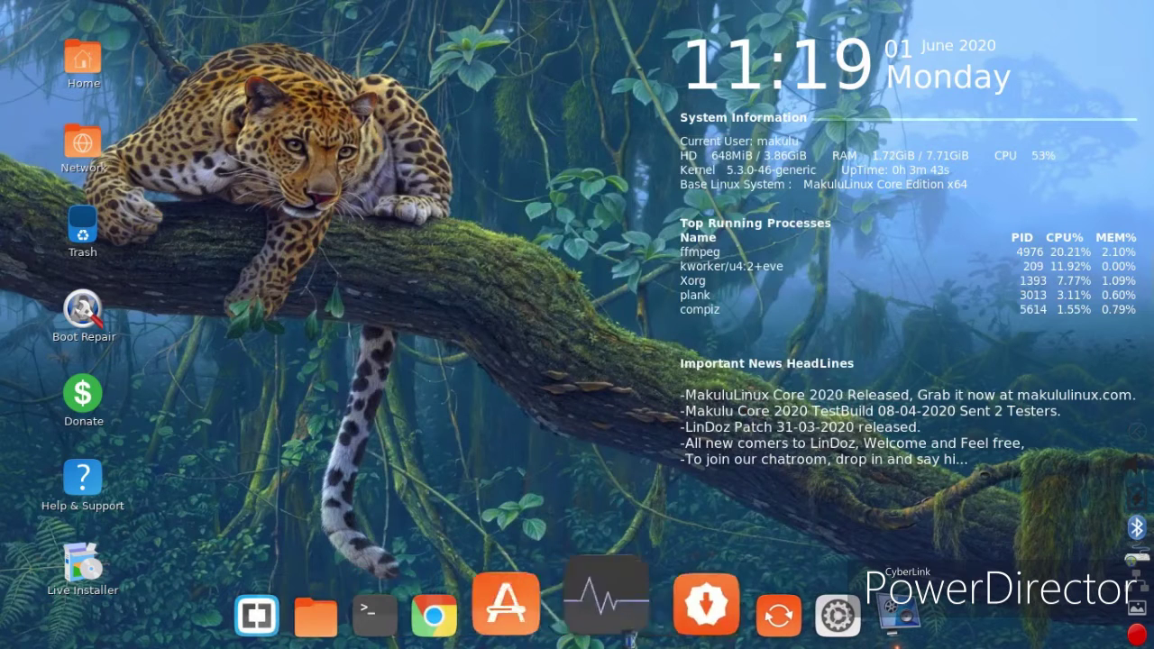
Step: Advance the desktop background by two wallpapers from the system settings' Background options, then close those options
click(781, 600)
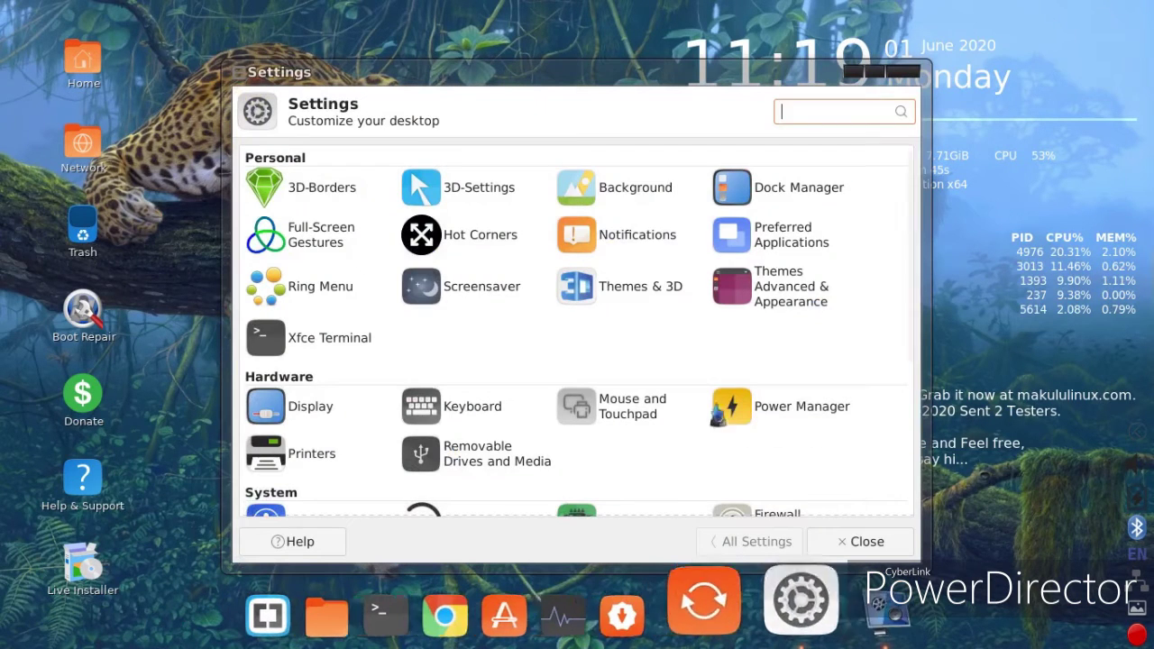
click(647, 198)
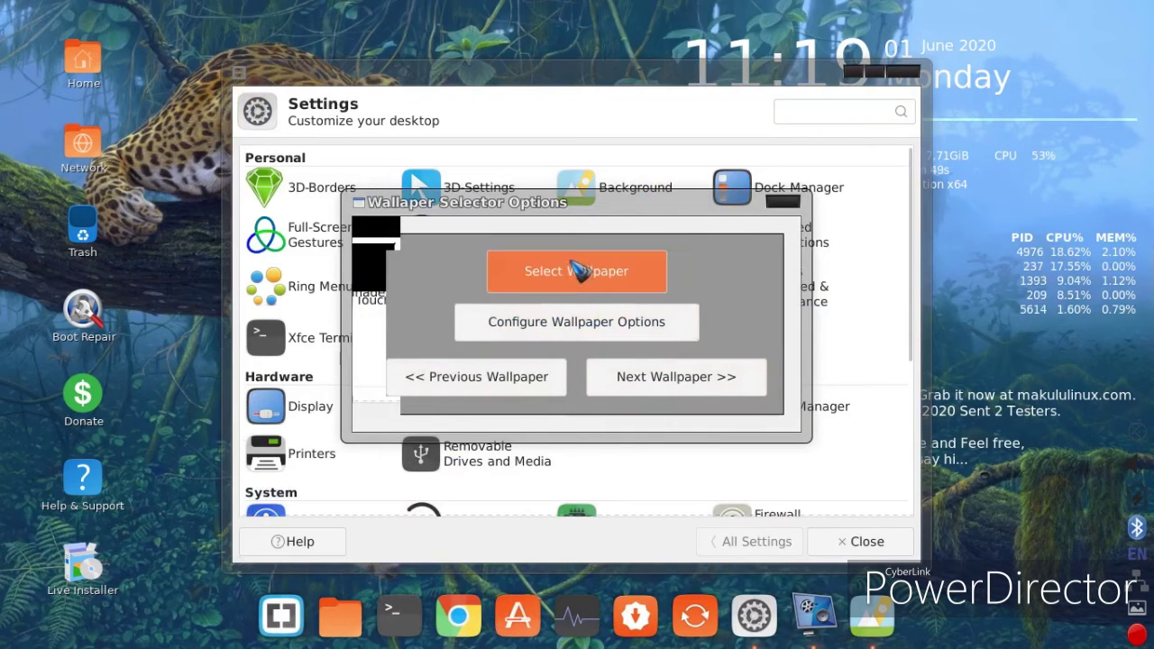
click(648, 379)
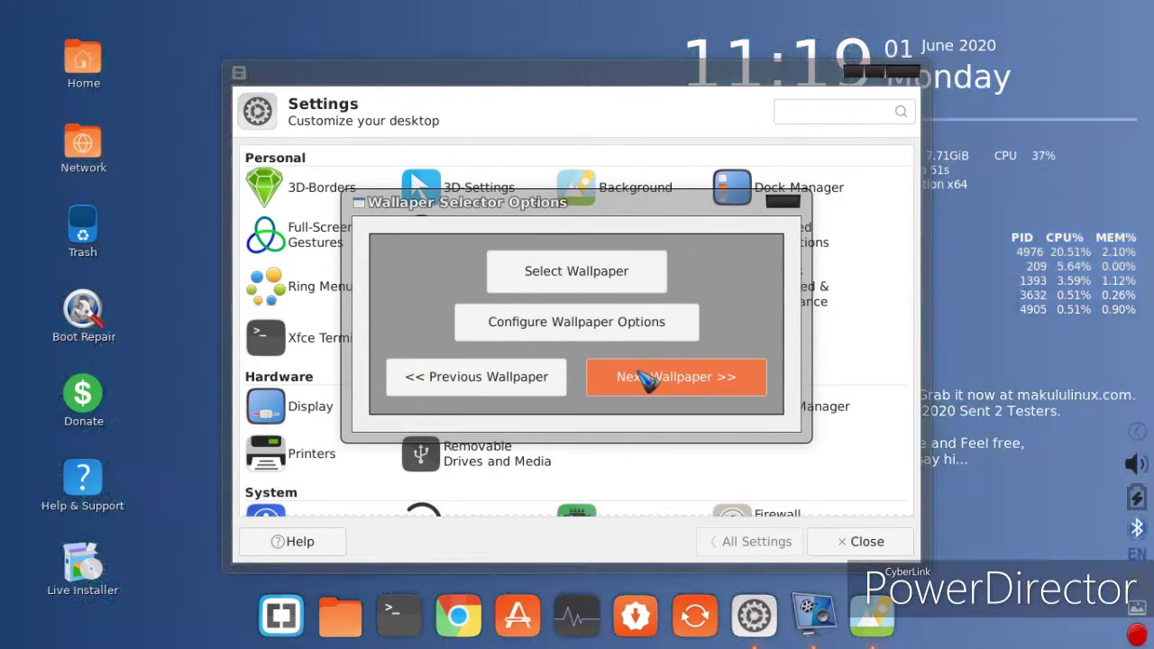
click(647, 379)
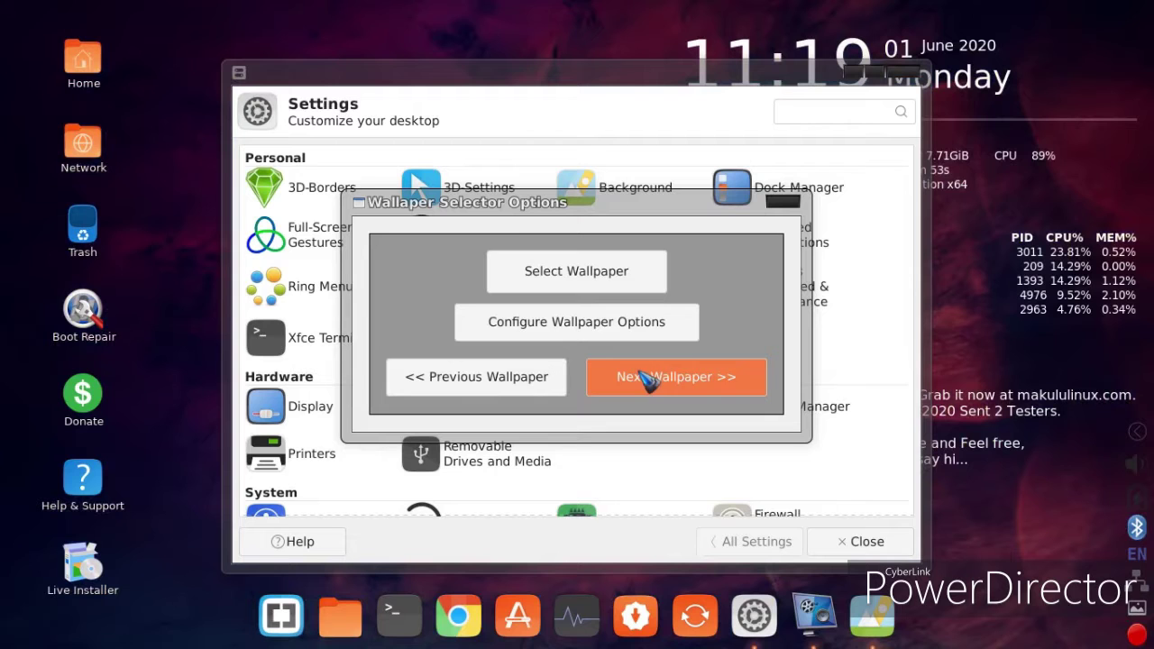
click(783, 202)
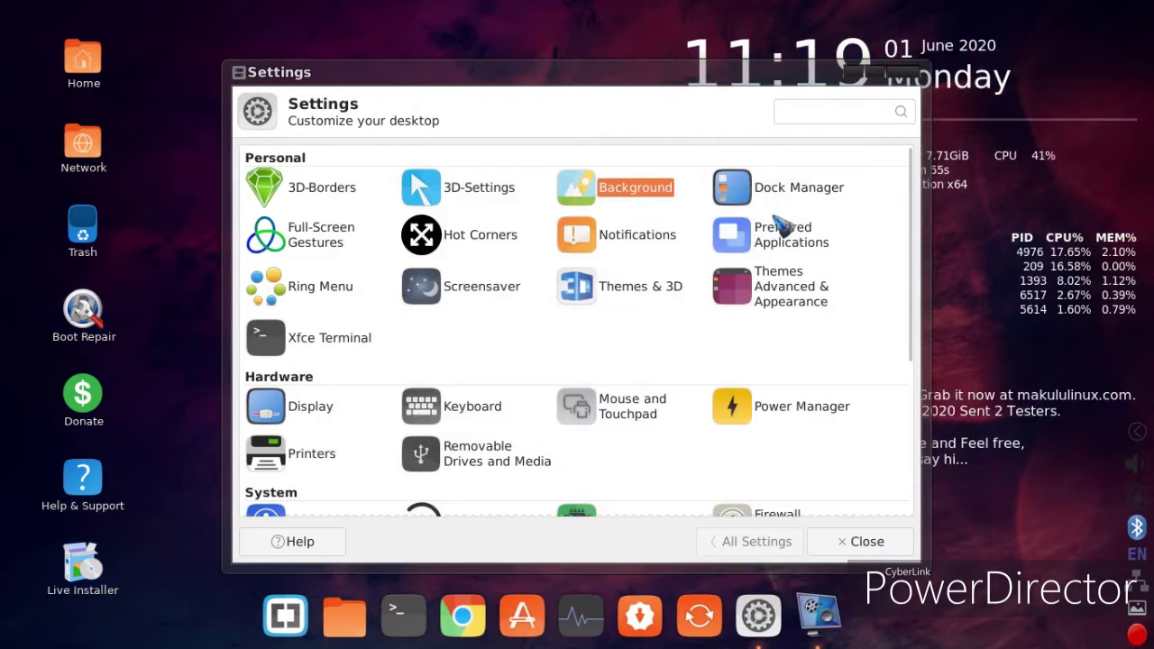
Step: Disable the 3D desktop effects through Themes & 3D in the system settings
click(645, 287)
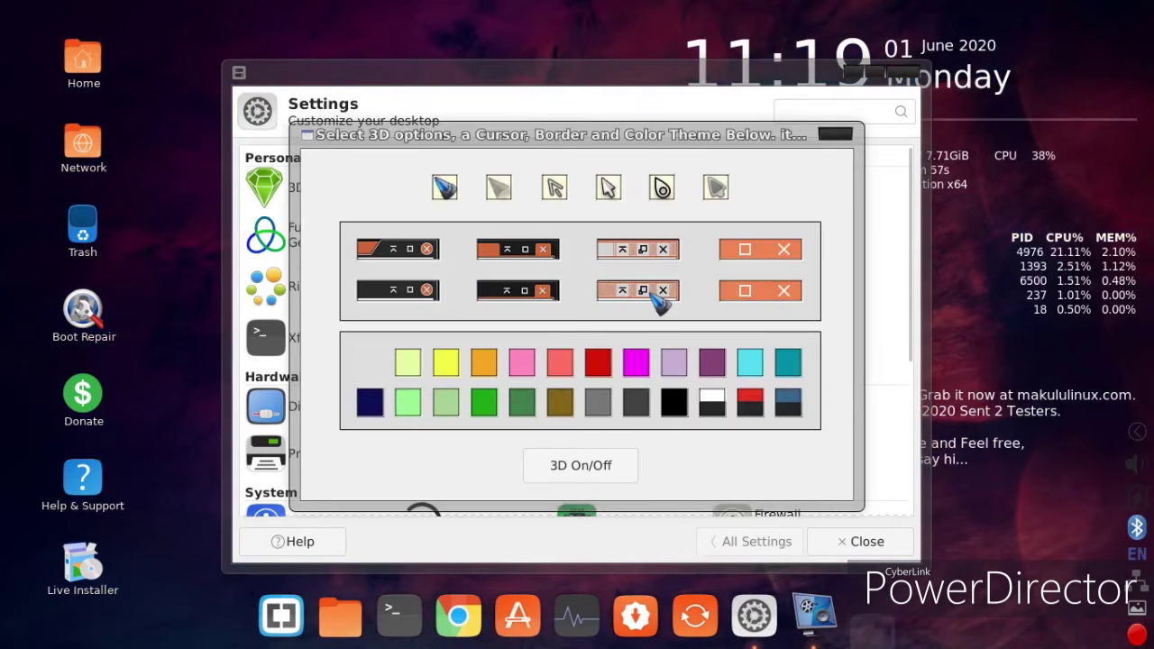
click(559, 464)
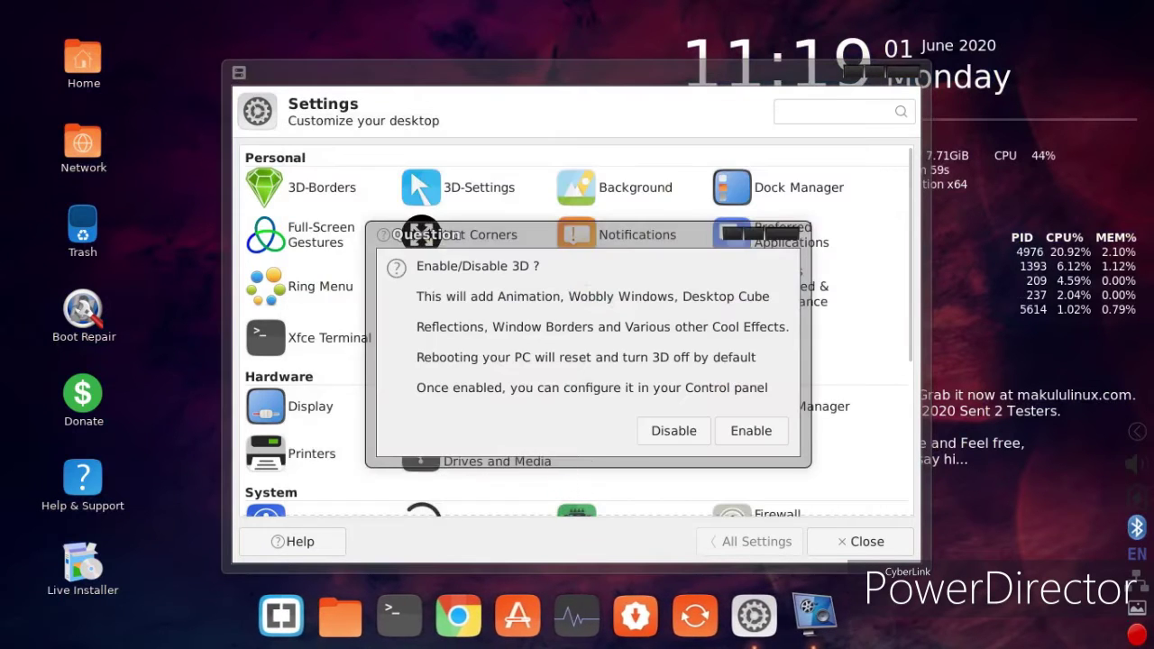
click(659, 433)
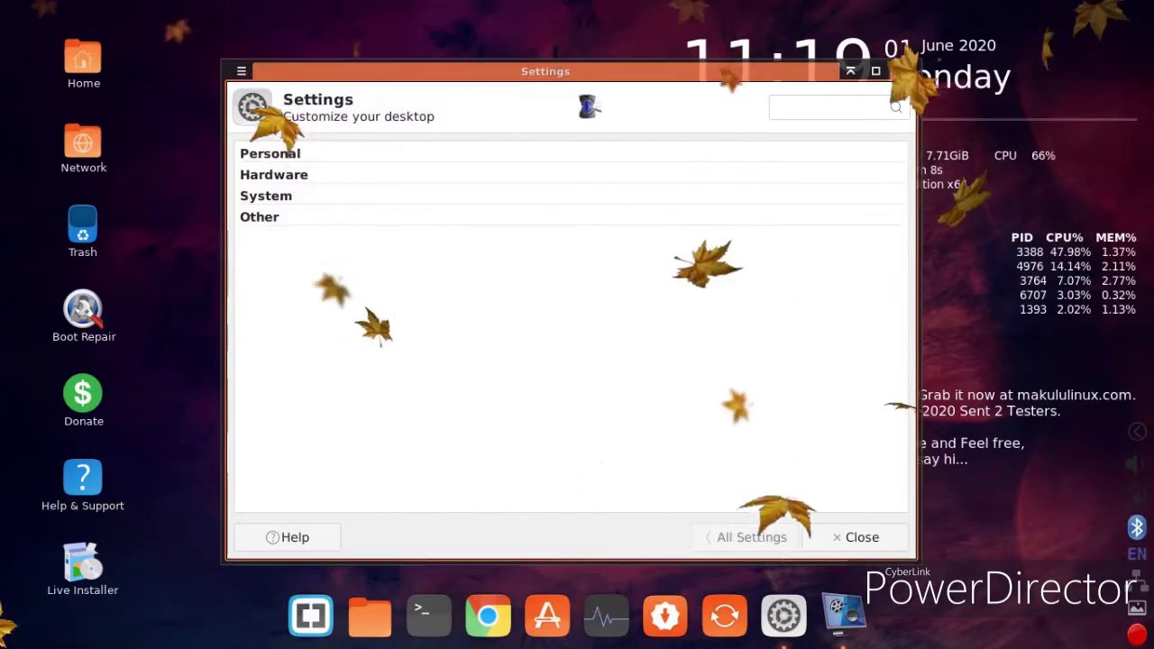
Step: Reopen the system settings and use Themes & 3D to apply the wide flat window border and the dark purple color theme
click(856, 537)
right_click(411, 172)
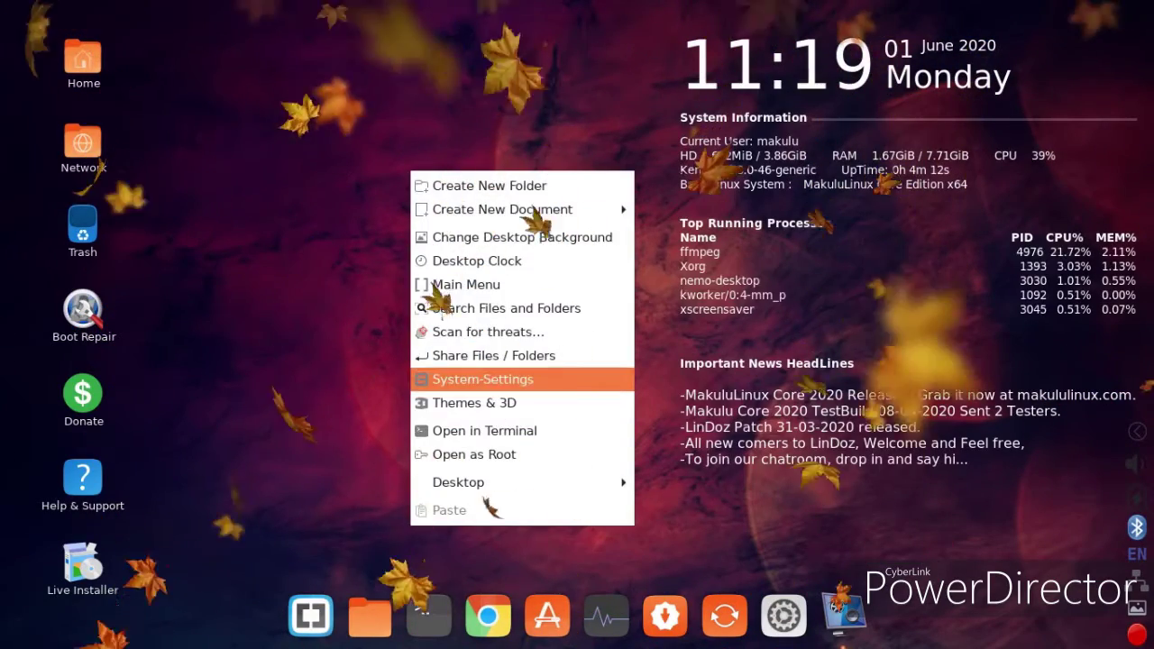
click(483, 378)
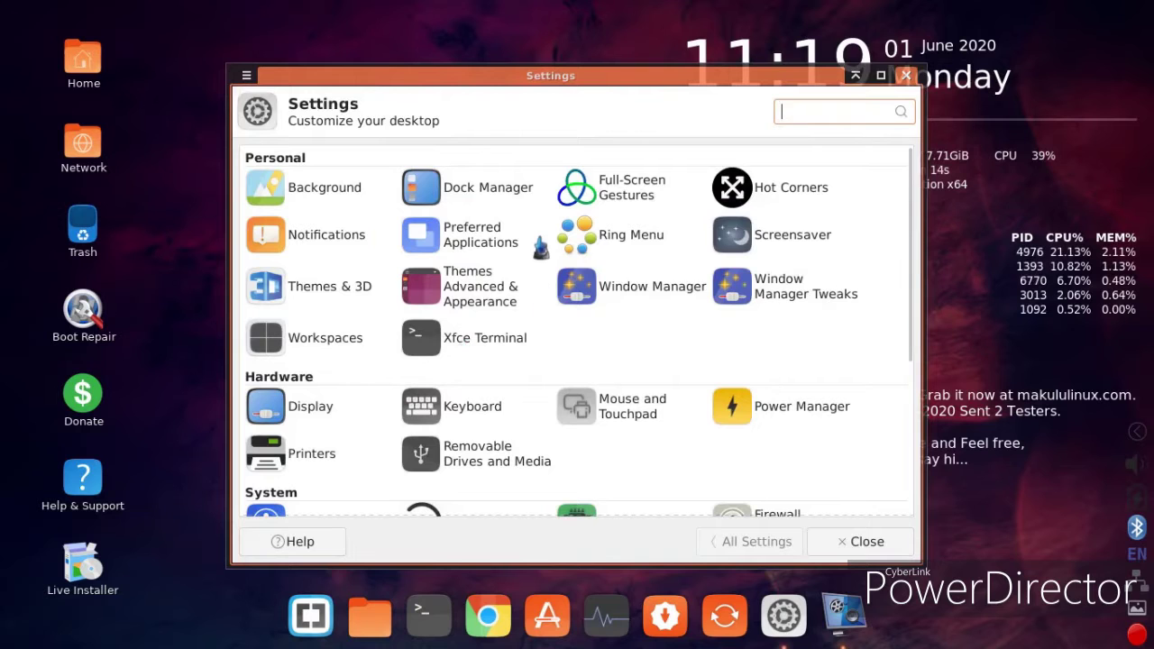
click(344, 294)
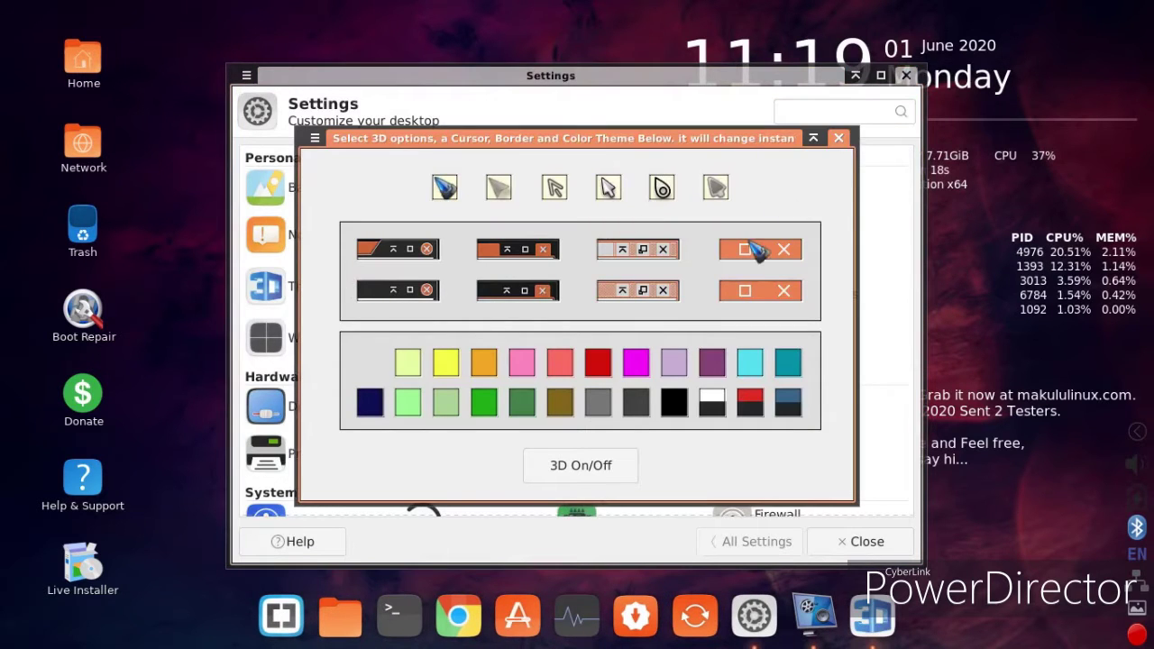
click(748, 260)
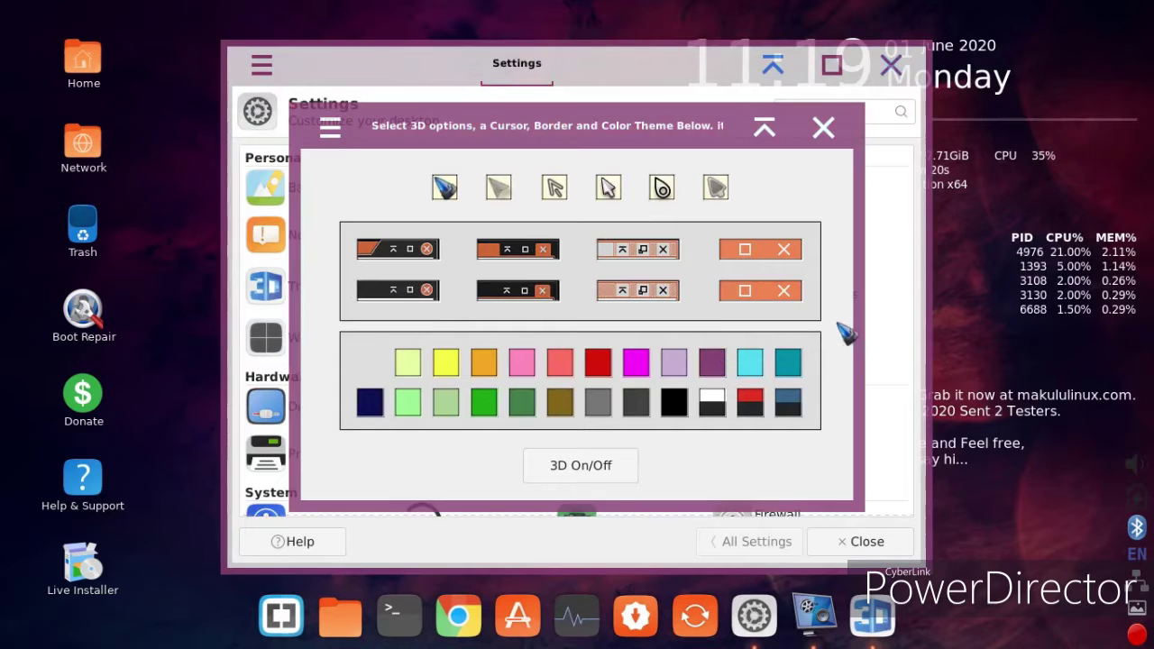
click(823, 127)
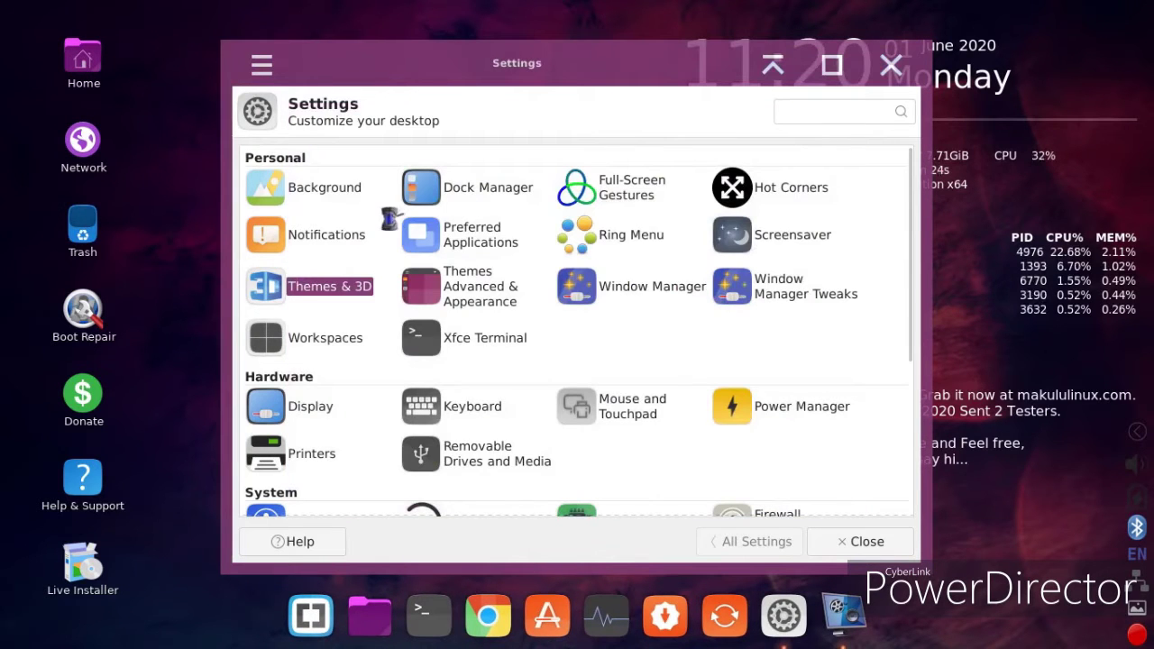
Step: View the general Notifications settings, then close them
click(353, 255)
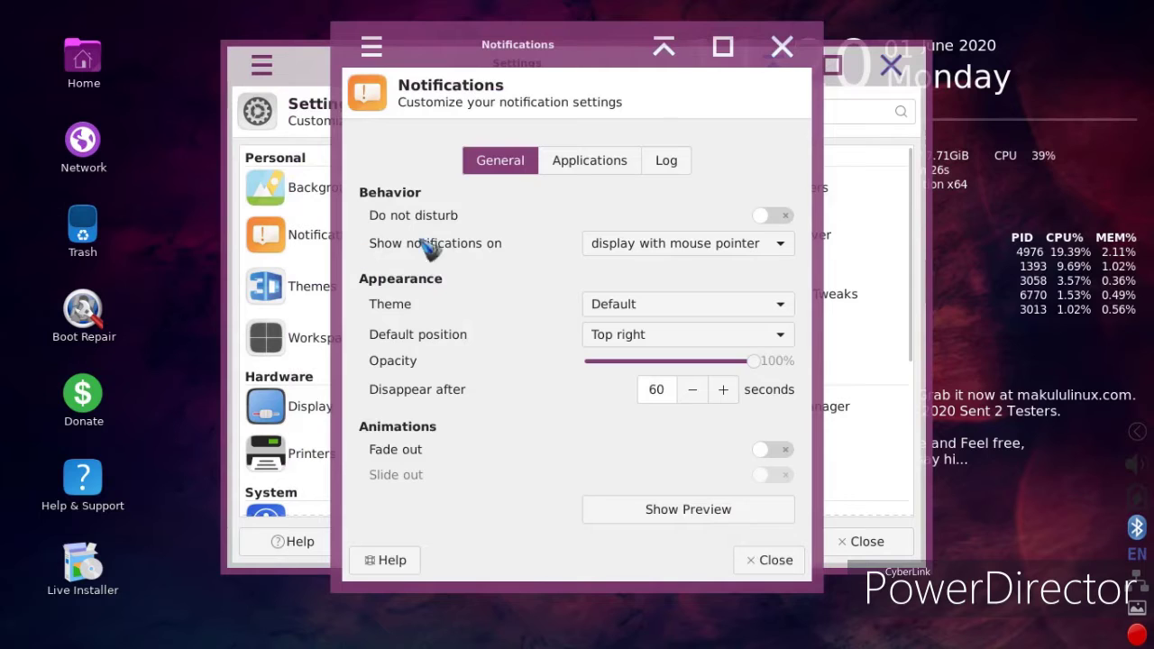
click(781, 44)
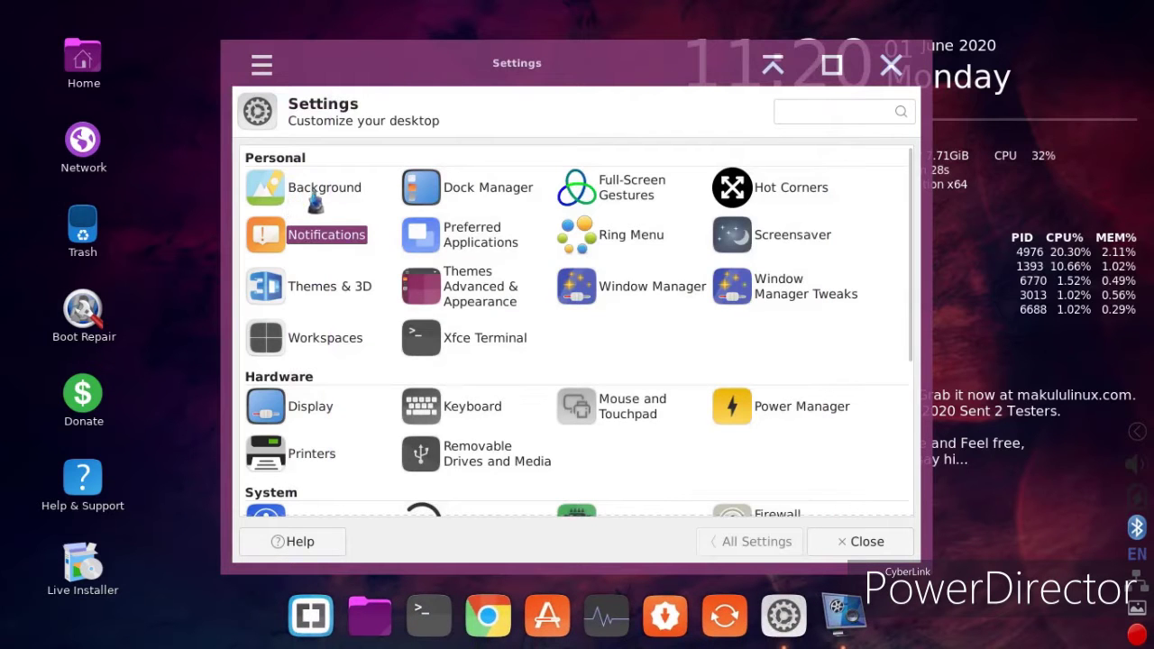
Step: Try the Makulu-PitchBlack and Makulu-PlatuePurple styles in Themes Advanced & Appearance, then restore Makulu-DirtyPurple and close the options
click(521, 276)
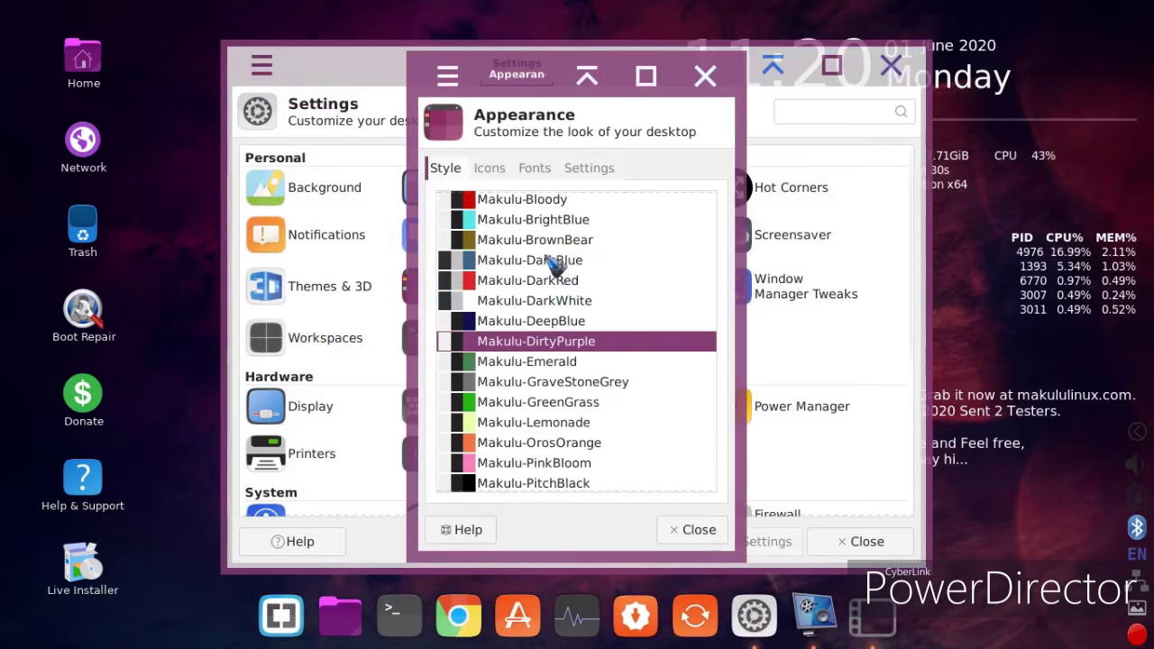
click(559, 420)
click(552, 403)
click(541, 422)
click(537, 441)
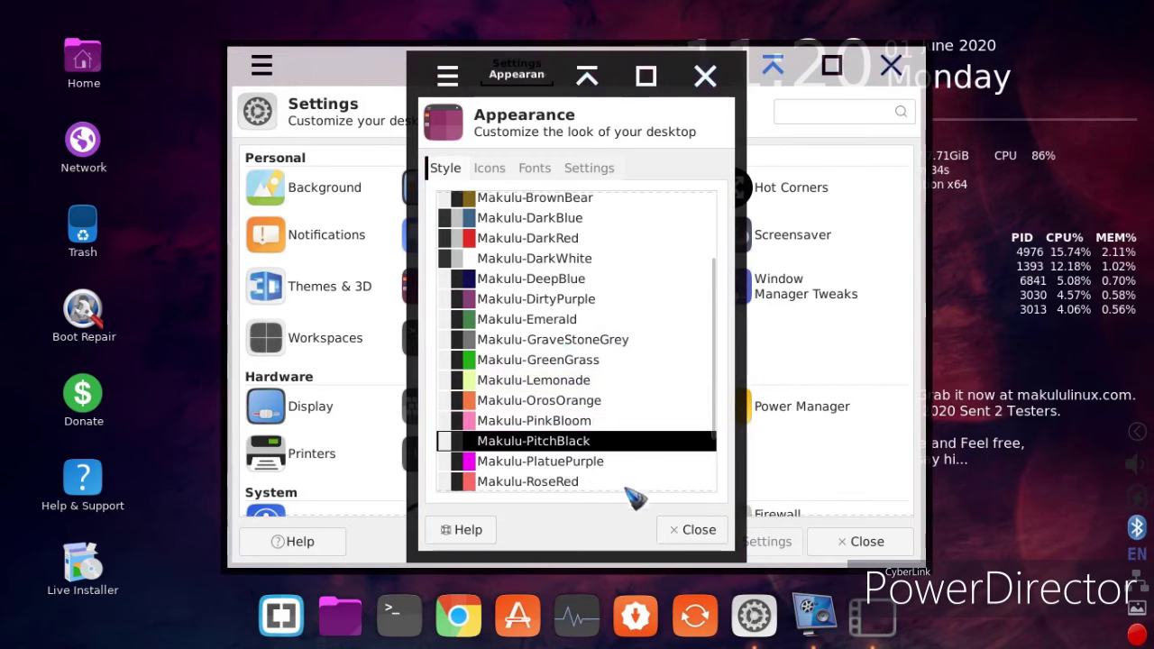
click(578, 462)
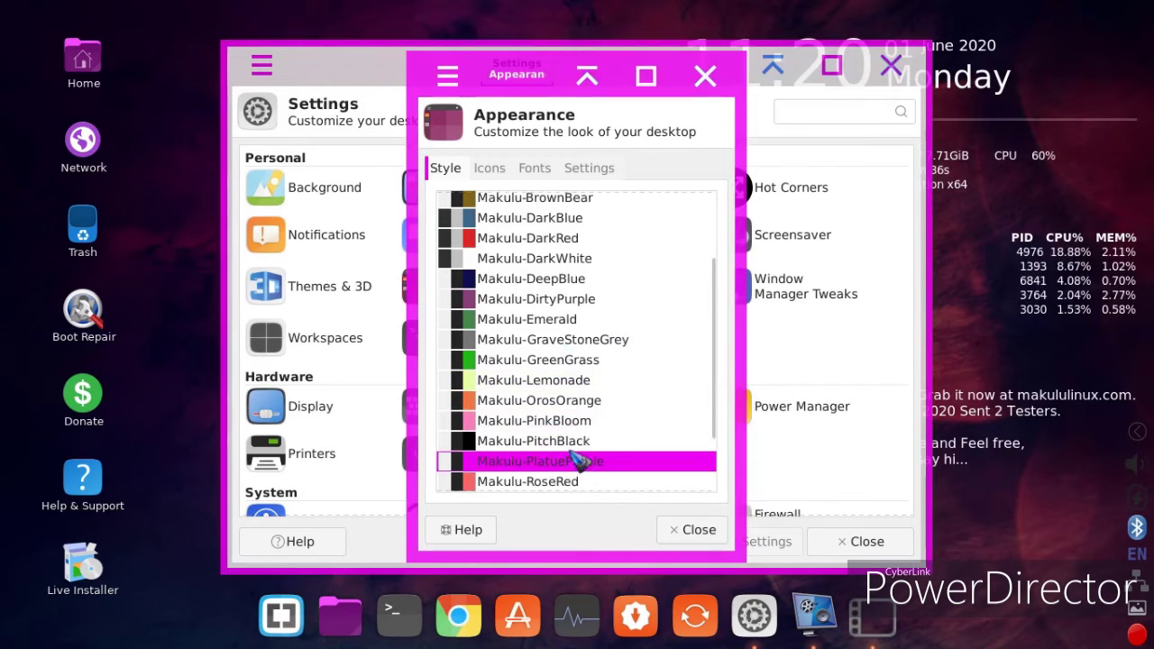
click(541, 302)
click(694, 529)
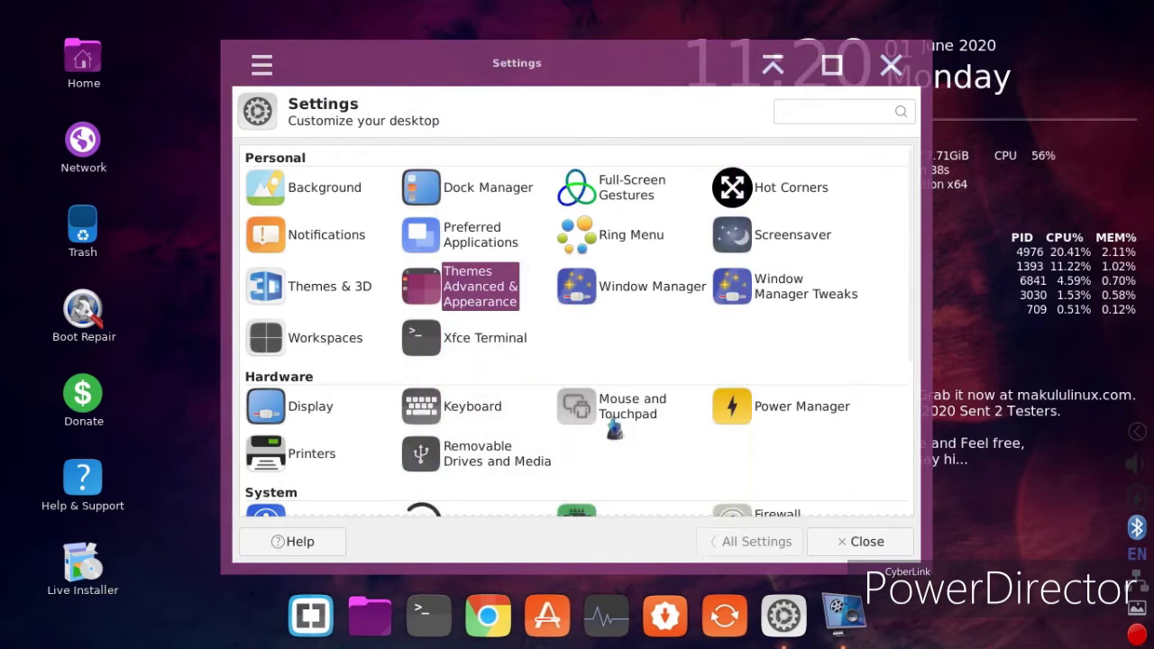
Step: Look through all the categories in the system settings, then view the Themes & 3D options and close them
scroll(675, 337, down, 3)
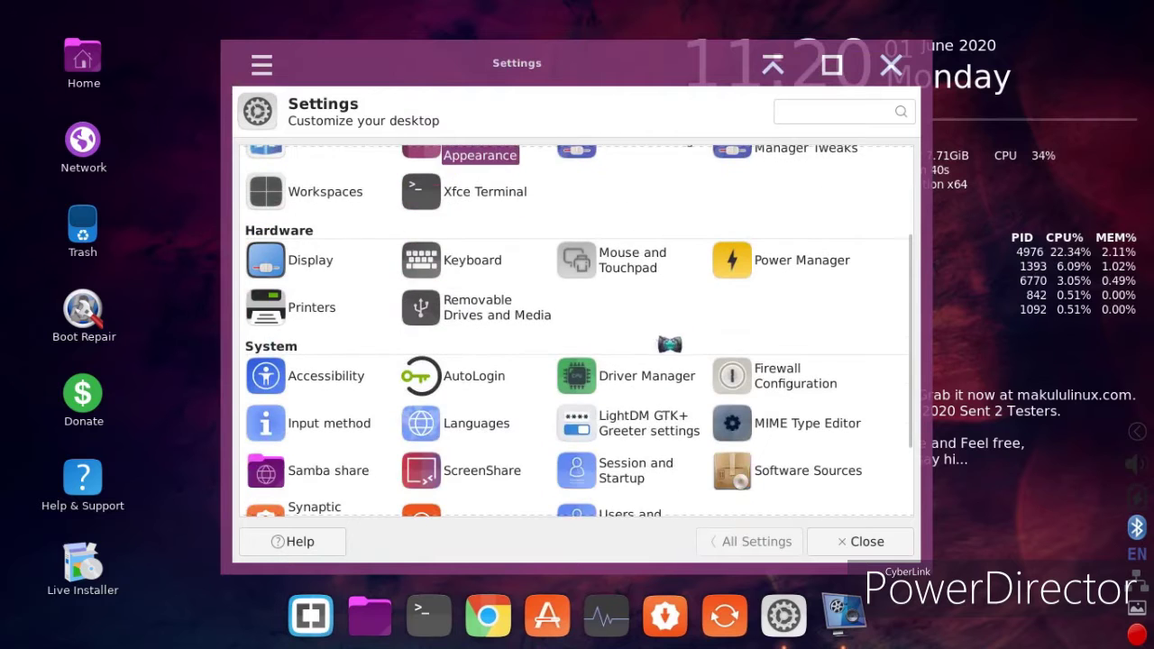
scroll(668, 344, down, 2)
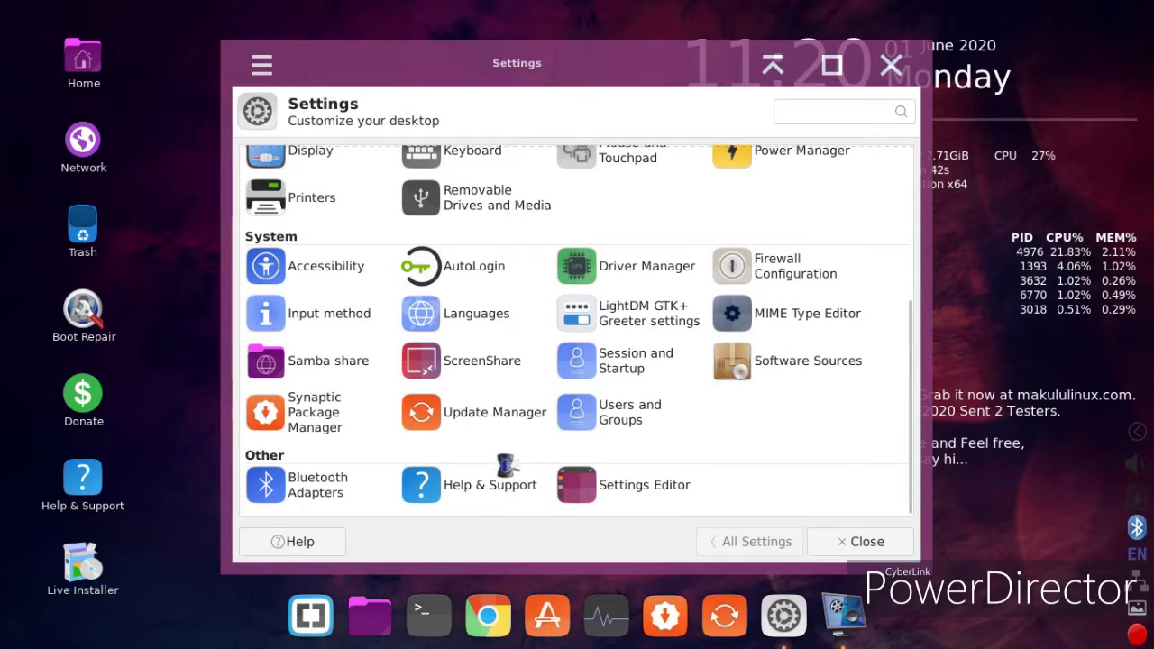
scroll(655, 440, up, 2)
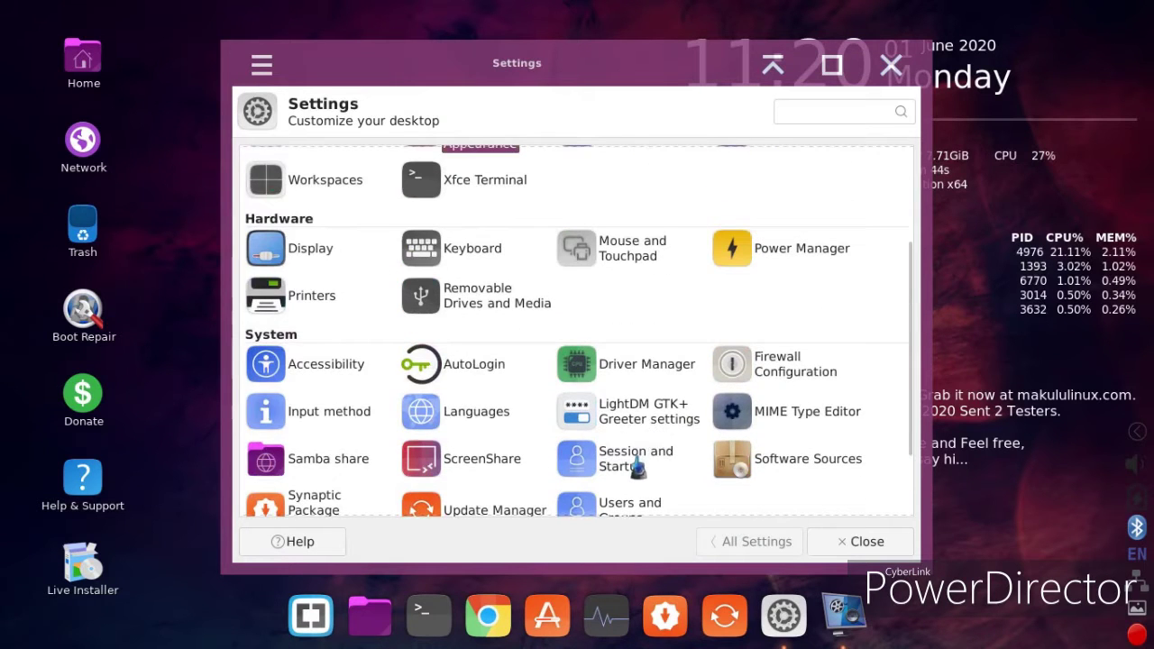
scroll(636, 468, up, 2)
scroll(621, 460, up, 1)
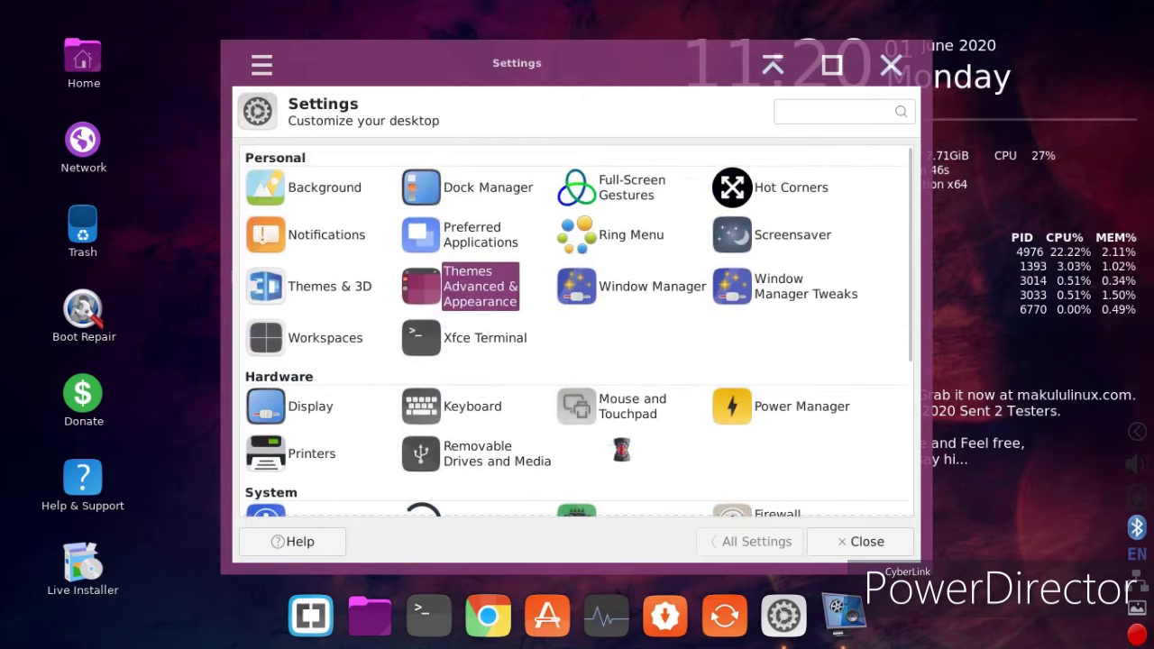
click(298, 284)
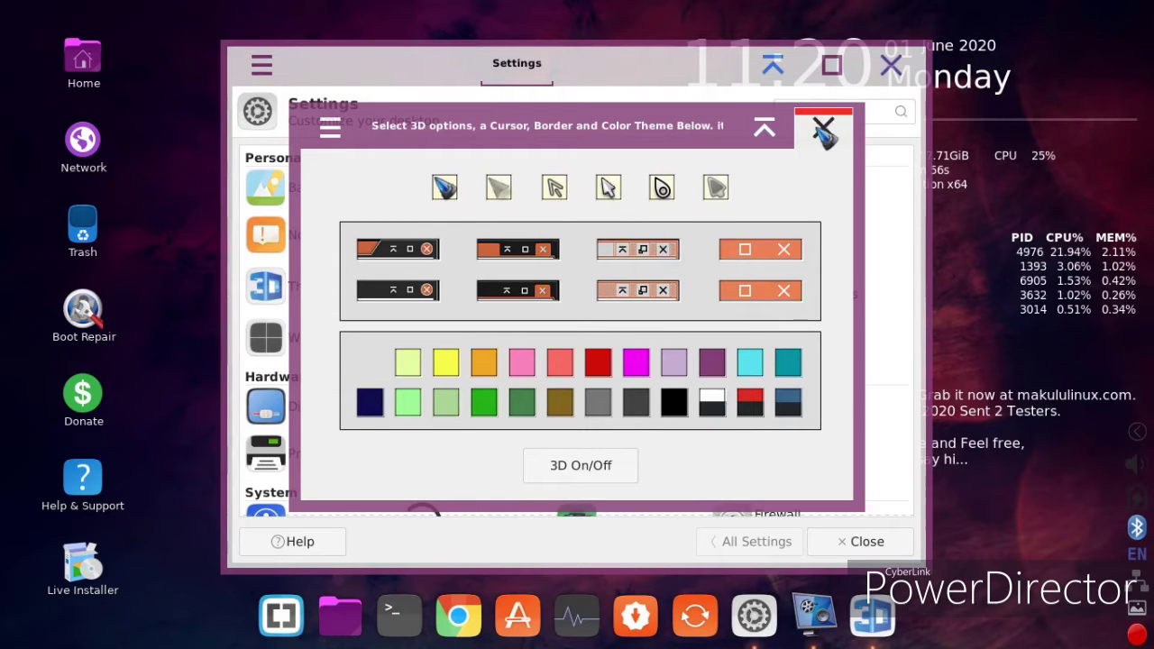
click(823, 128)
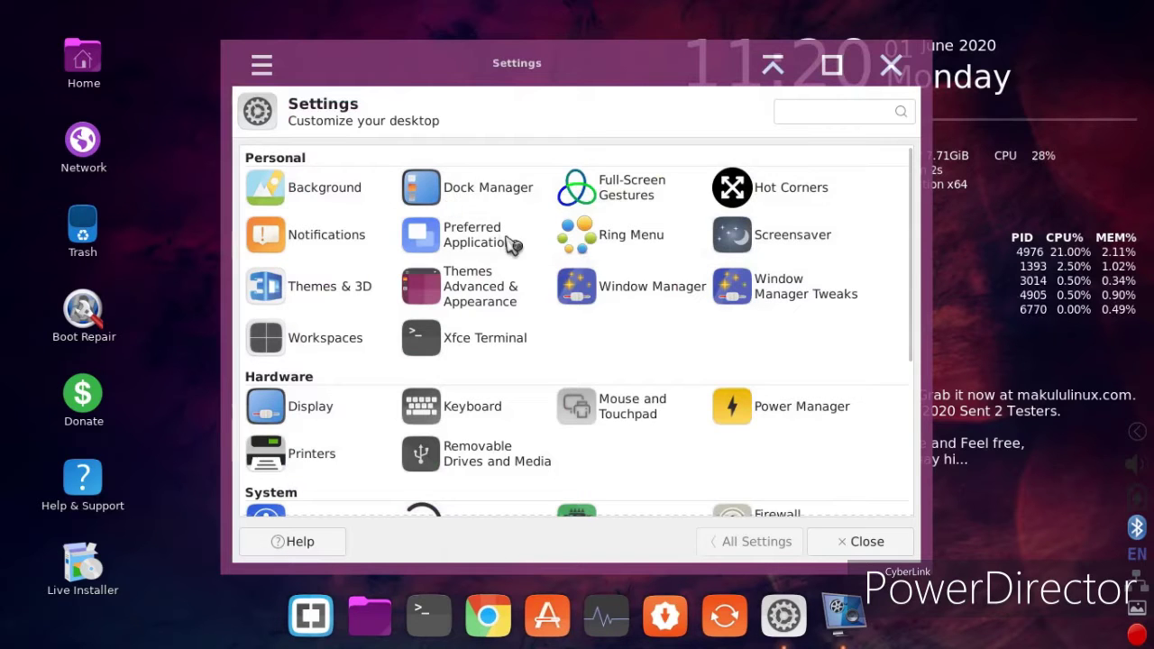
Step: Set the dock theme to Vespar in the Dock Manager and close its preferences
click(525, 191)
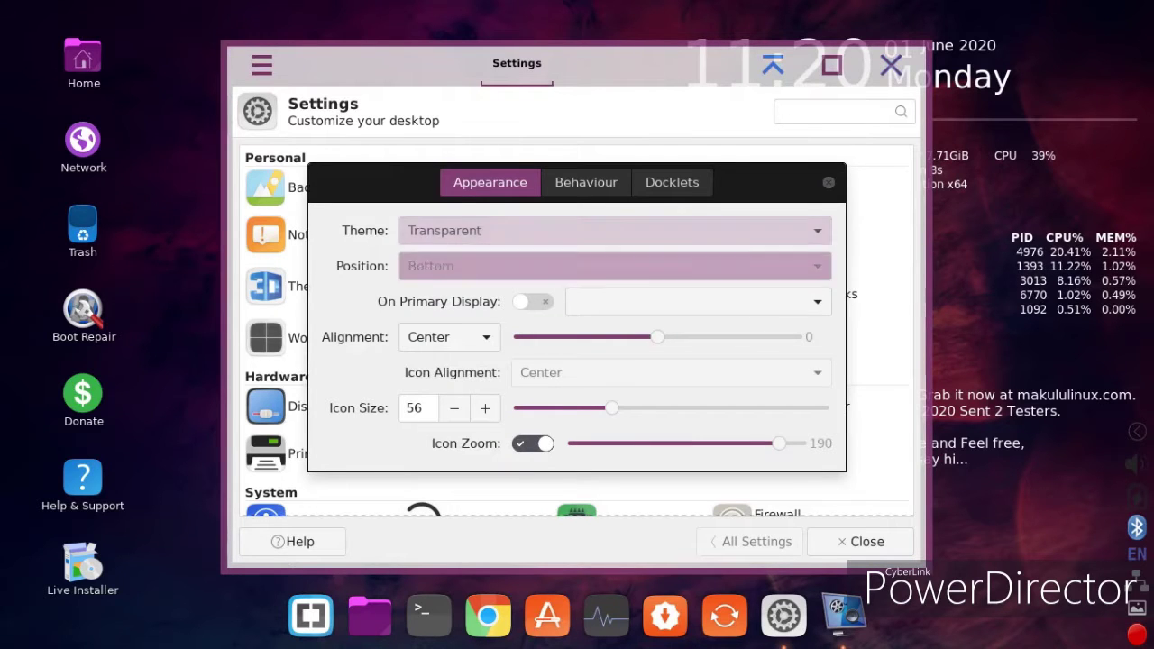
click(614, 231)
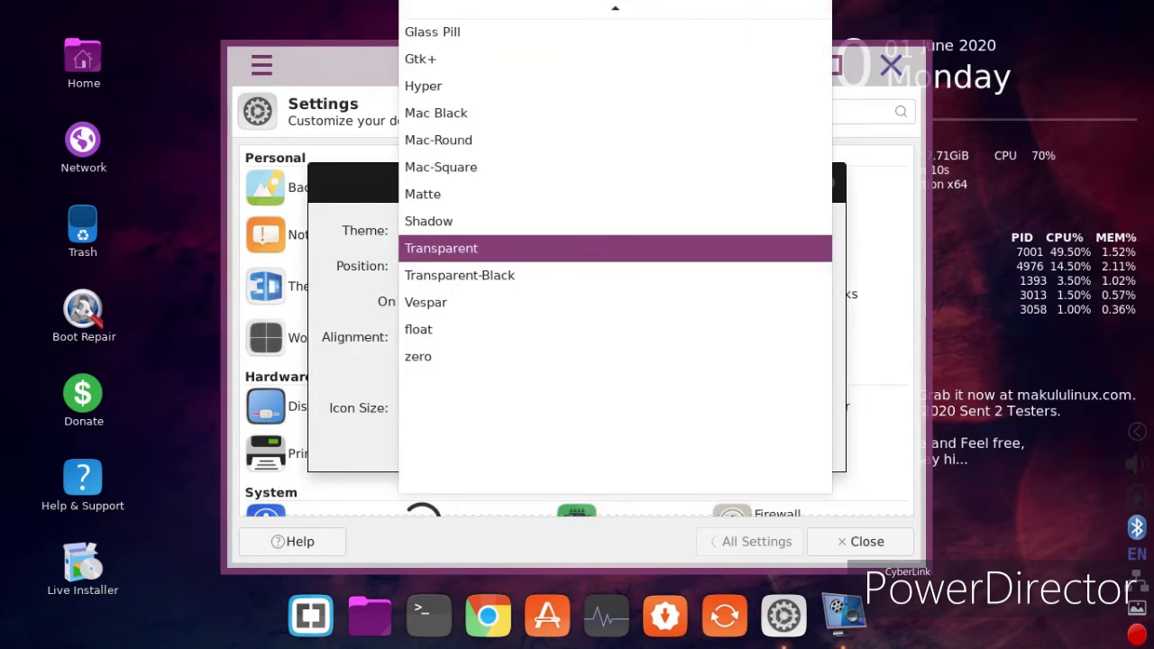
key(Down)
key(Down)
key(Return)
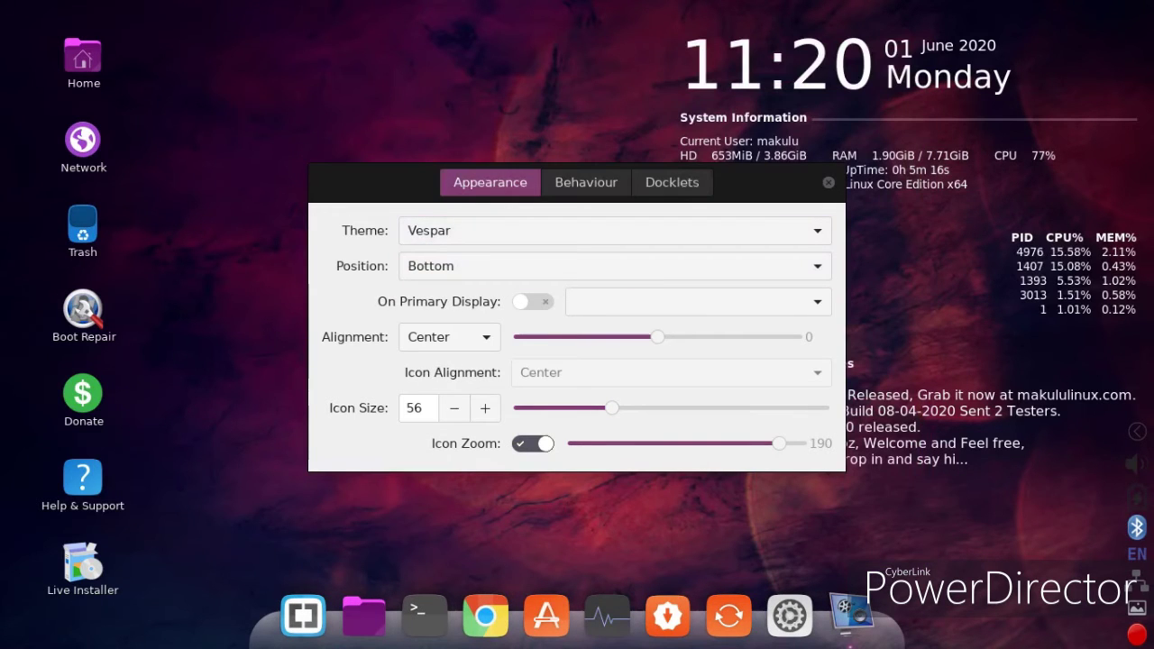
key(Escape)
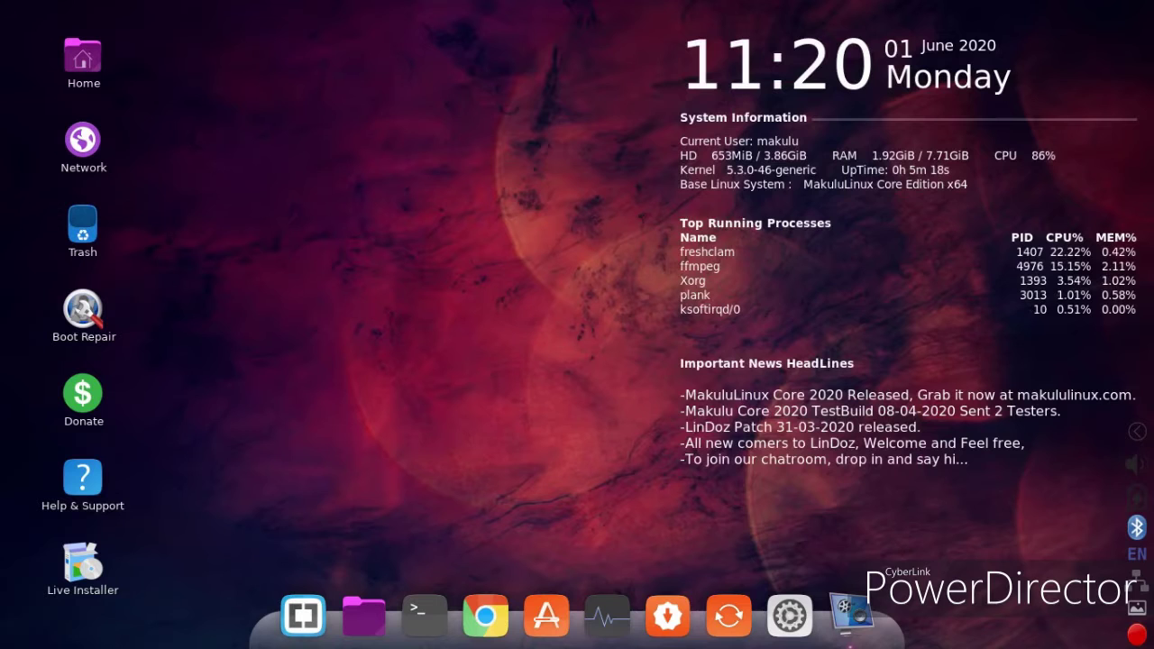
Step: Look through the General, Effects and Sync and social preferences of the Variety wallpaper changer, then close them
click(1136, 496)
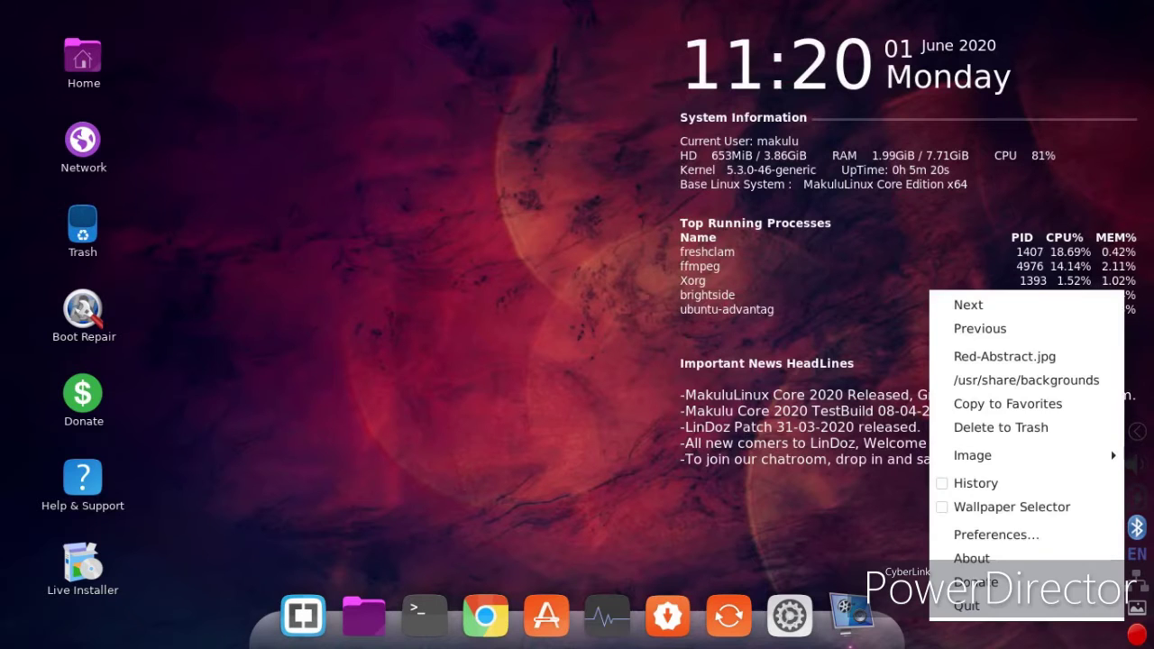
click(997, 535)
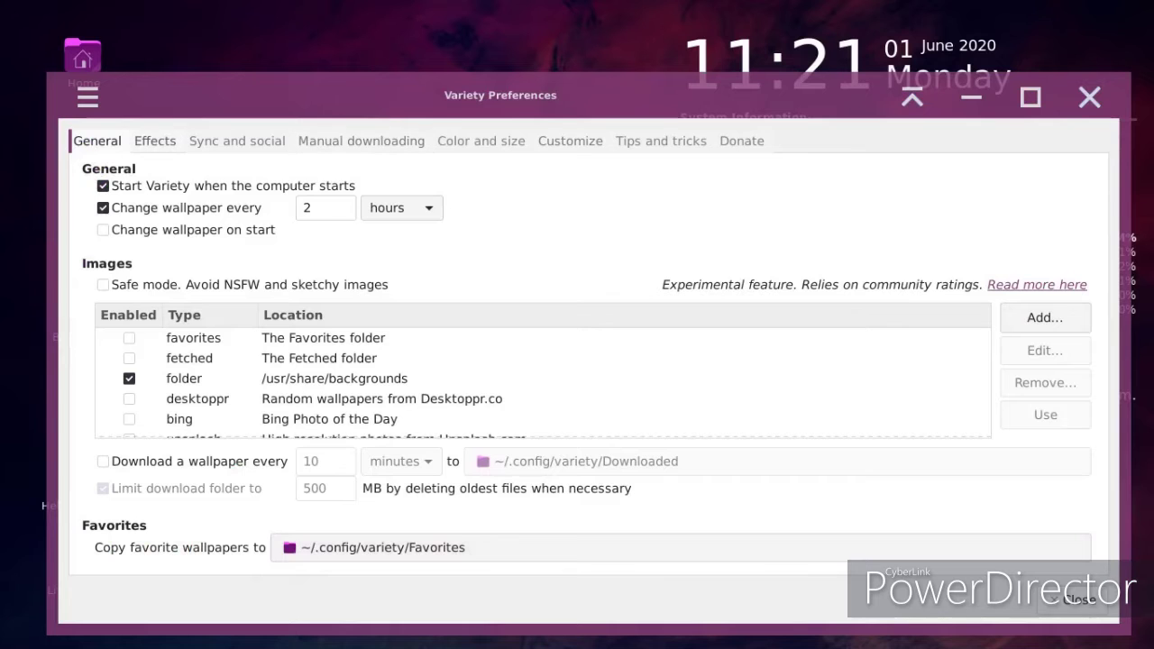
click(155, 141)
click(237, 141)
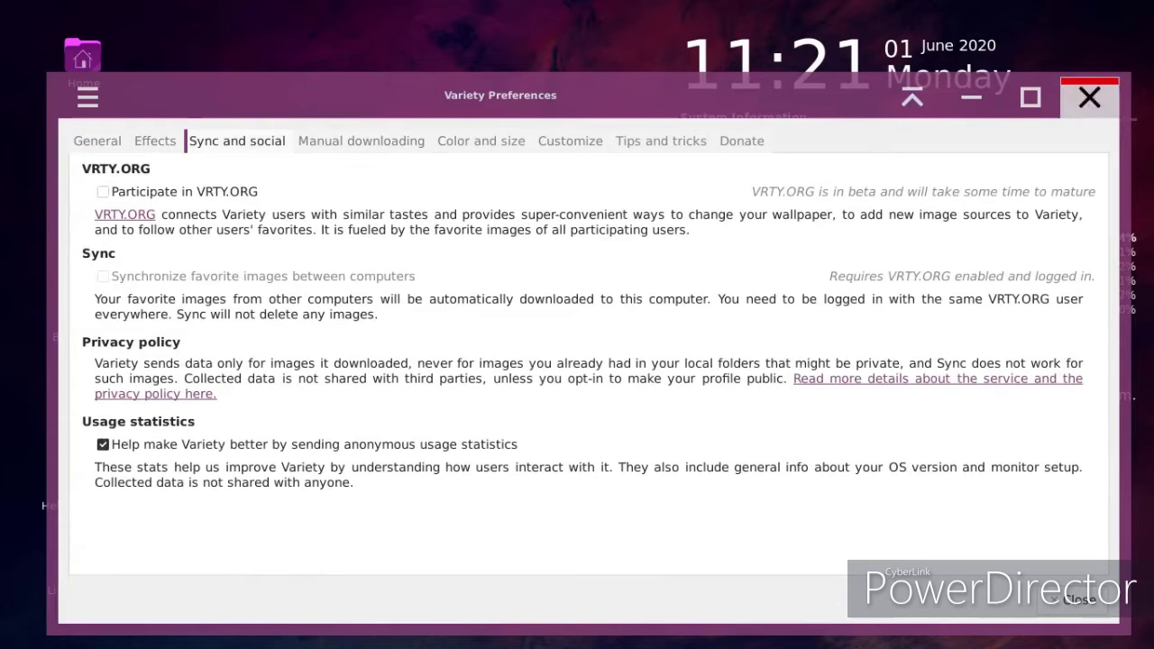
click(1091, 96)
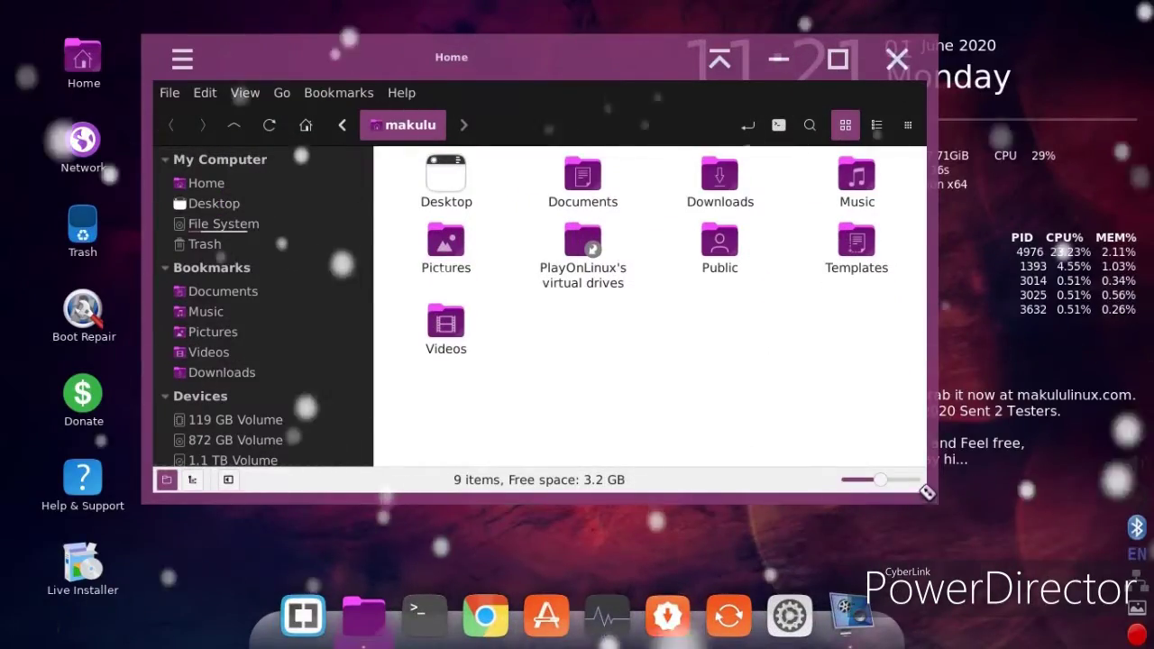
Step: Try larger icons and the compact list view in the Home folder, return to the normal icon view, and close the window
key(ctrl+plus)
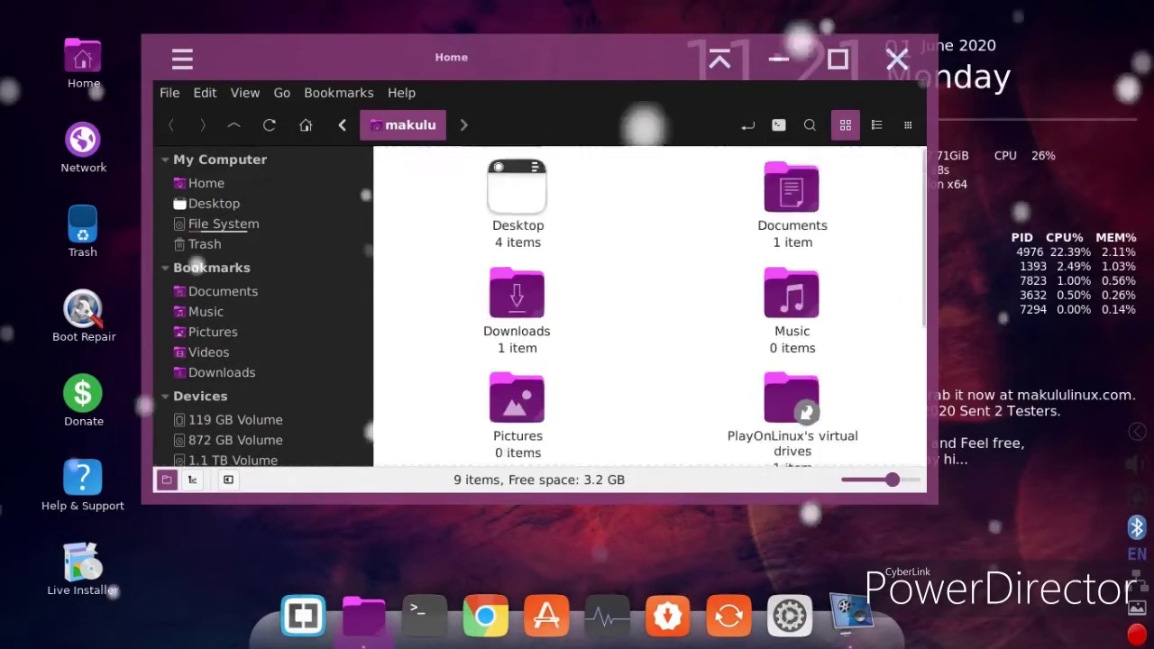
key(ctrl+minus)
key(ctrl+2)
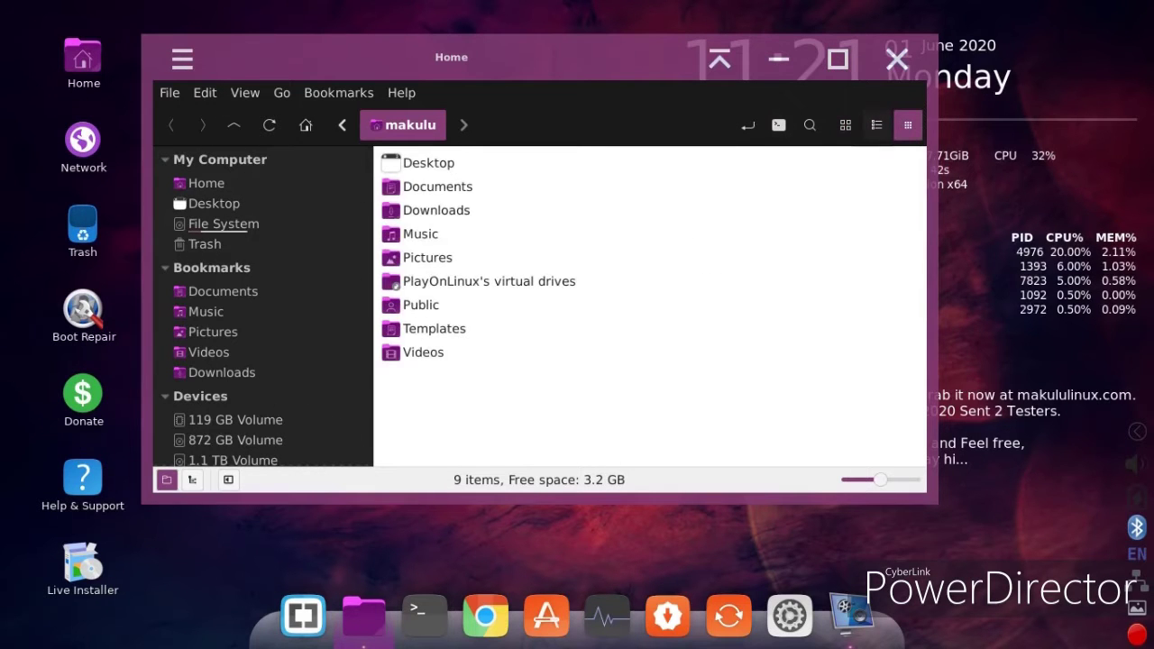
key(ctrl+1)
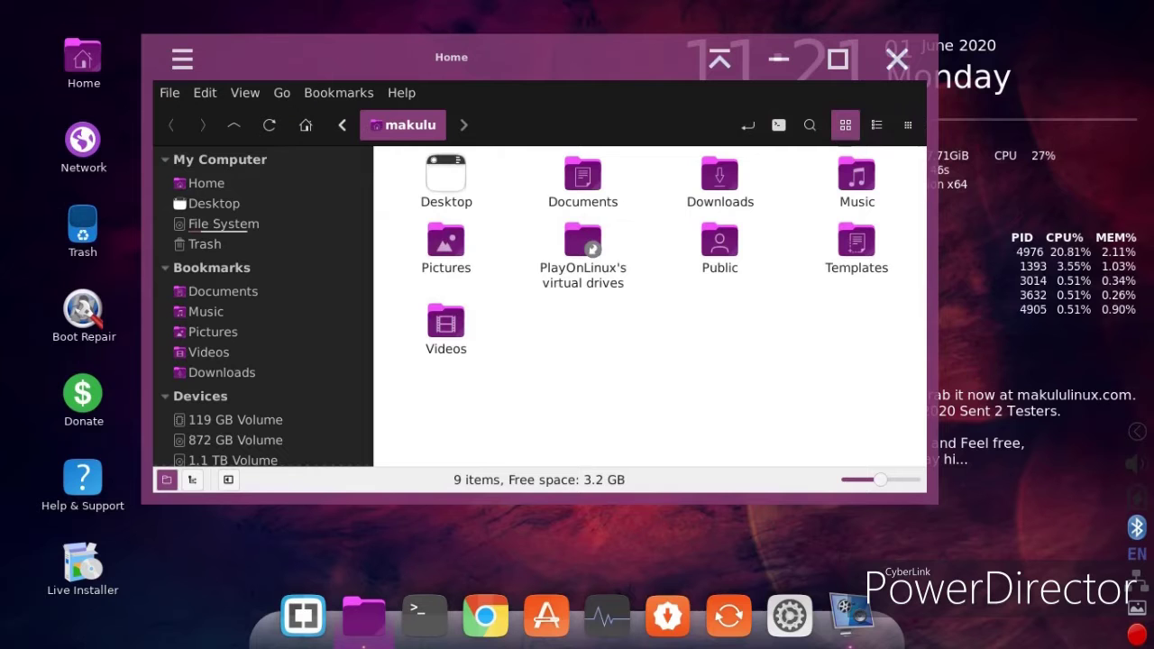
click(898, 60)
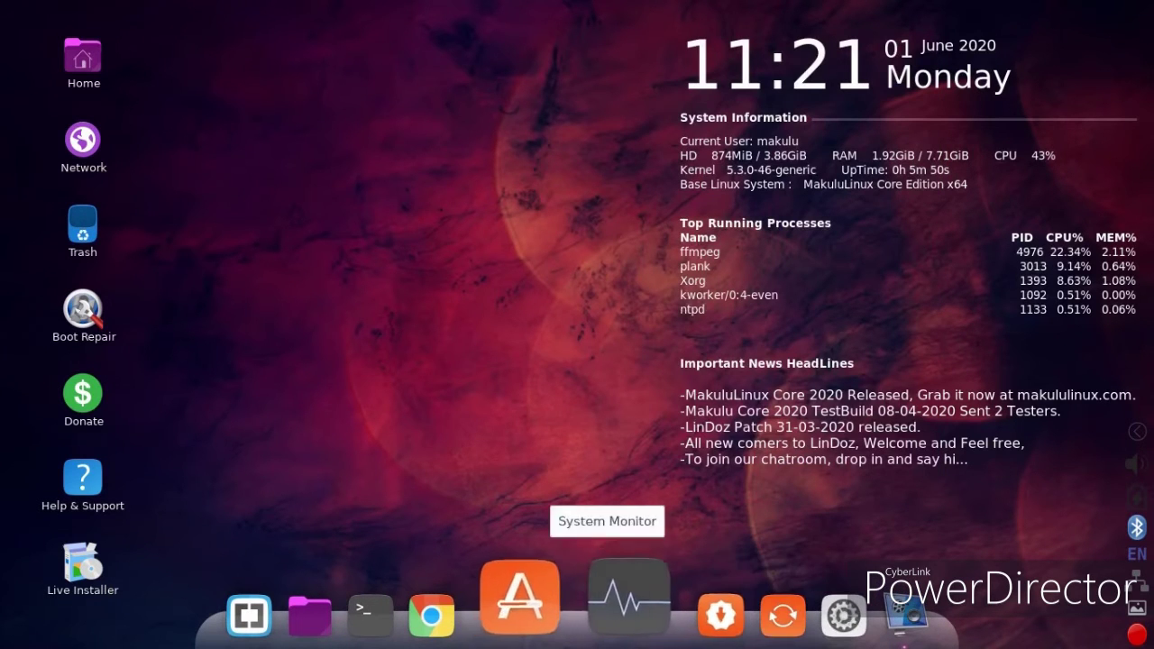
Step: Launch the software store, reposition its window, and browse the categories, editor's picks and recommended applications on its home page
click(534, 590)
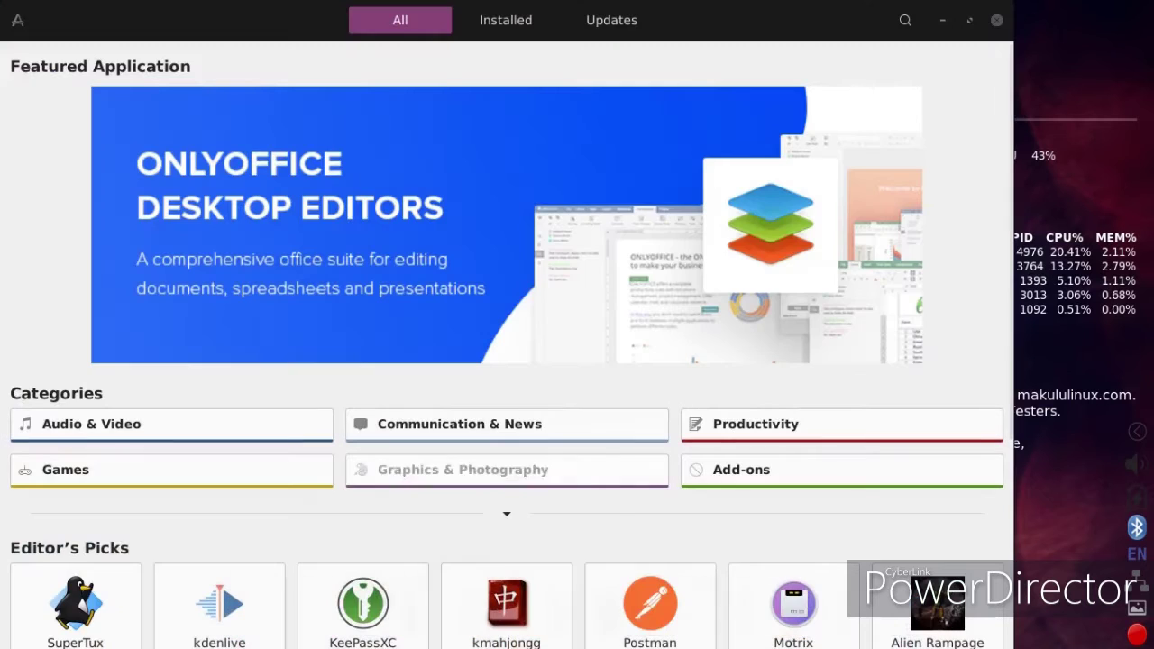
drag(223, 18, 276, 46)
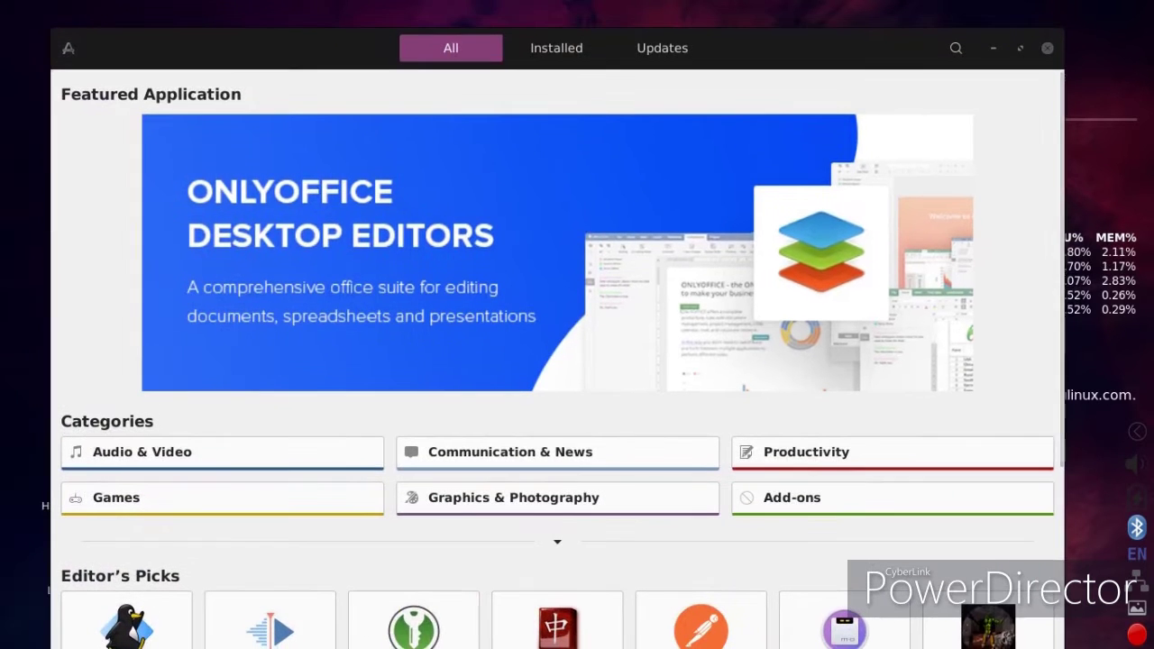
drag(49, 33, 49, 120)
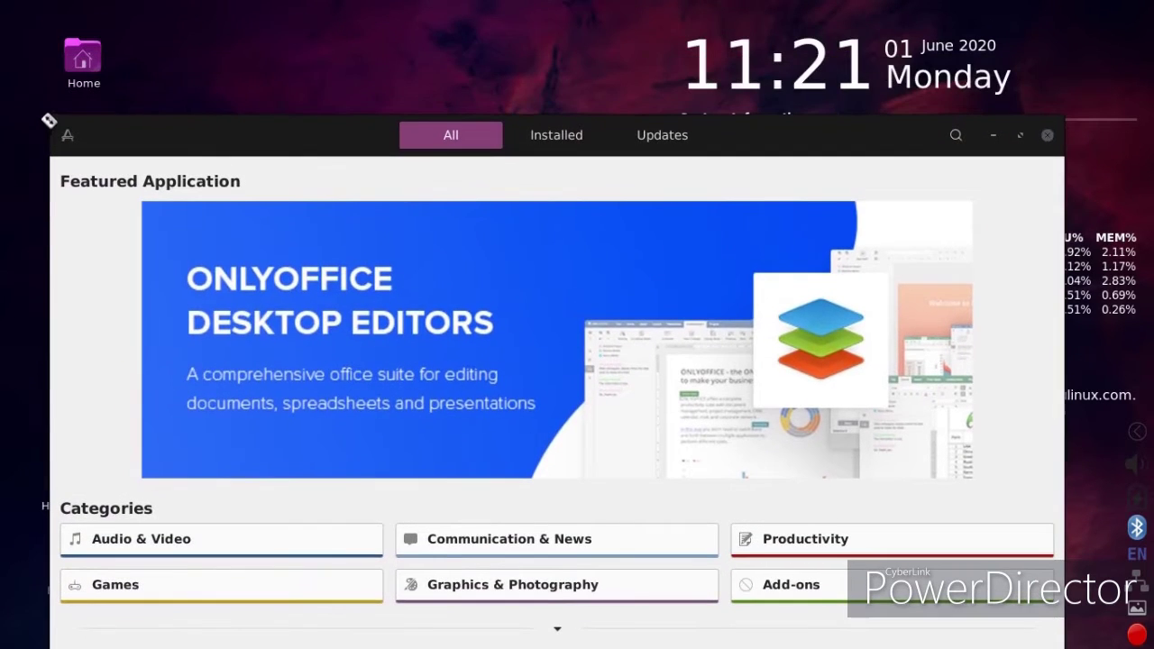
drag(303, 152, 299, 26)
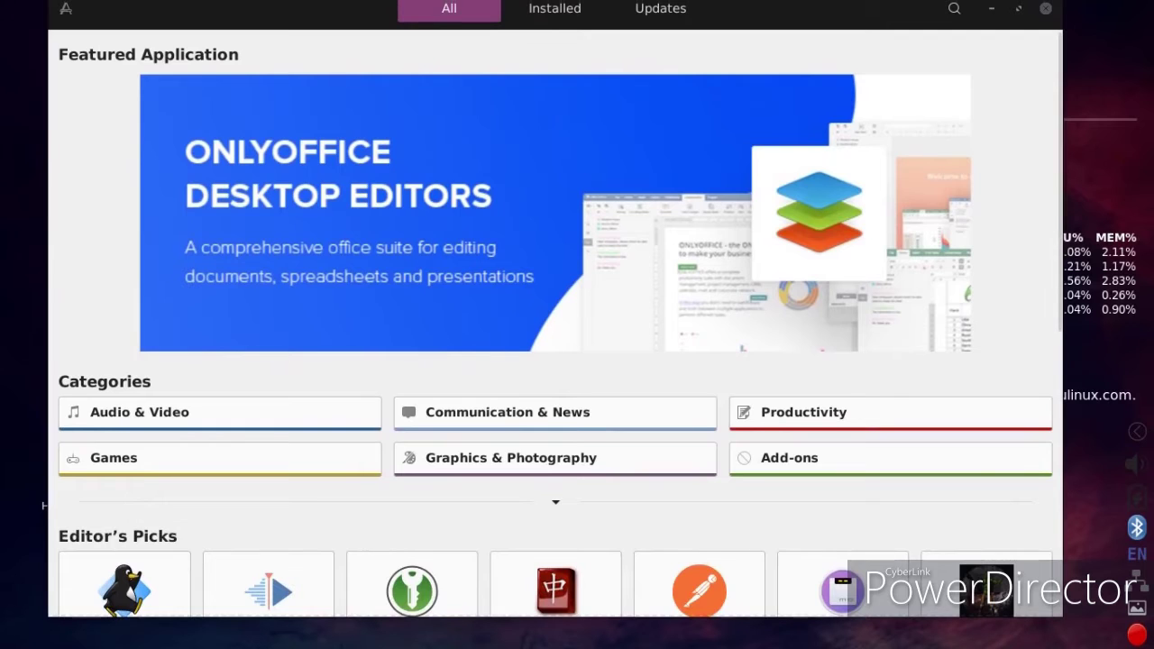
scroll(555, 325, down, 10)
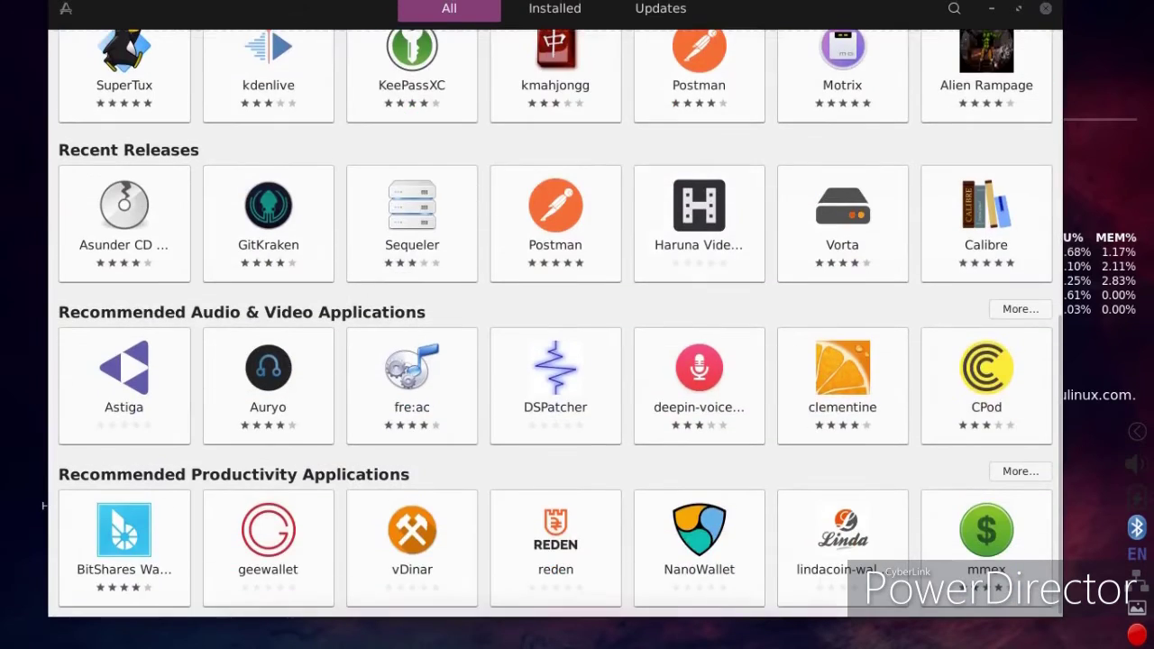
scroll(555, 325, up, 5)
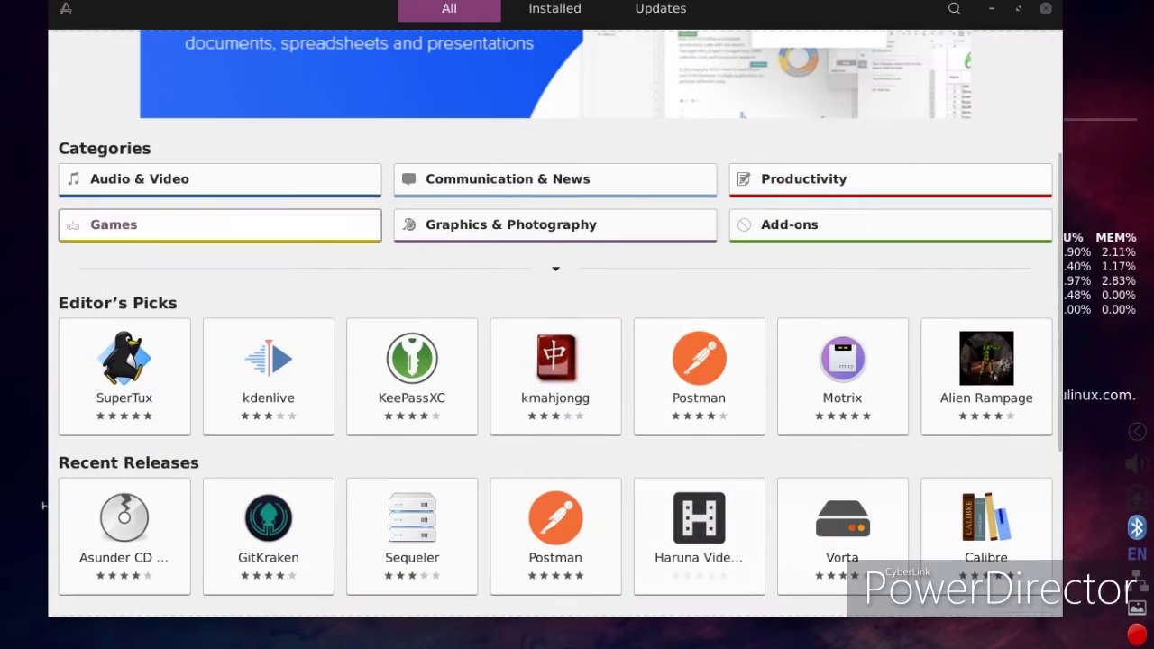
Step: Browse the top-rated titles in the software store's Games category, then close the store
click(180, 225)
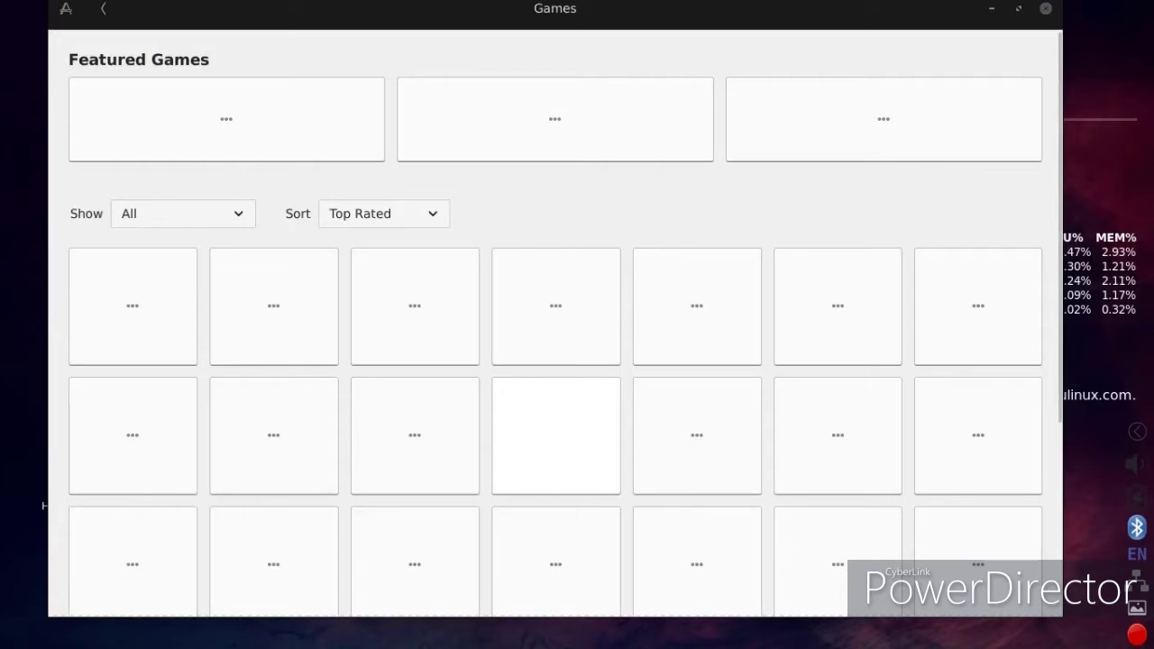
scroll(554, 360, down, 2)
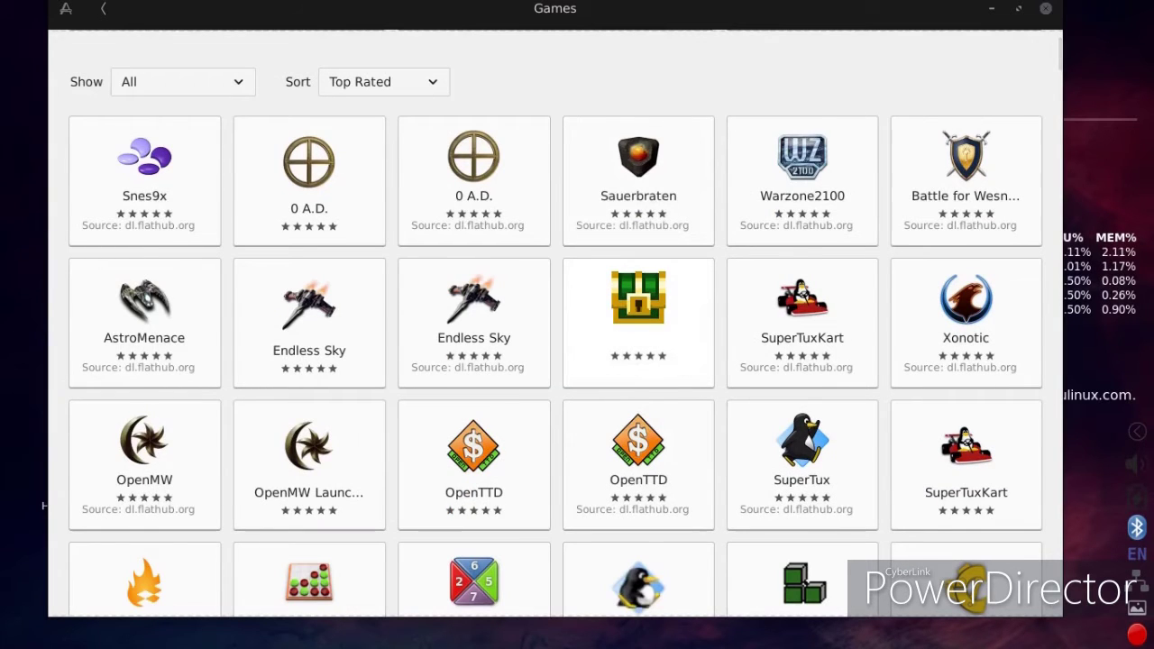
scroll(555, 325, down, 2)
scroll(555, 325, up, 2)
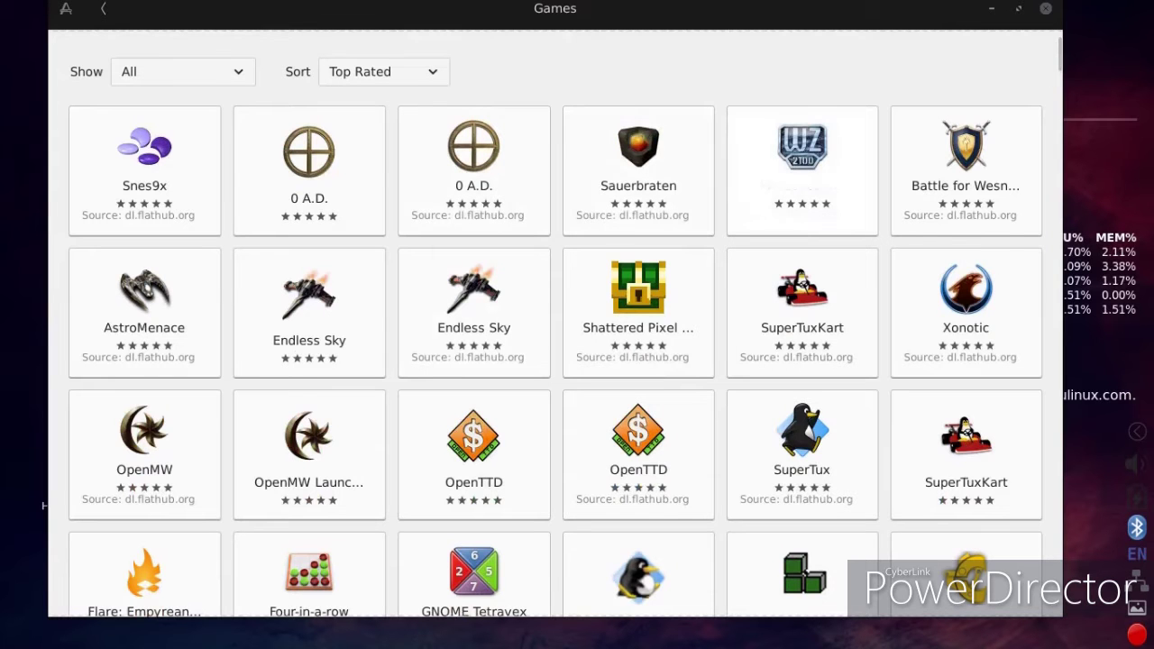
key(alt+F4)
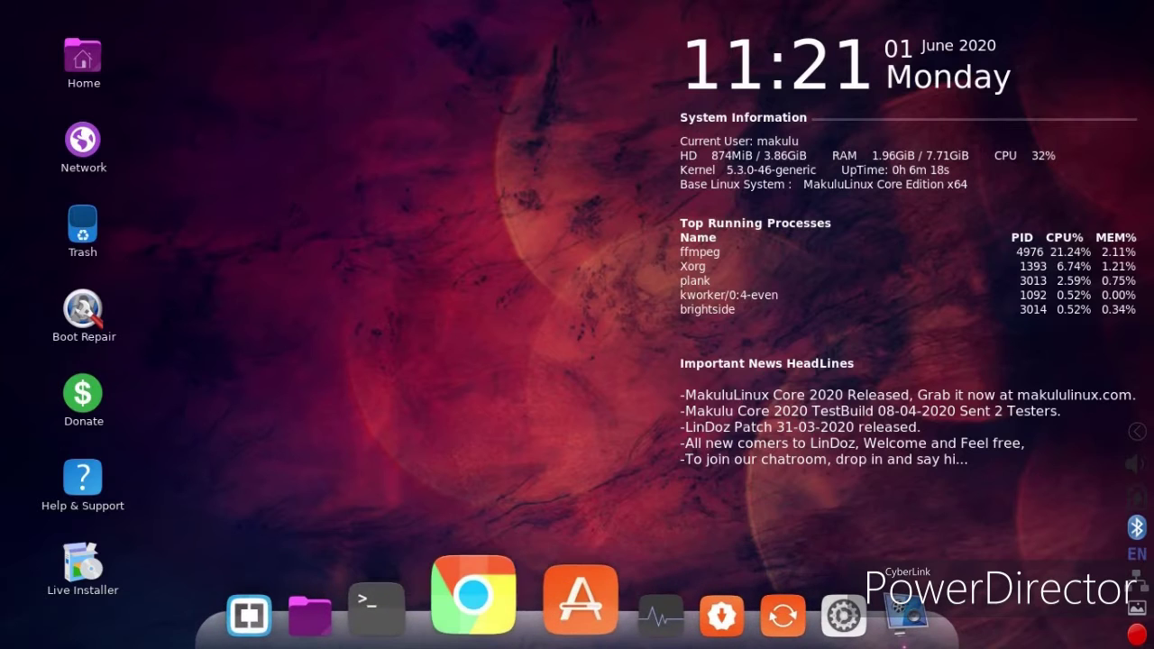
Step: Launch Google Chrome, accept the default first-run options, and open a new tab
click(473, 595)
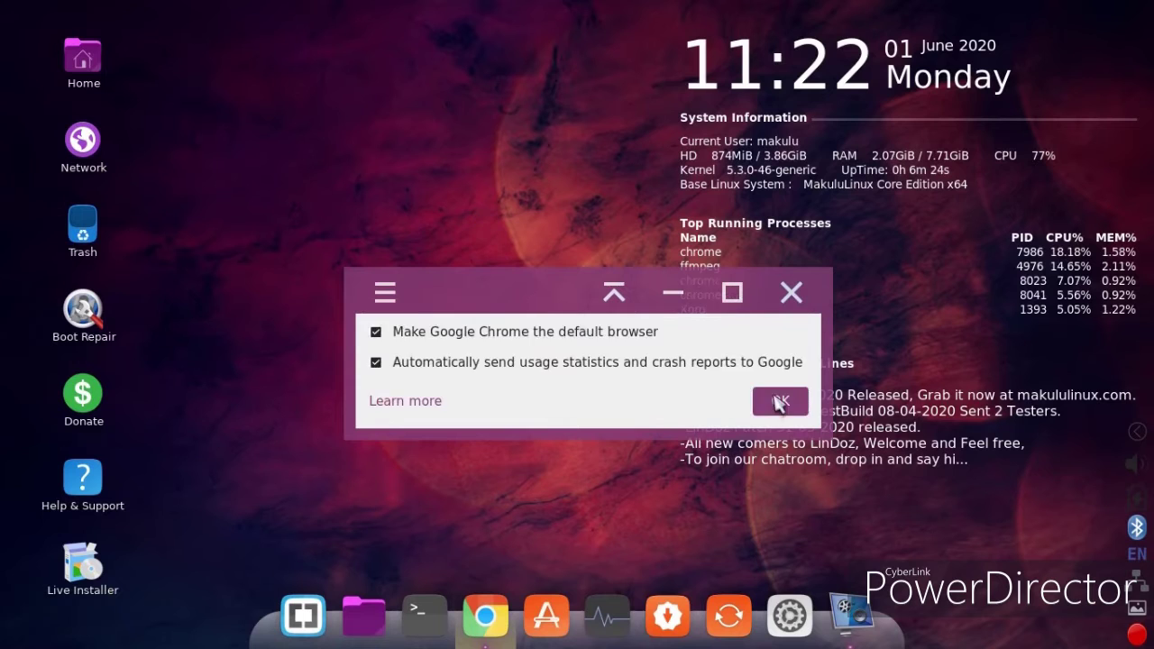
click(781, 401)
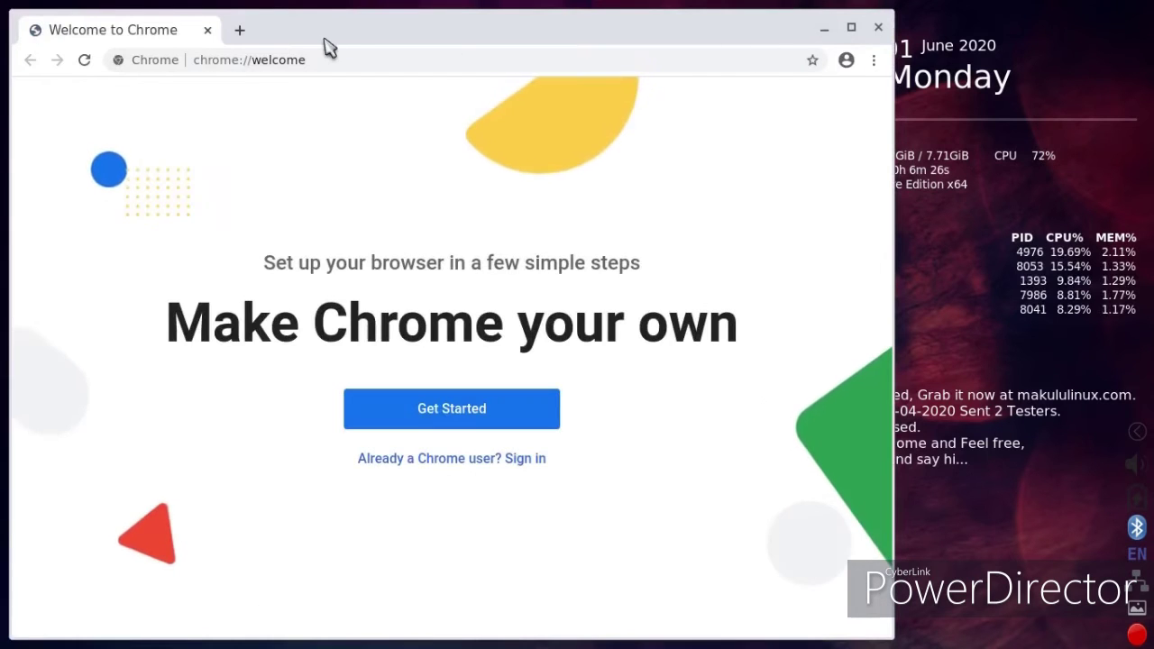
click(242, 31)
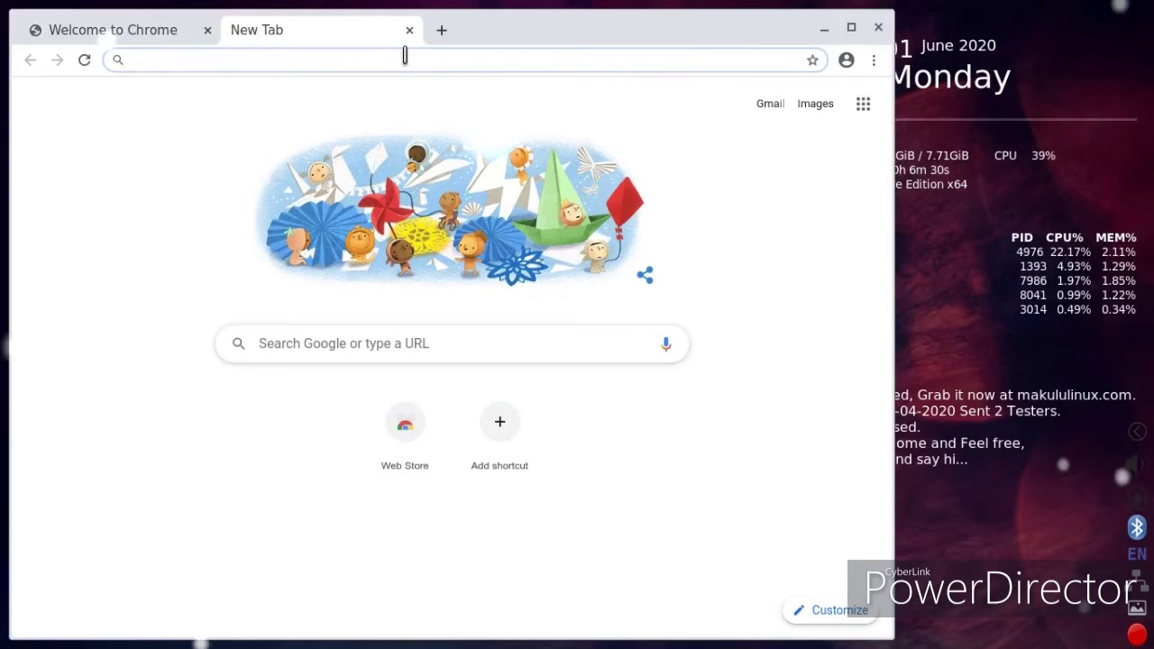
Step: Search Google for "gnome icons"
text(icons)
key(BackSpace)
key(BackSpace)
key(BackSpace)
key(BackSpace)
key(BackSpace)
text(gnome icons)
key(Return)
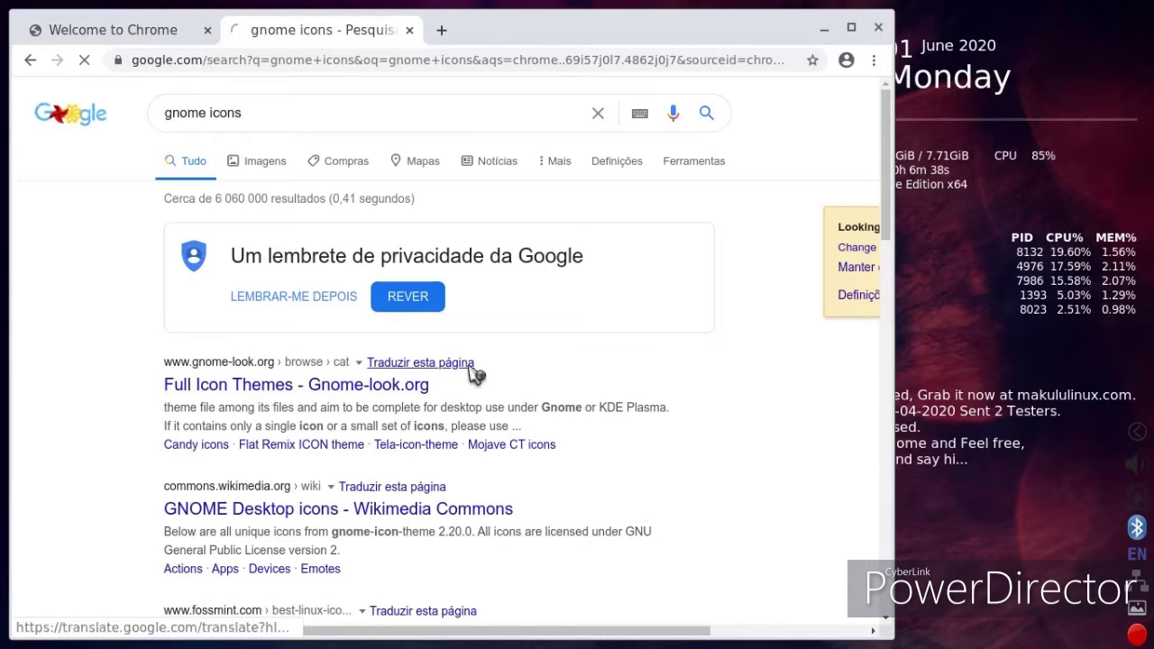
Step: Open the Full Icon Themes category on Gnome-look.org from the results and go to the We10X icon theme page
click(469, 366)
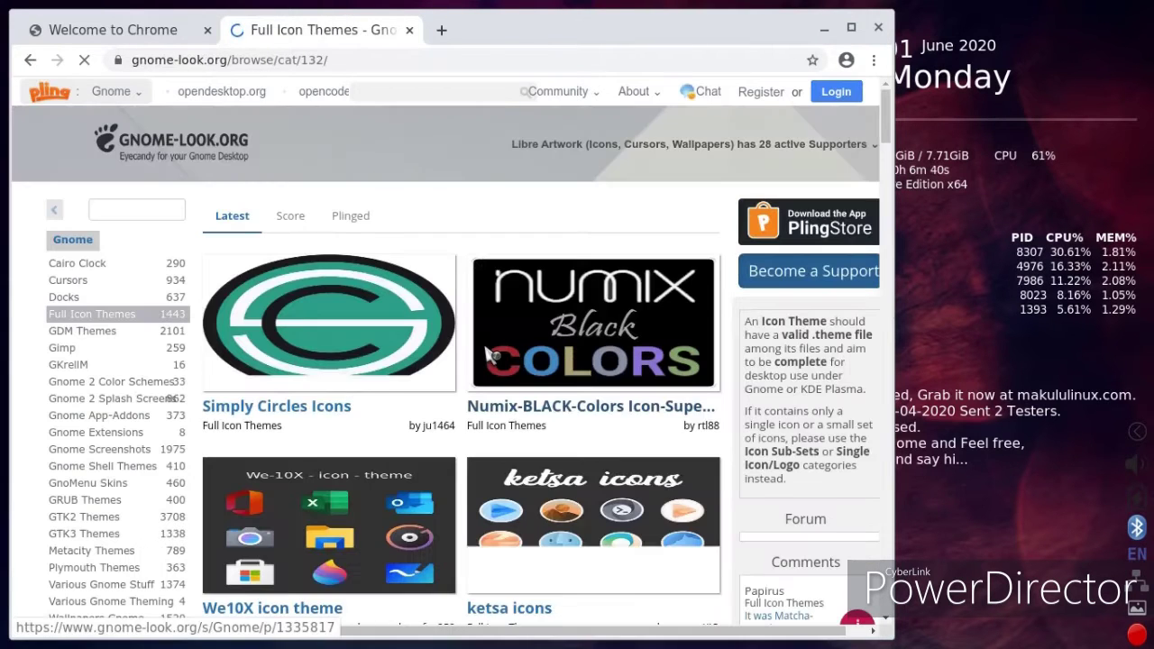
scroll(487, 356, down, 3)
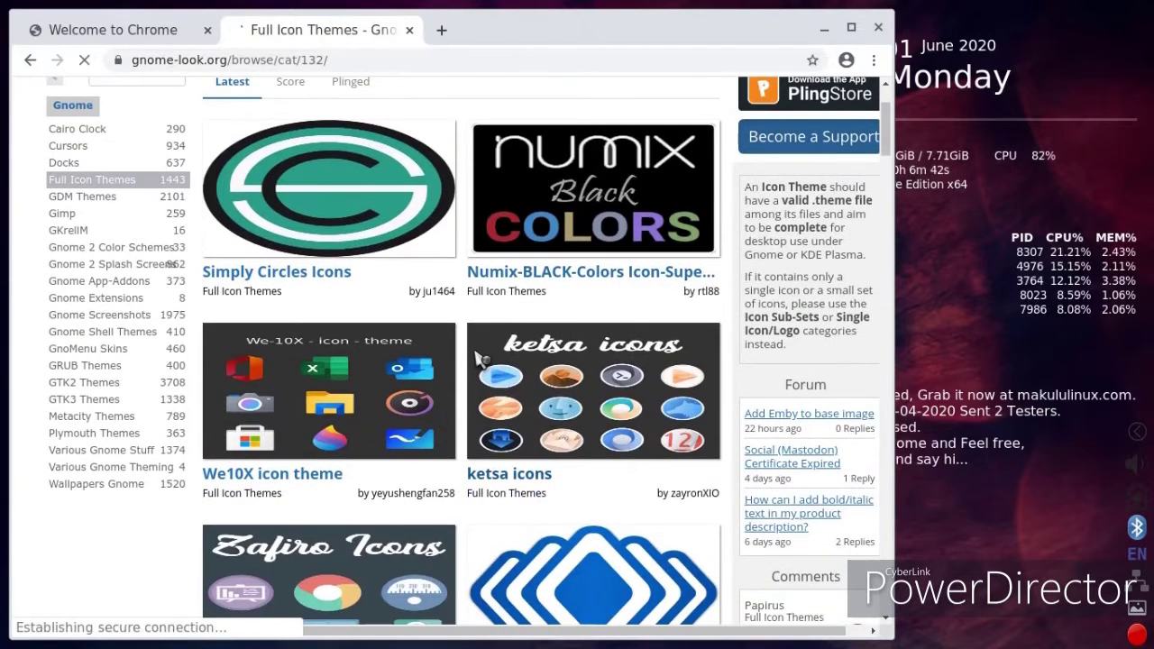
scroll(478, 359, down, 1)
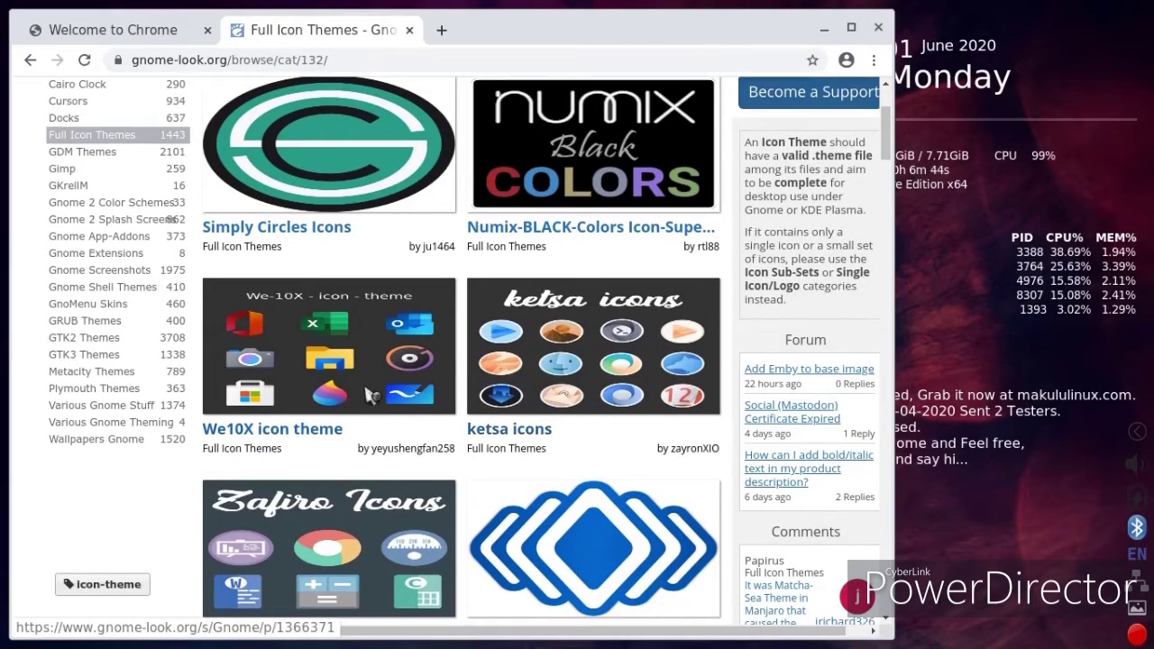
click(291, 434)
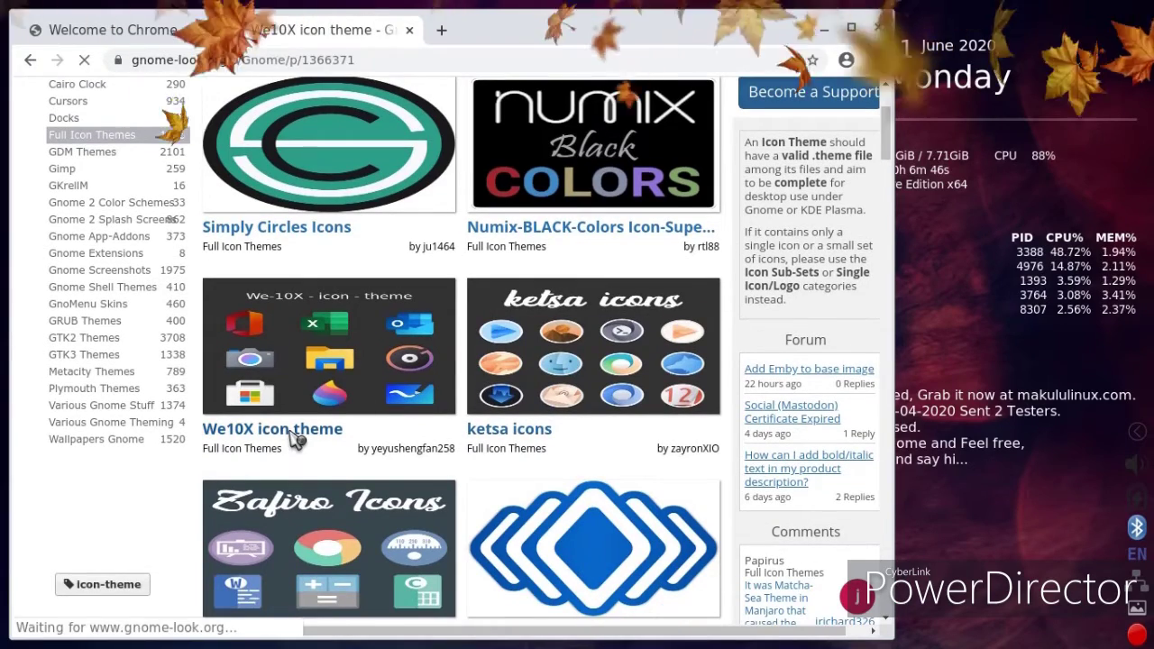
Step: Download We10X-red.tar.xz from the theme's files and close the browser
scroll(329, 464, down, 5)
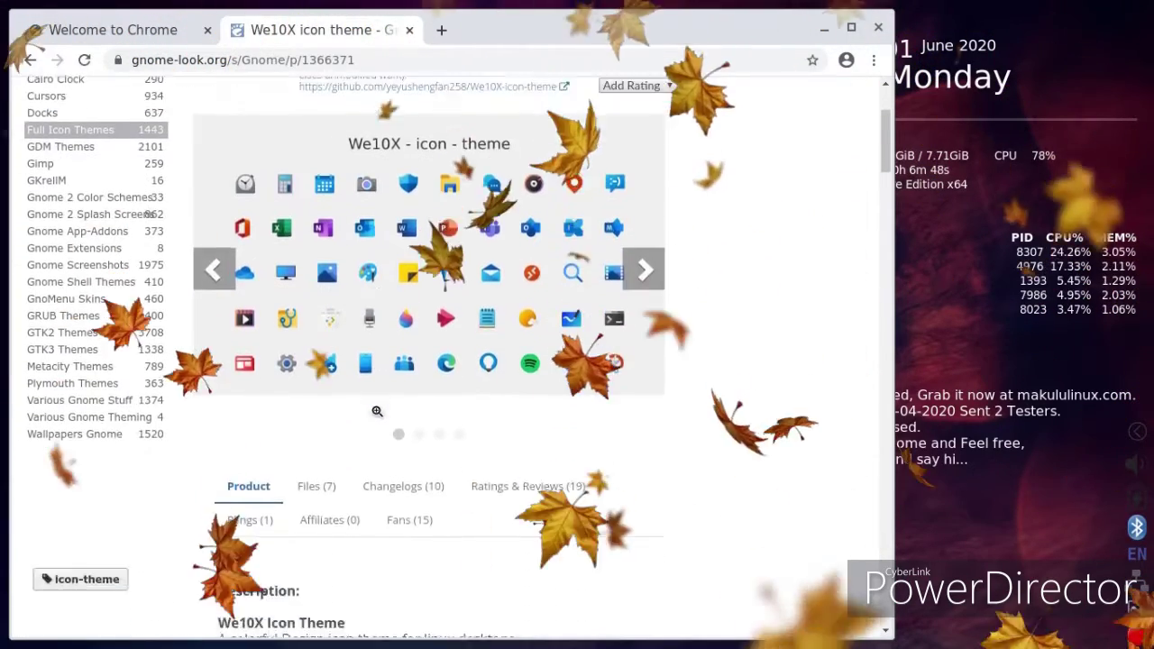
click(325, 458)
scroll(352, 463, down, 2)
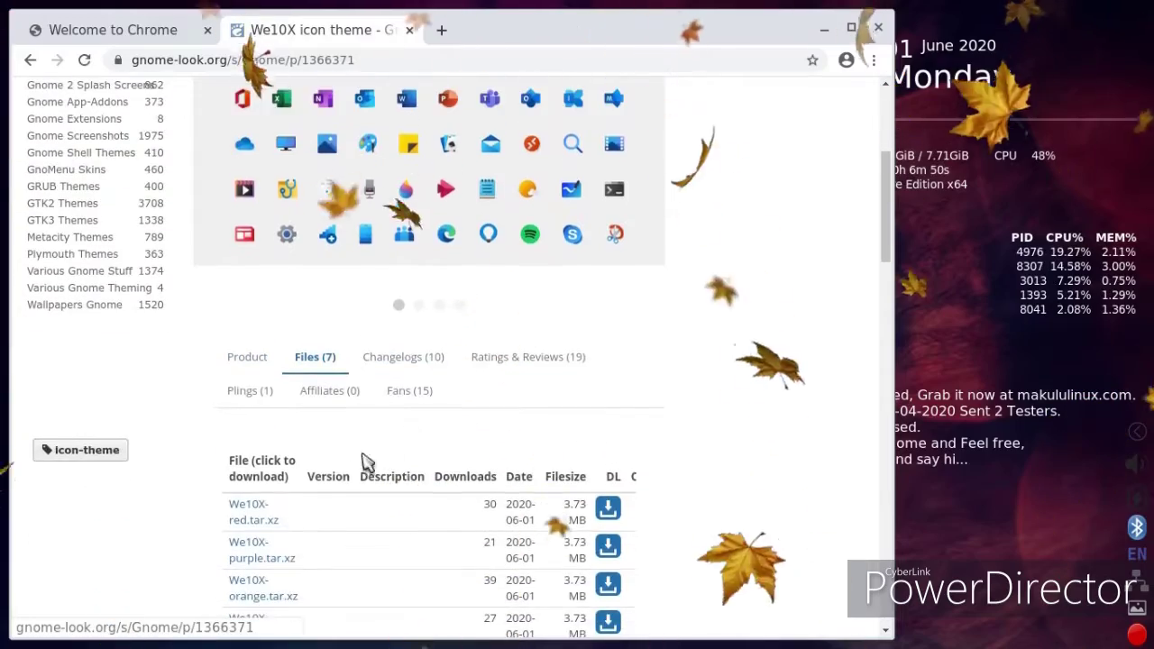
click(270, 513)
click(406, 359)
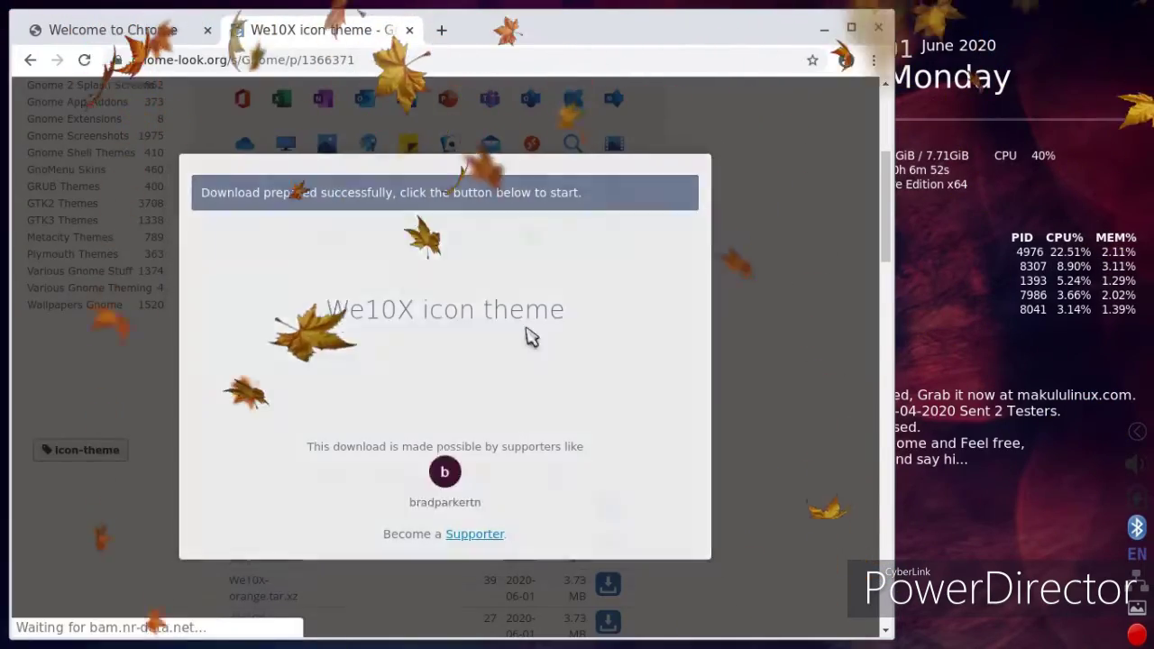
click(880, 32)
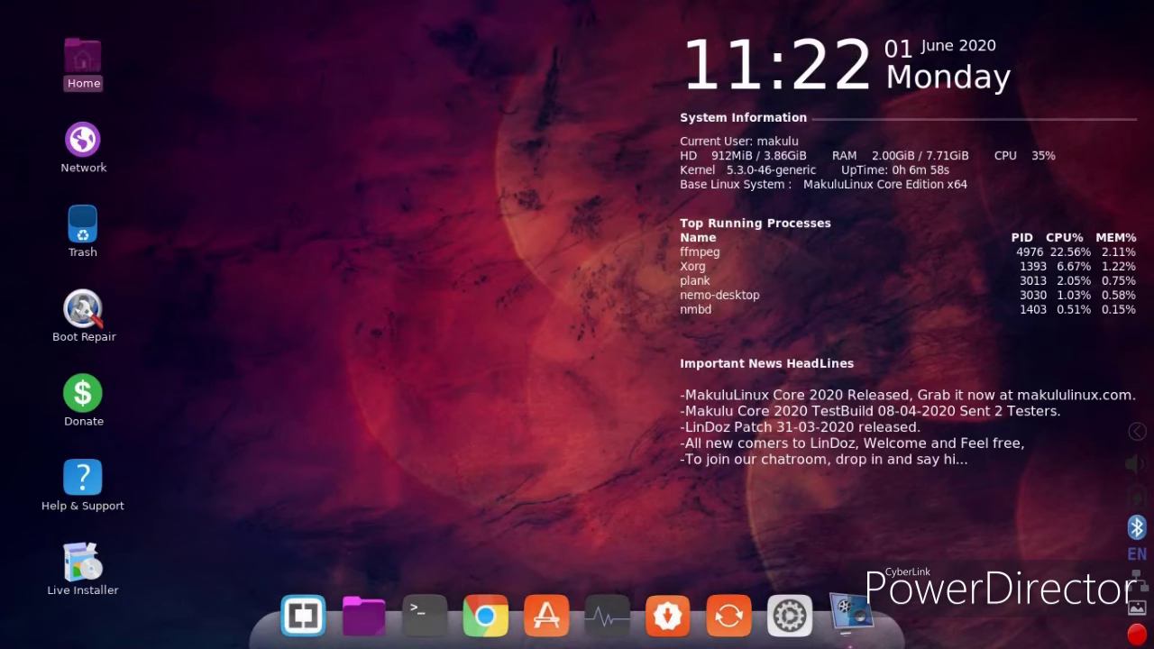
Step: Open the Home folder in icon view and show its hidden files
double_click(83, 60)
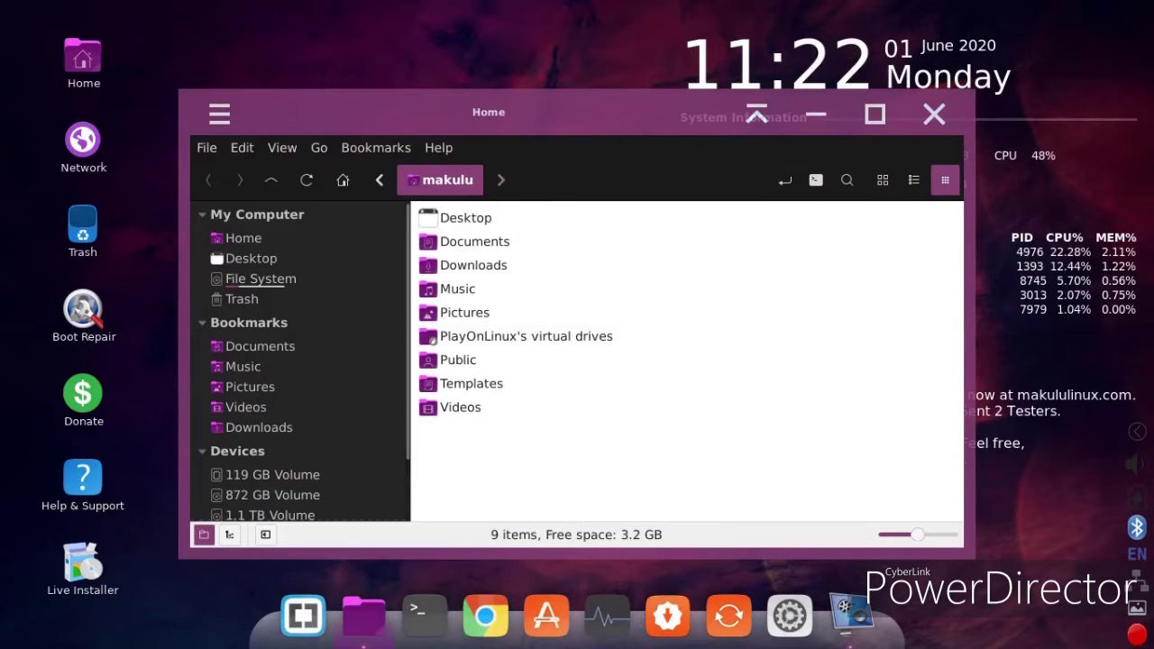
key(ctrl+1)
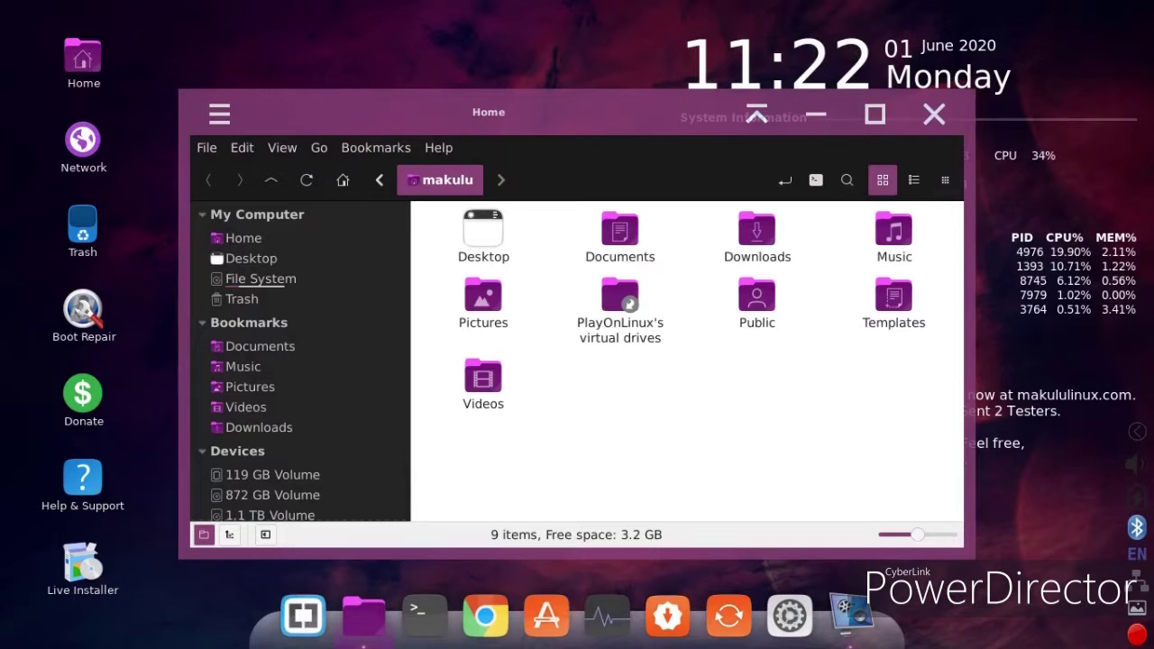
right_click(987, 431)
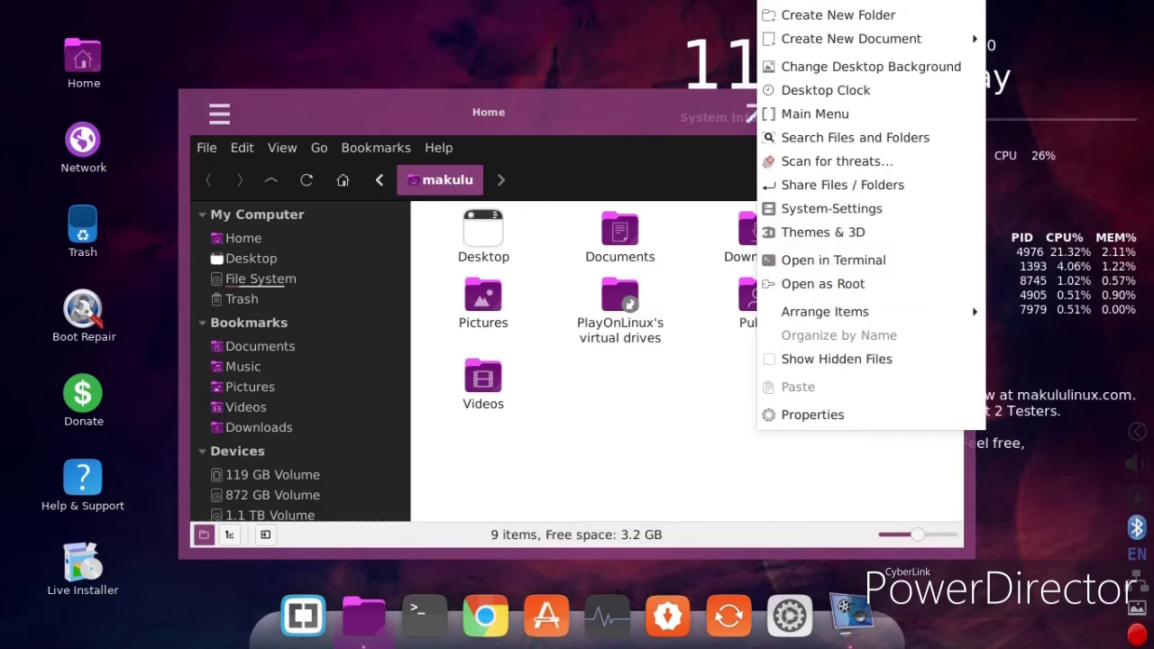
key(Escape)
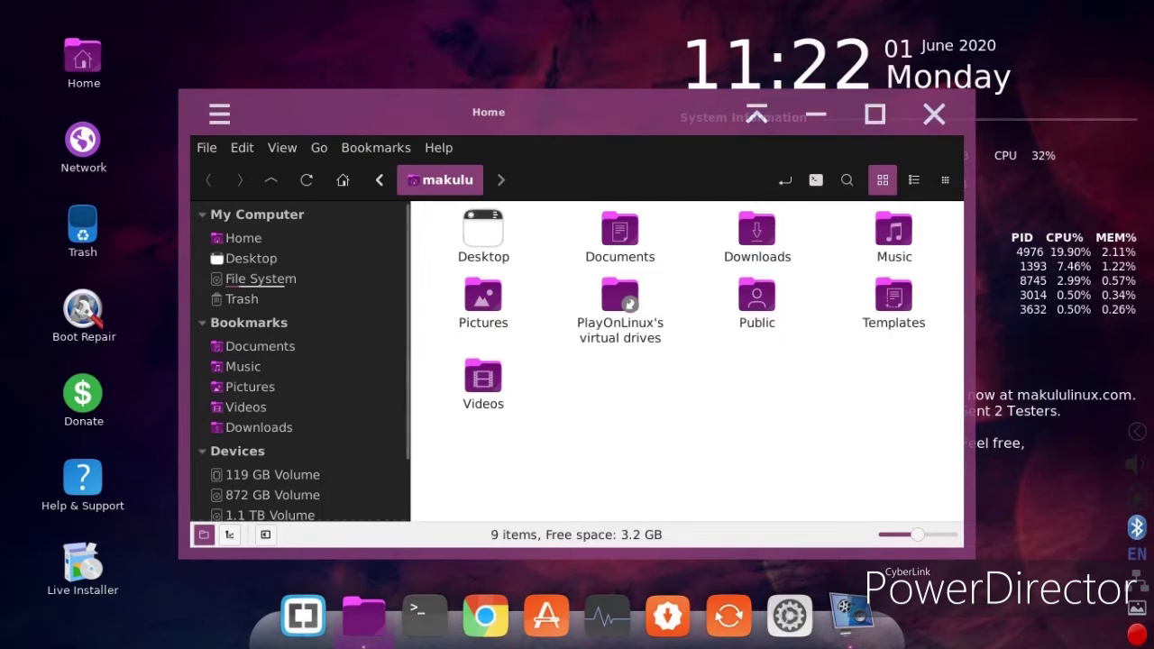
right_click(701, 437)
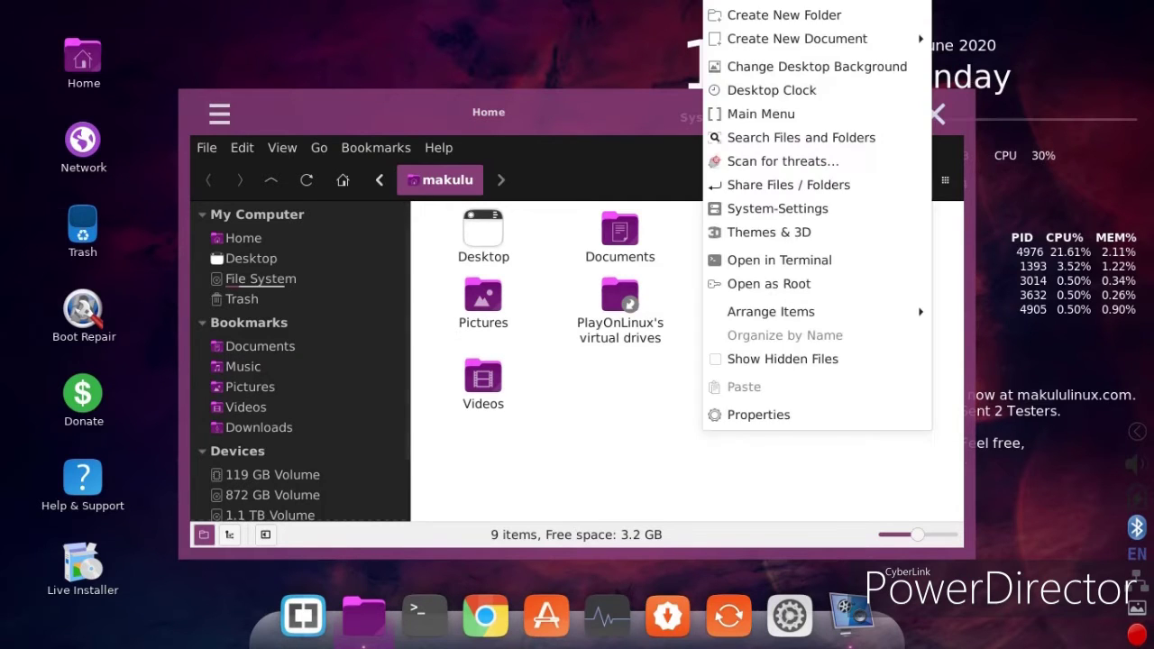
click(757, 358)
scroll(685, 361, down, 5)
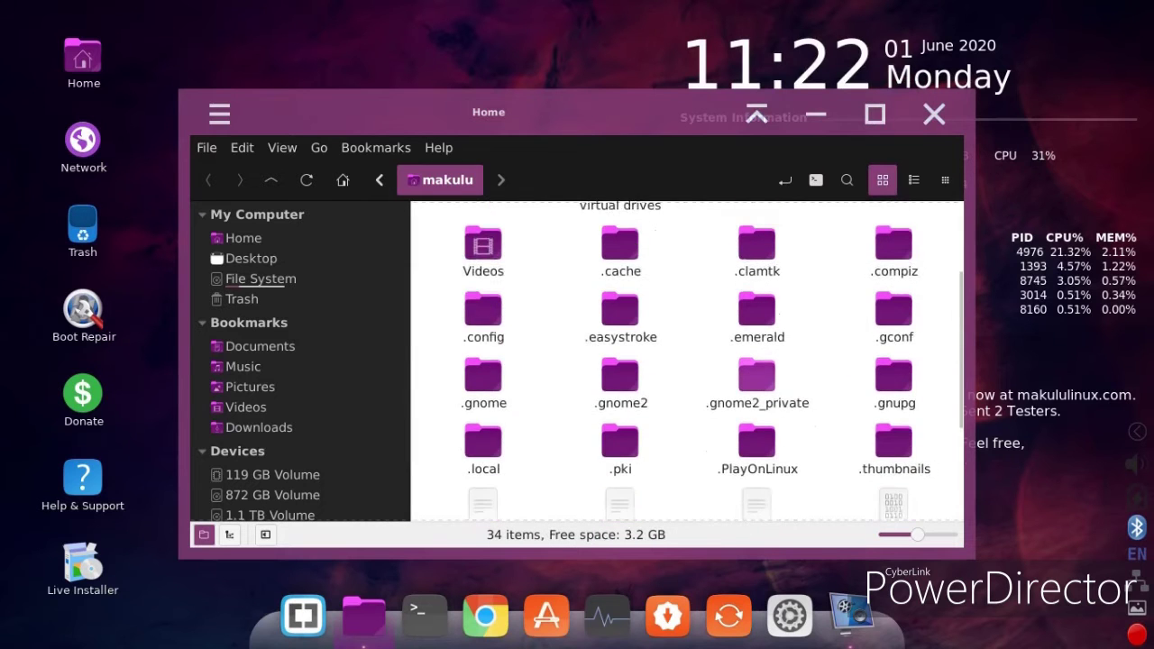
Step: Create a new folder named .icons in the Home folder
right_click(798, 469)
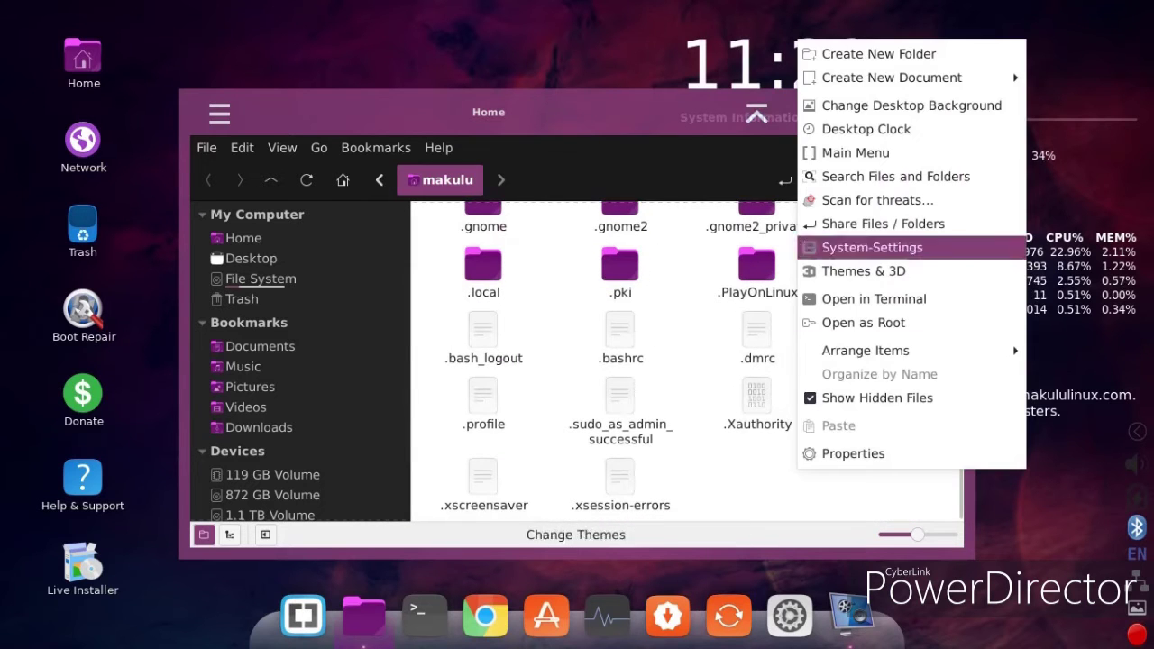
click(879, 54)
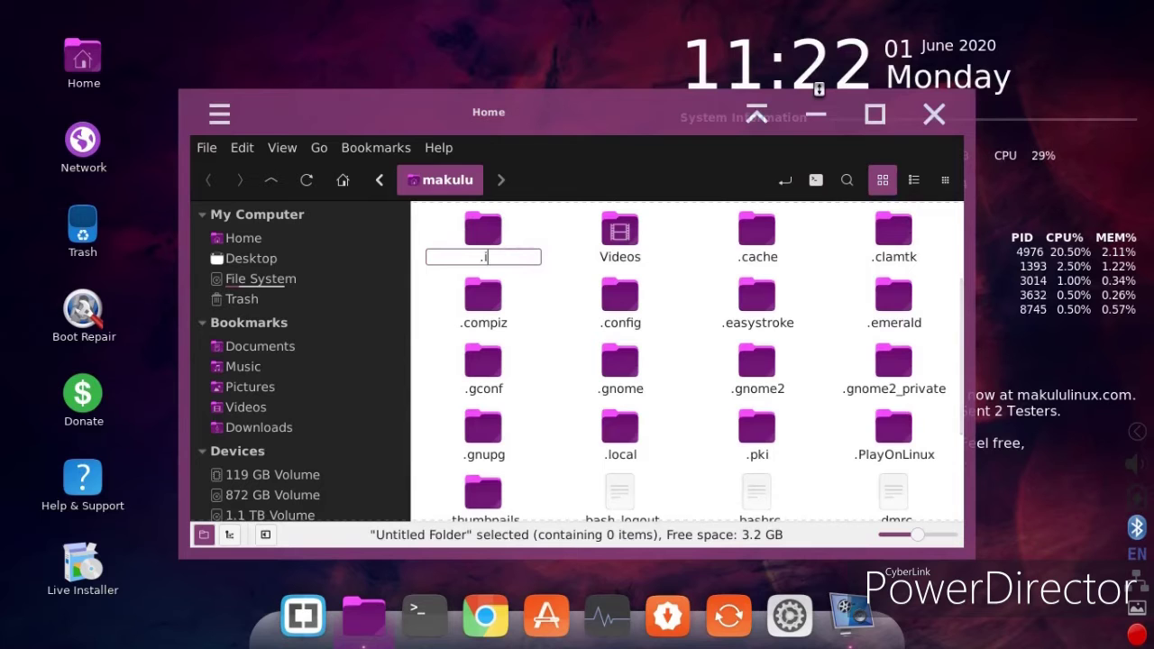
key(Return)
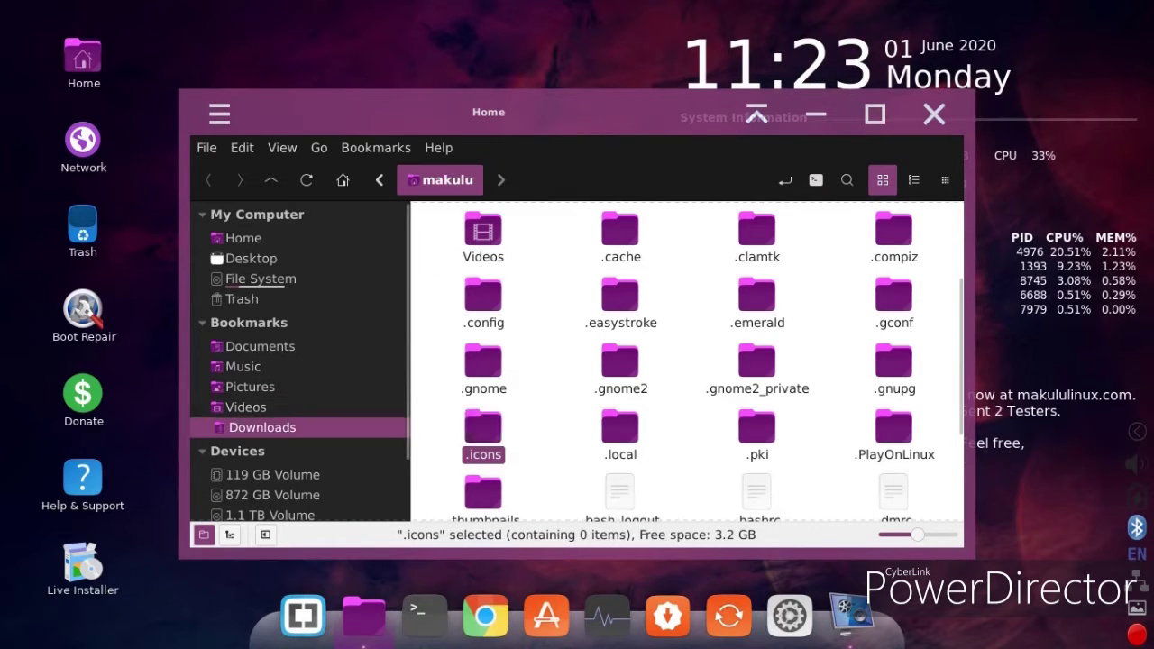
Step: Extract the We10X-red.tar.xz archive in place in the Downloads folder
click(258, 427)
right_click(613, 232)
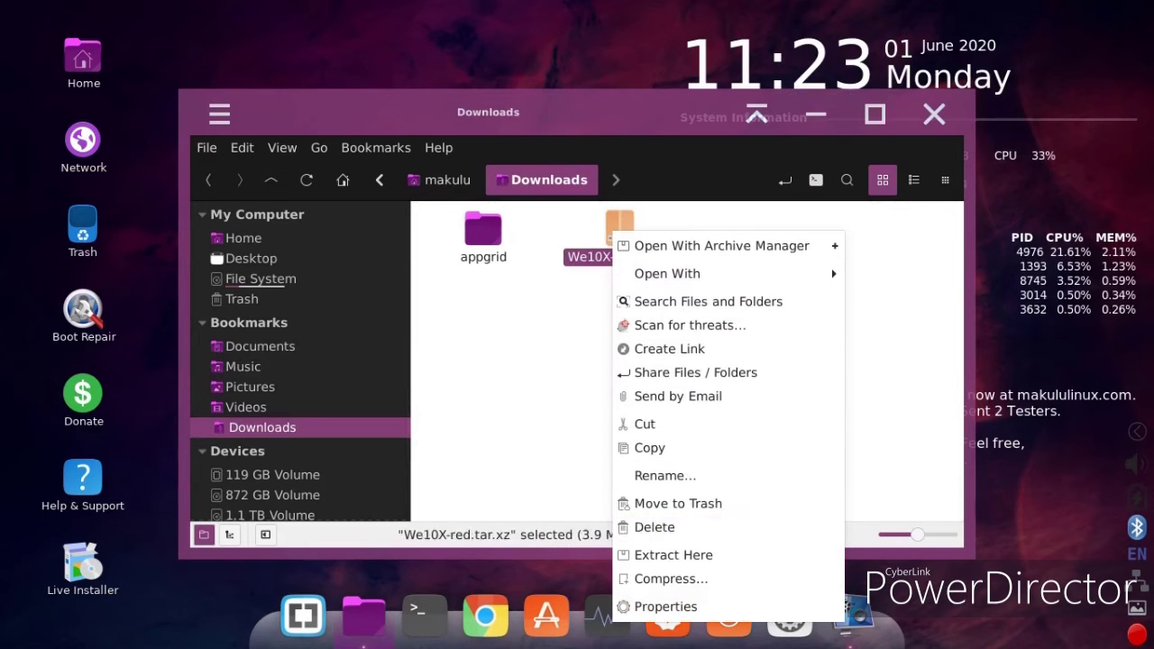
click(646, 553)
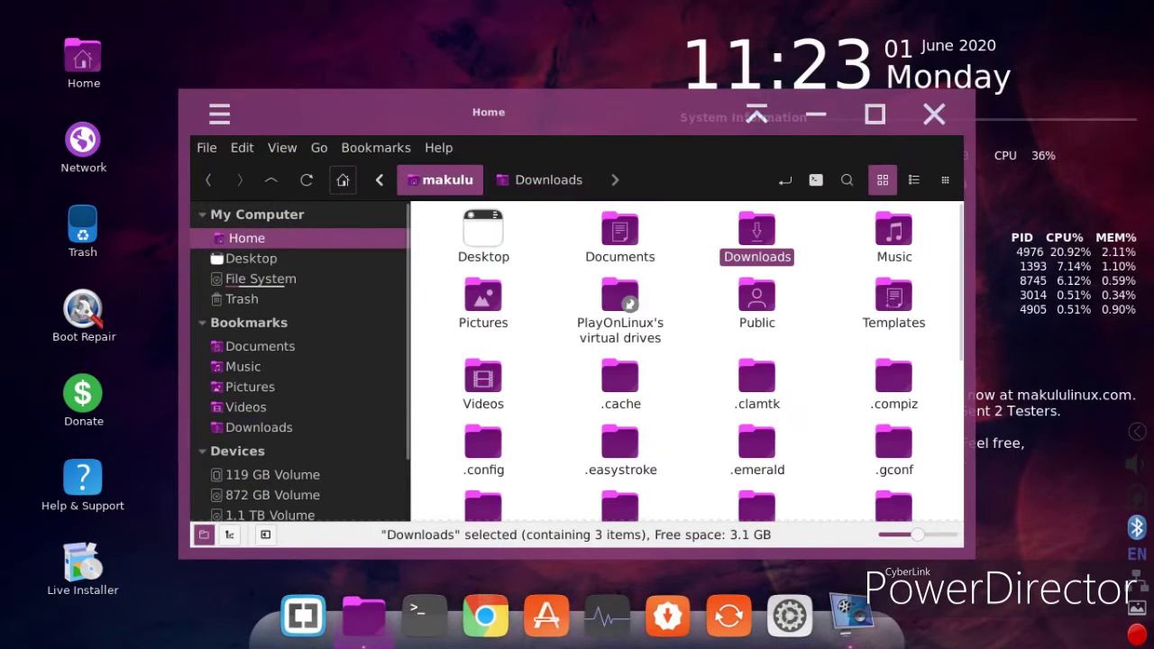
Step: Paste the copied We10X-red folder into the .icons folder in Home and close the file manager
scroll(688, 361, down, 4)
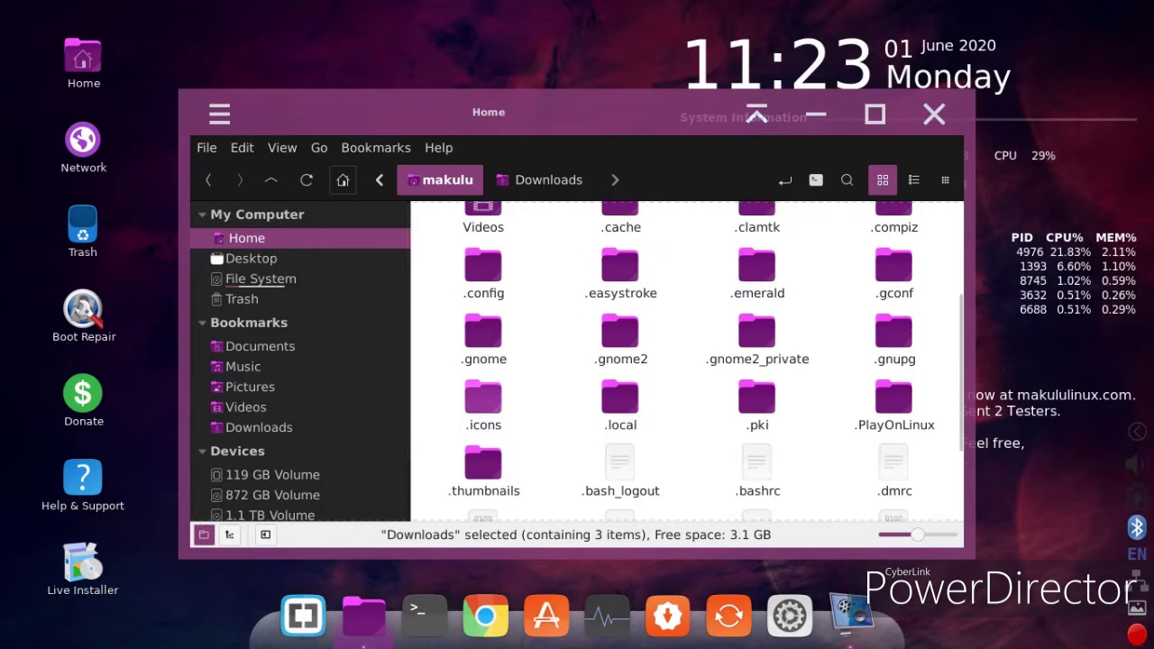
double_click(483, 397)
right_click(528, 220)
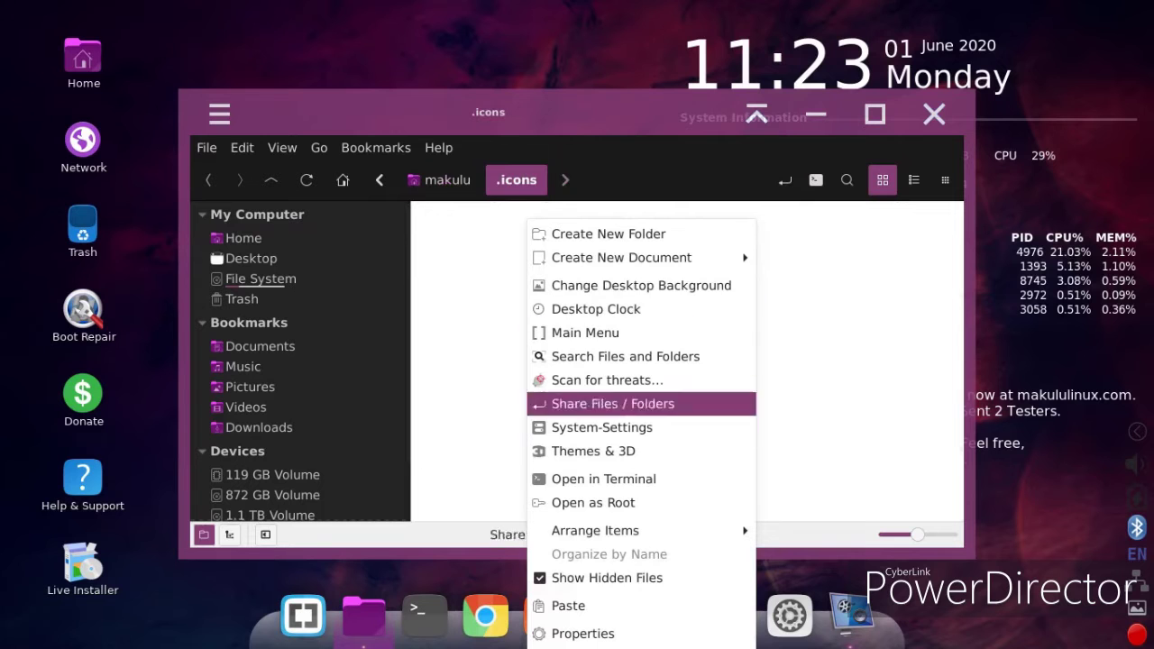
click(568, 605)
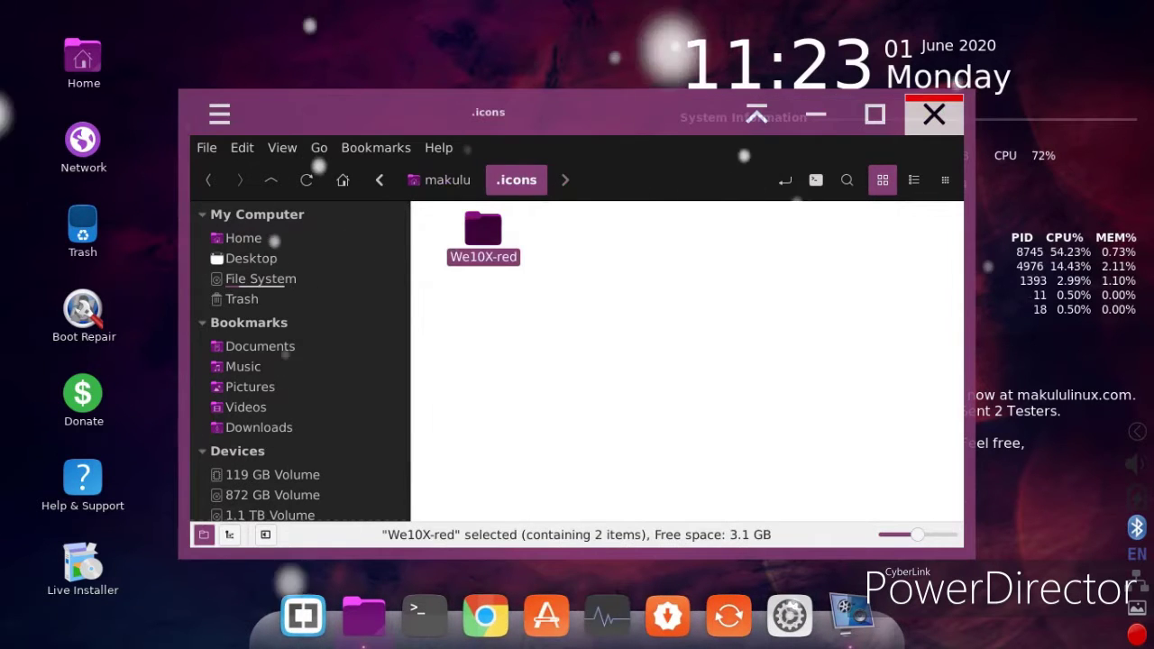
click(935, 113)
Step: Try several window themes in the Window Manager settings, including Makulu-City-Narrow, Makulu-Nu-Narrow and Makulu-Retro-Full, and settle on Makulu-Glazy
click(796, 593)
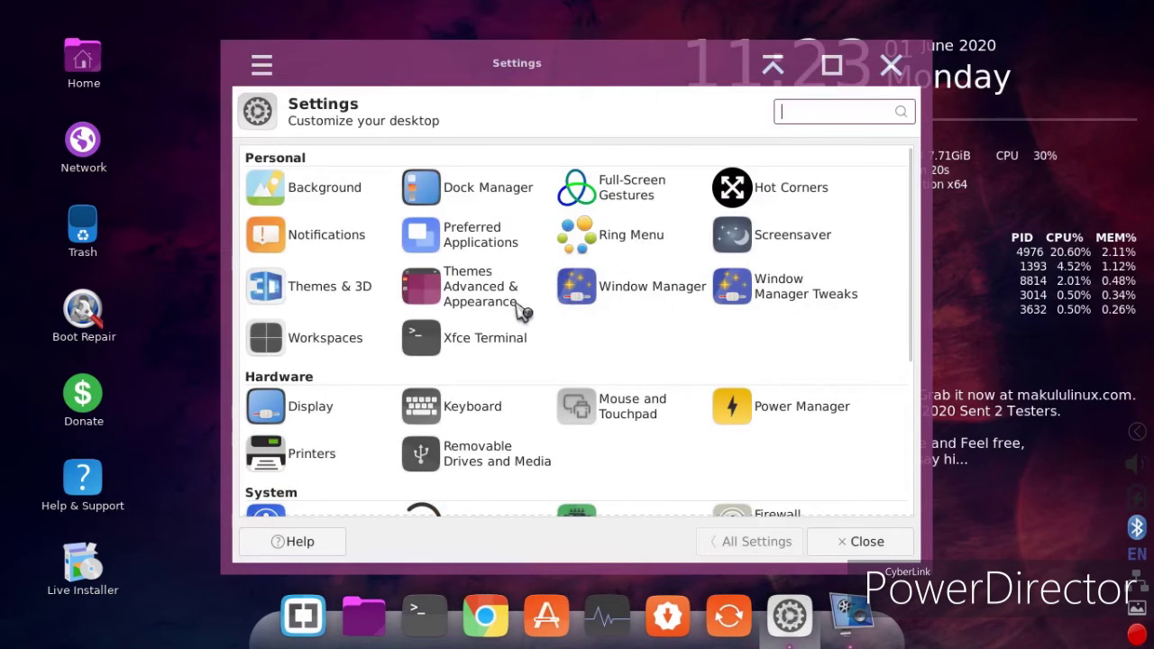
click(611, 290)
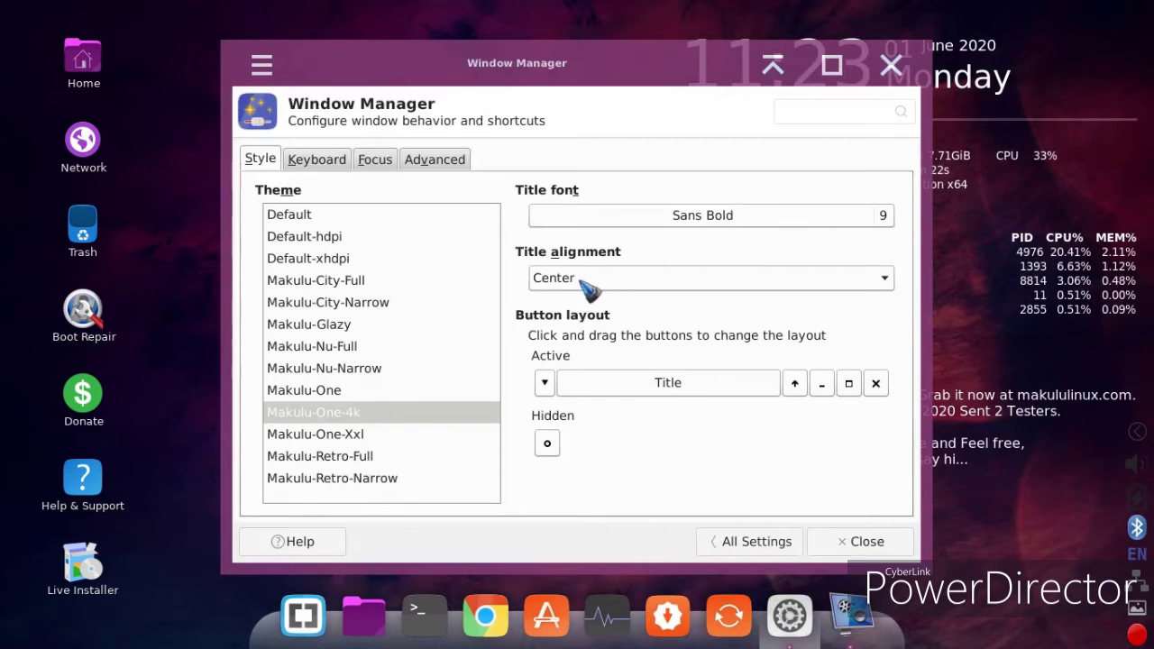
click(309, 307)
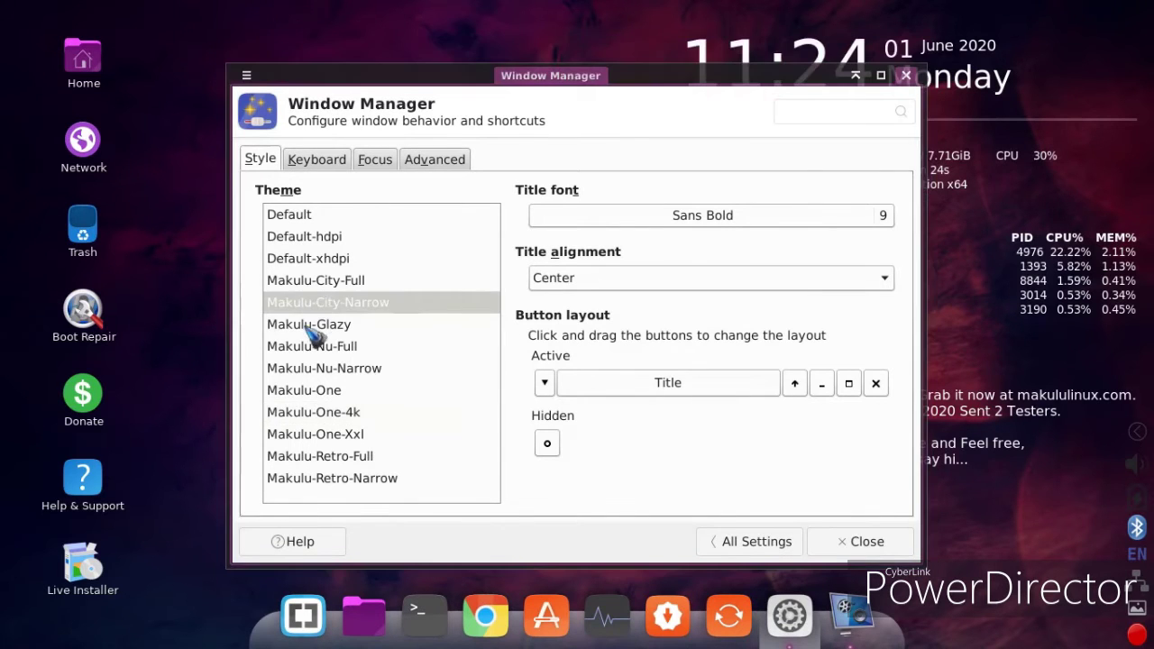
click(309, 368)
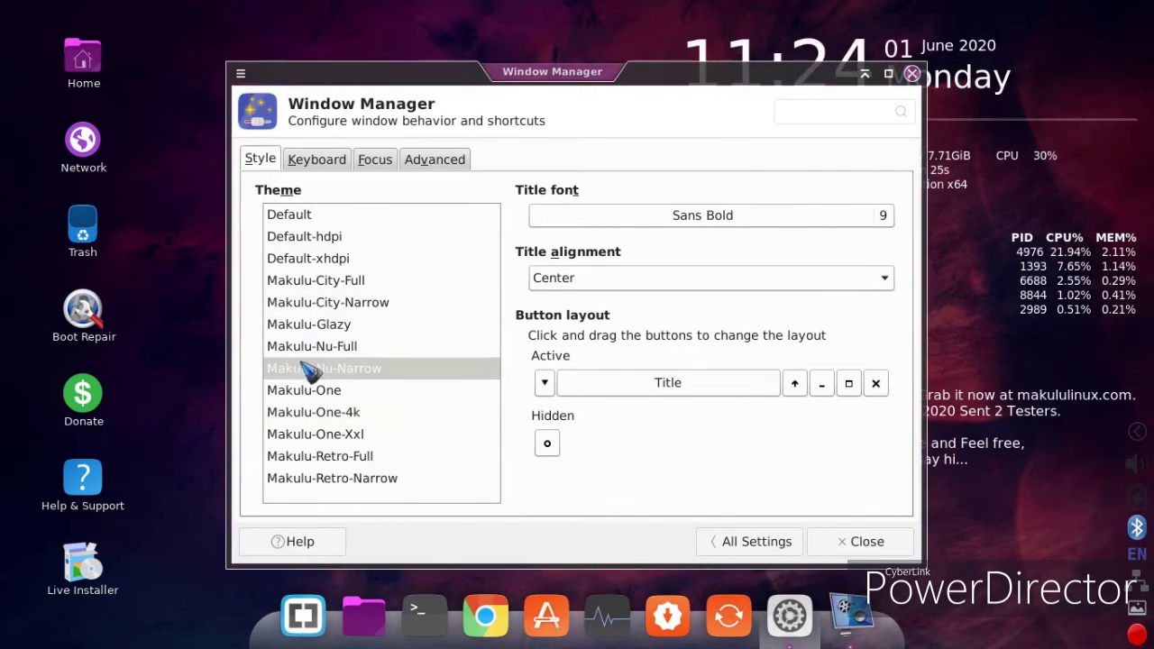
click(350, 431)
click(350, 460)
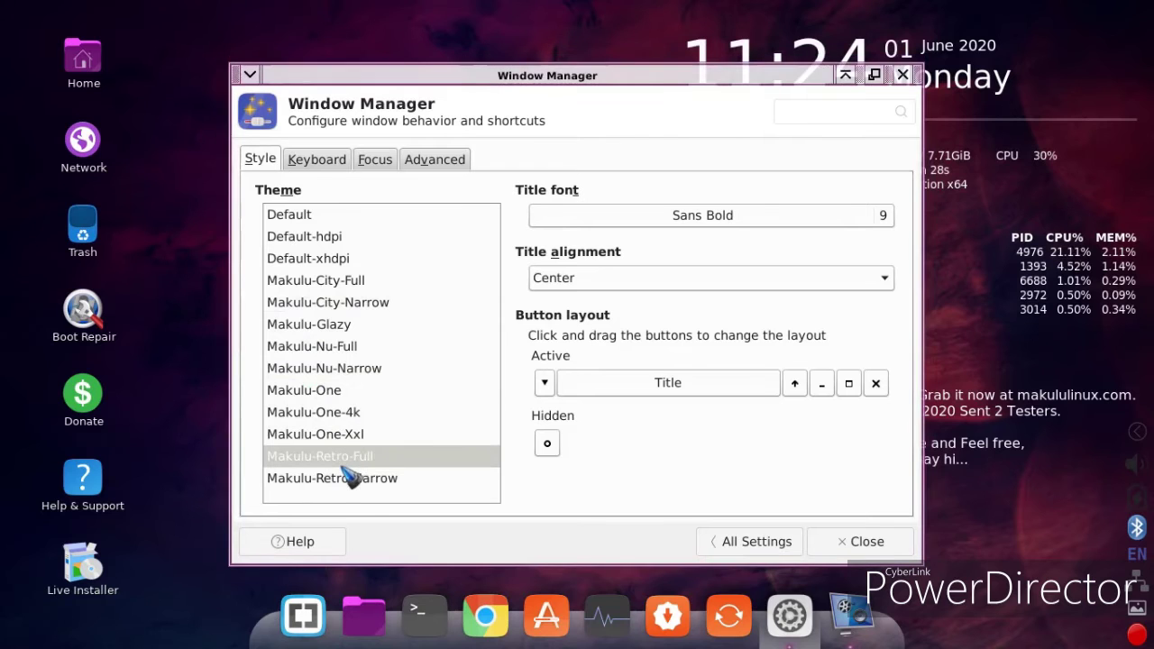
click(298, 259)
click(312, 326)
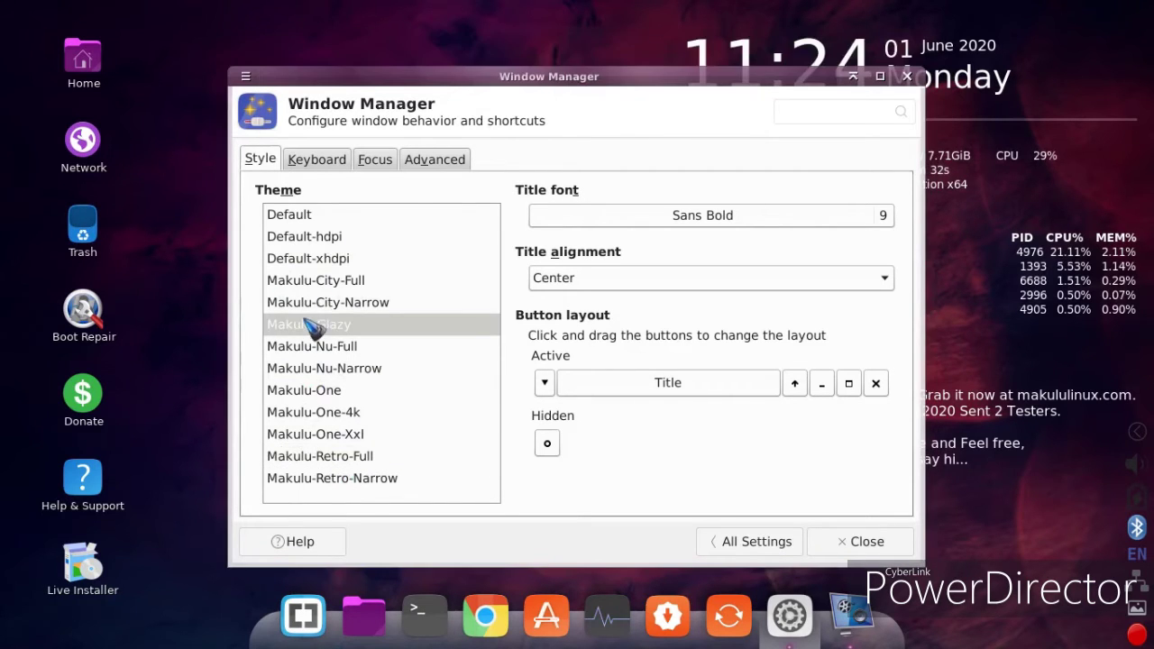
click(753, 541)
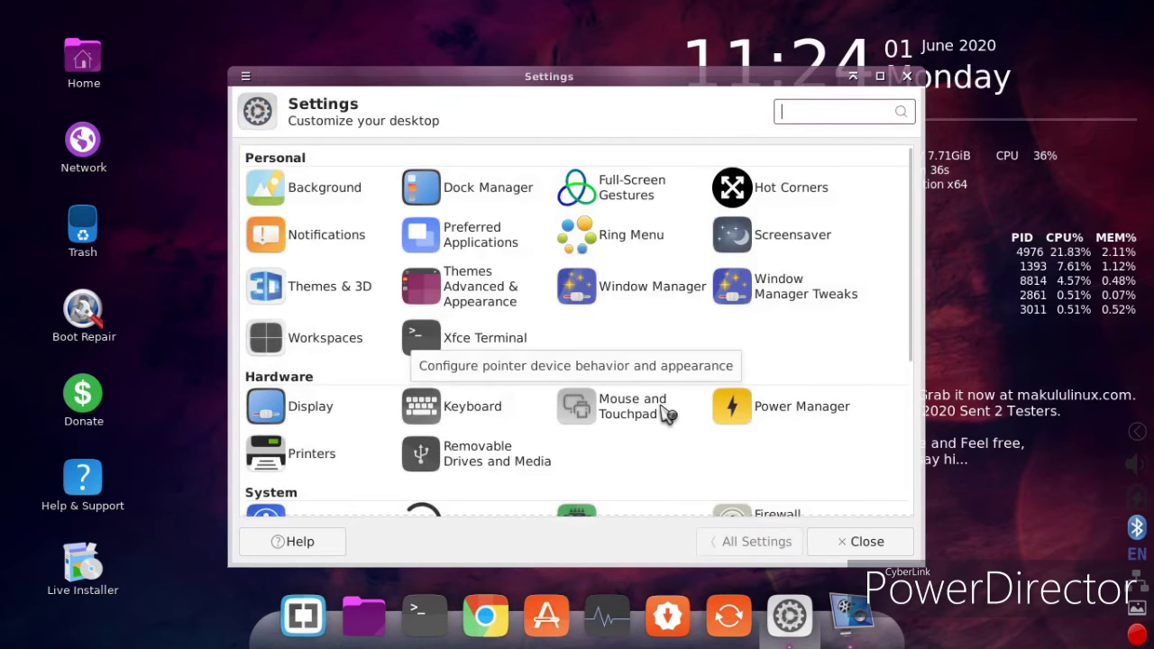
Step: Set the purple mountain sunset with the flying bird as desktop wallpaper through the Background settings, and close Settings and the wallpaper selector
scroll(726, 388, down, 5)
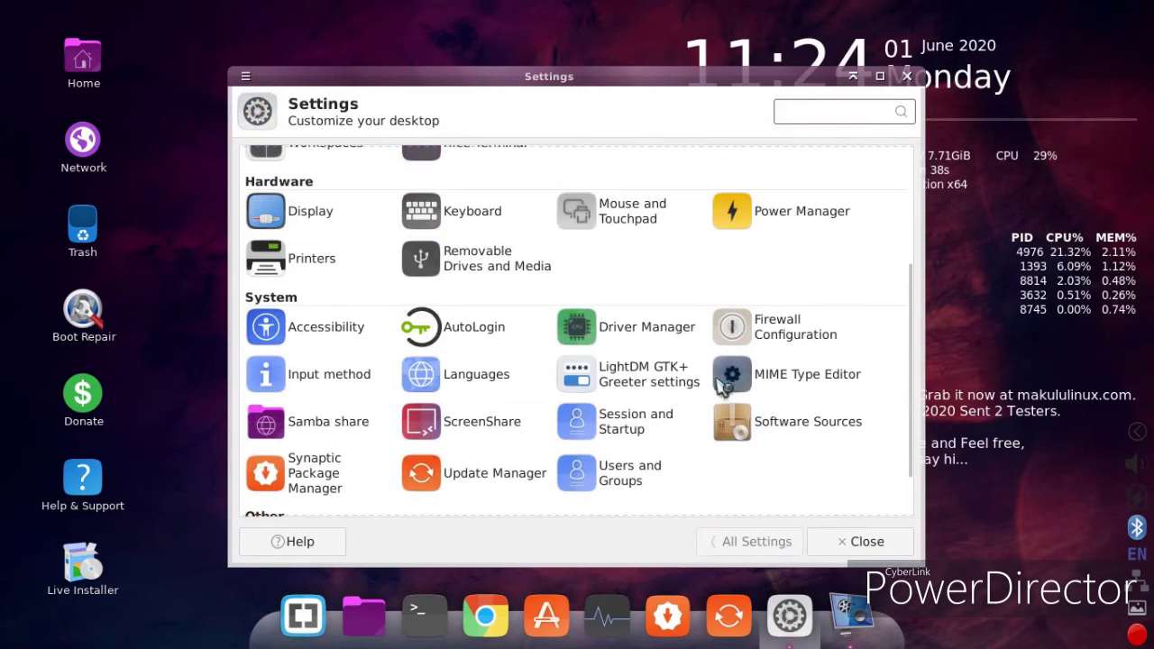
scroll(614, 307, up, 5)
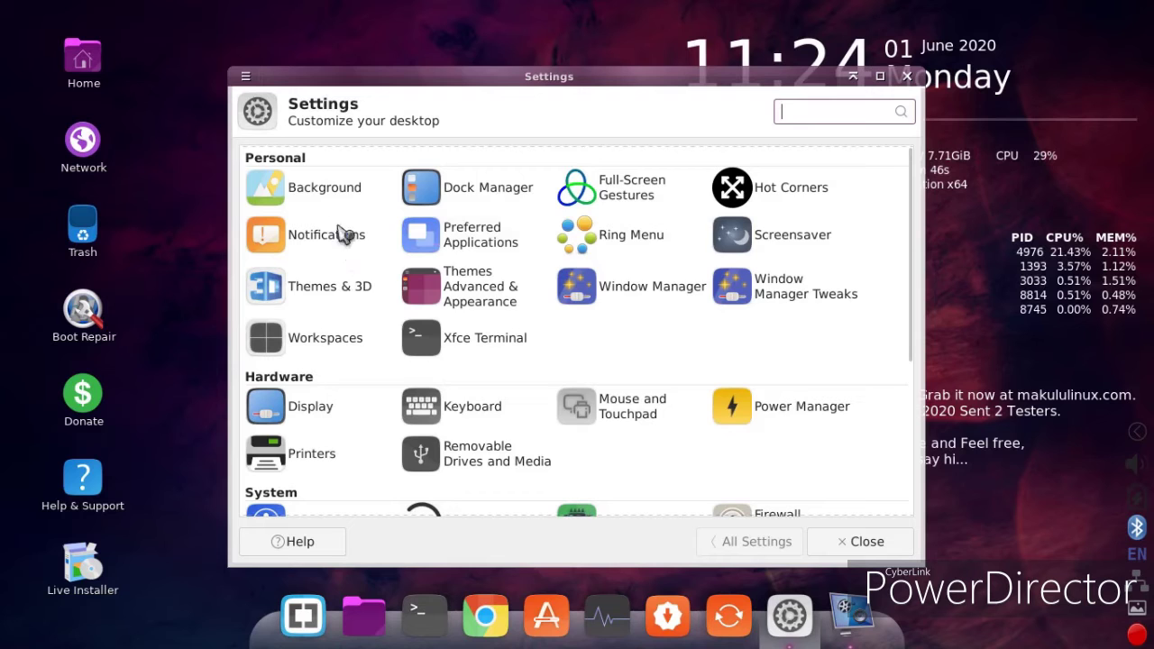
click(328, 195)
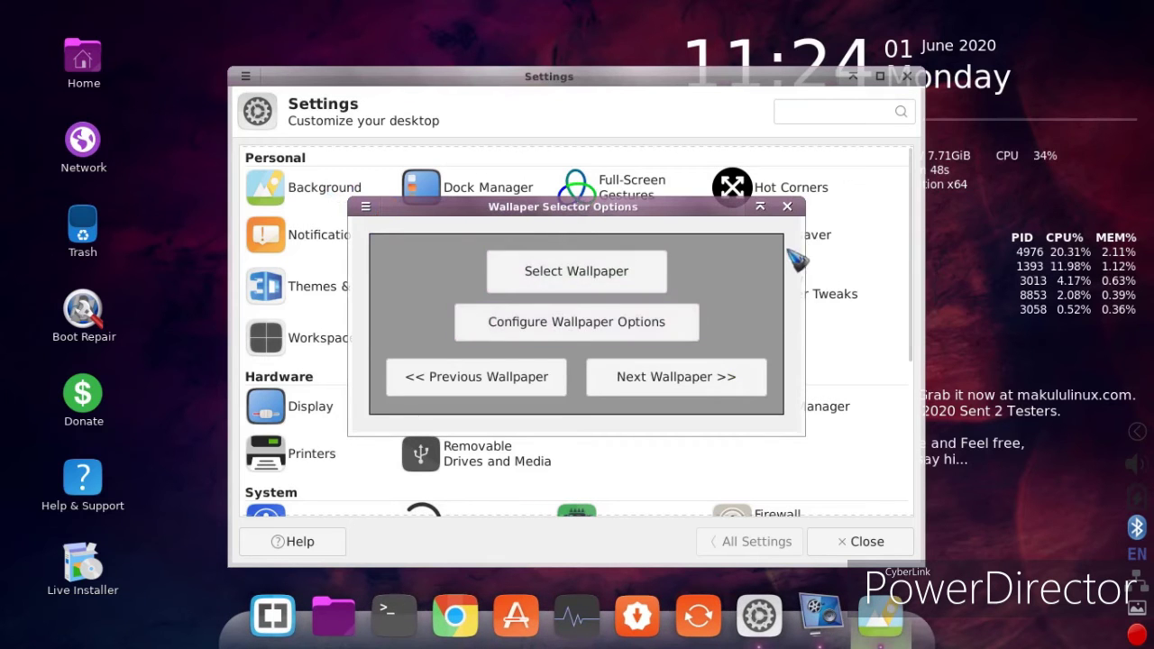
click(627, 286)
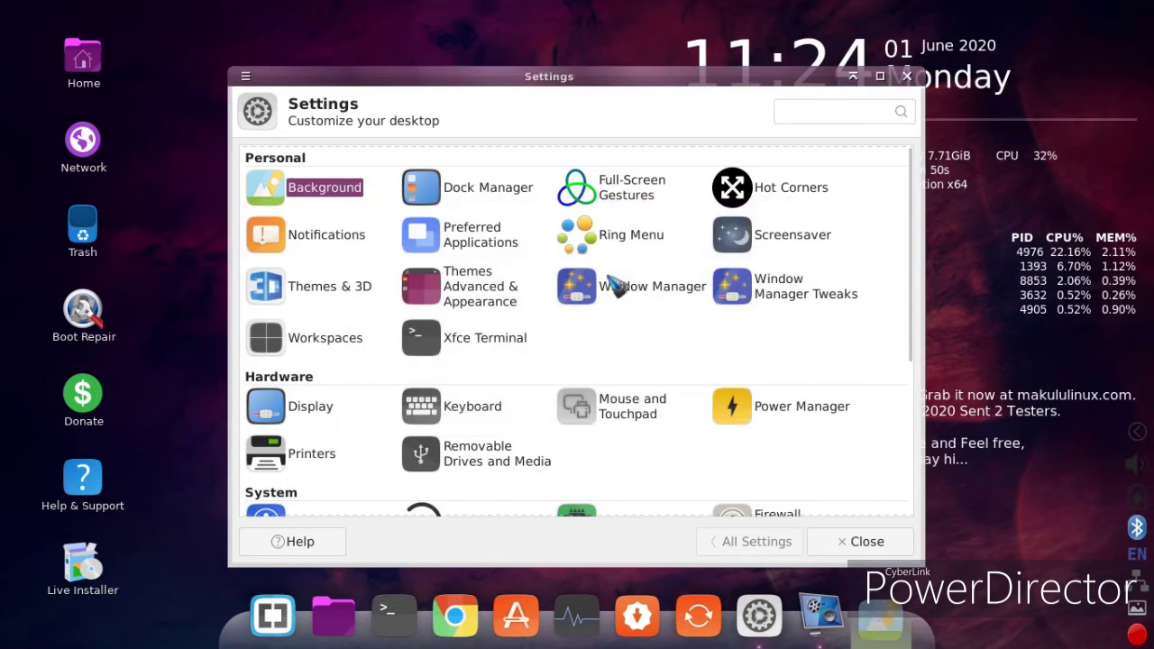
click(683, 86)
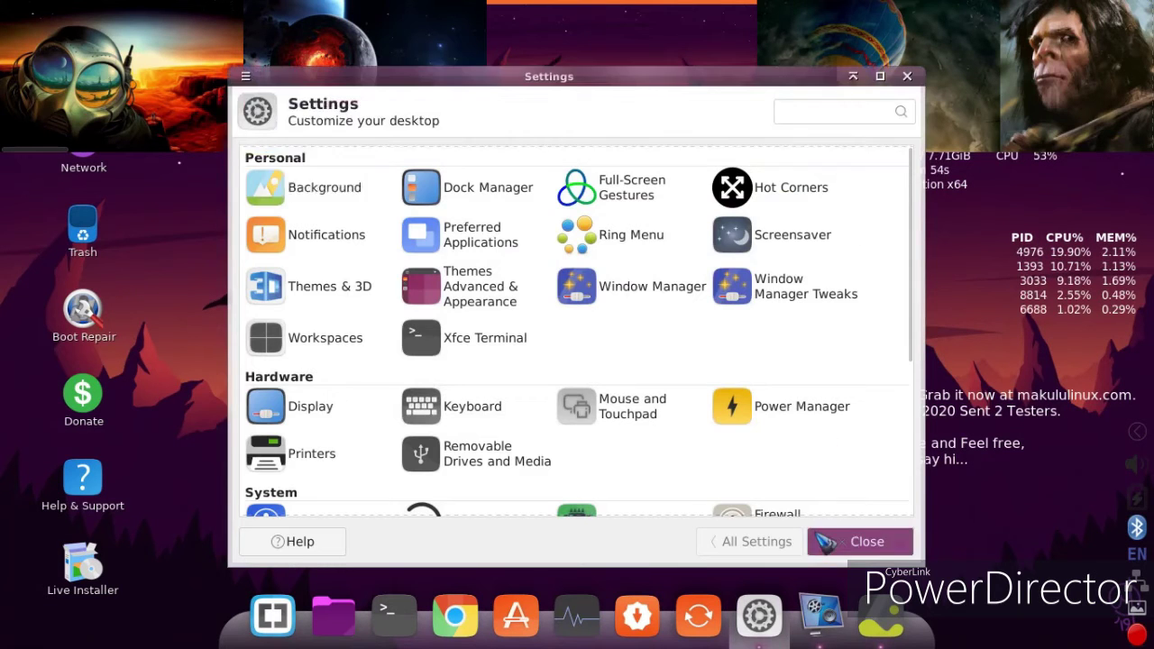
click(862, 541)
right_click(881, 619)
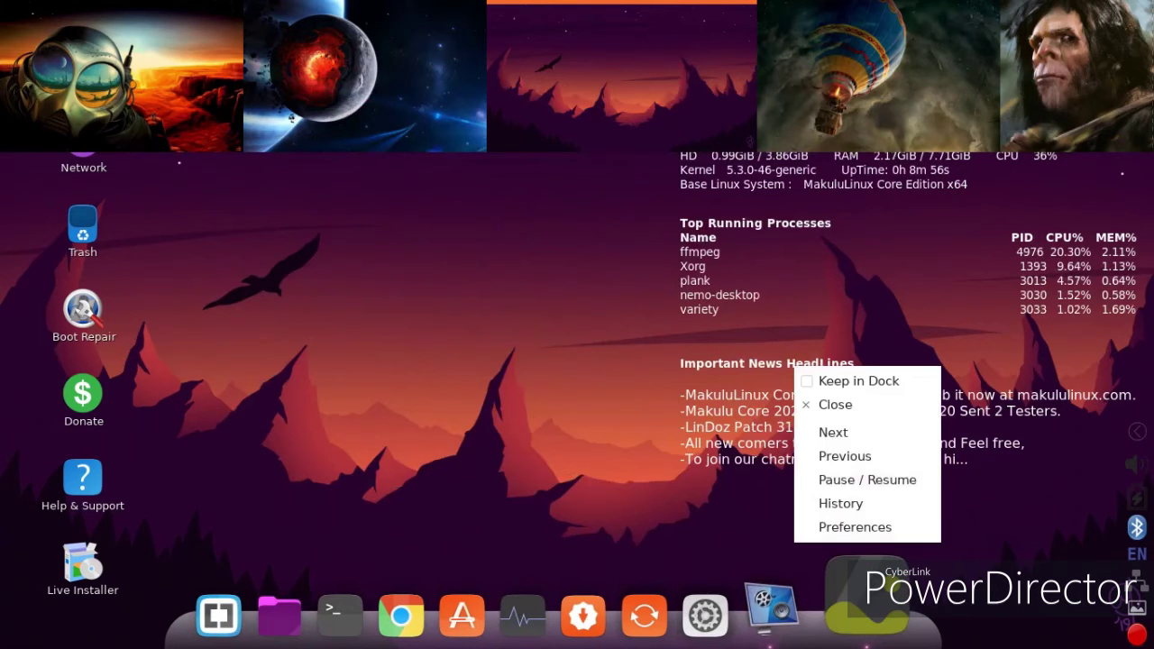
click(838, 405)
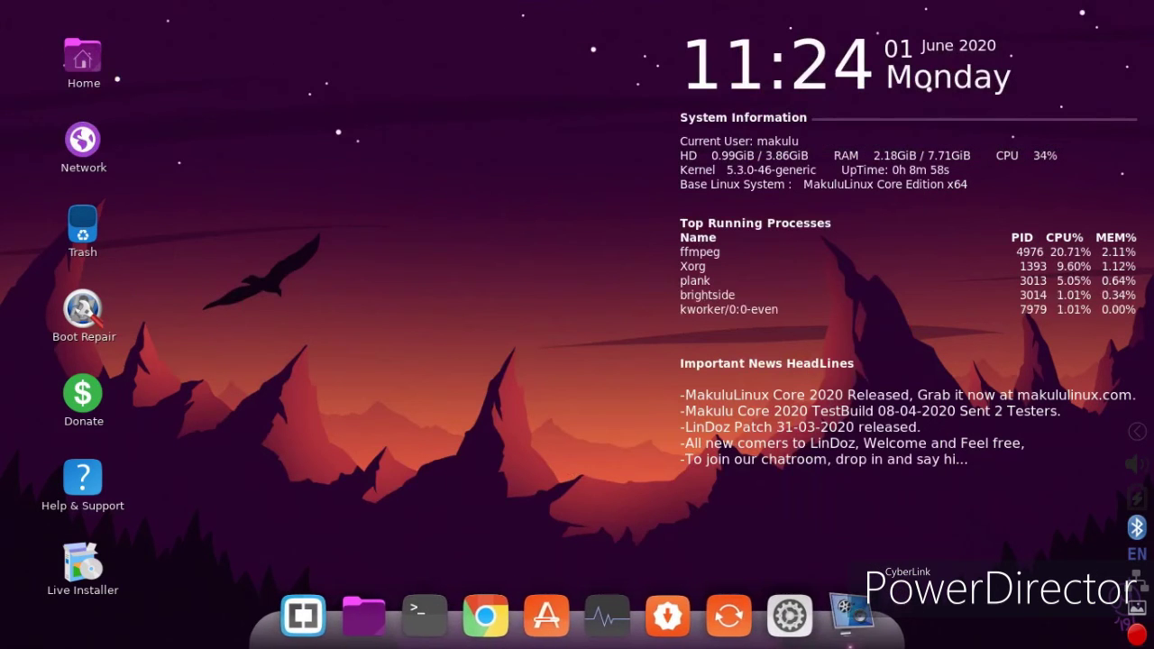
Step: Launch Chess from the Games category of the ring menu
click(303, 617)
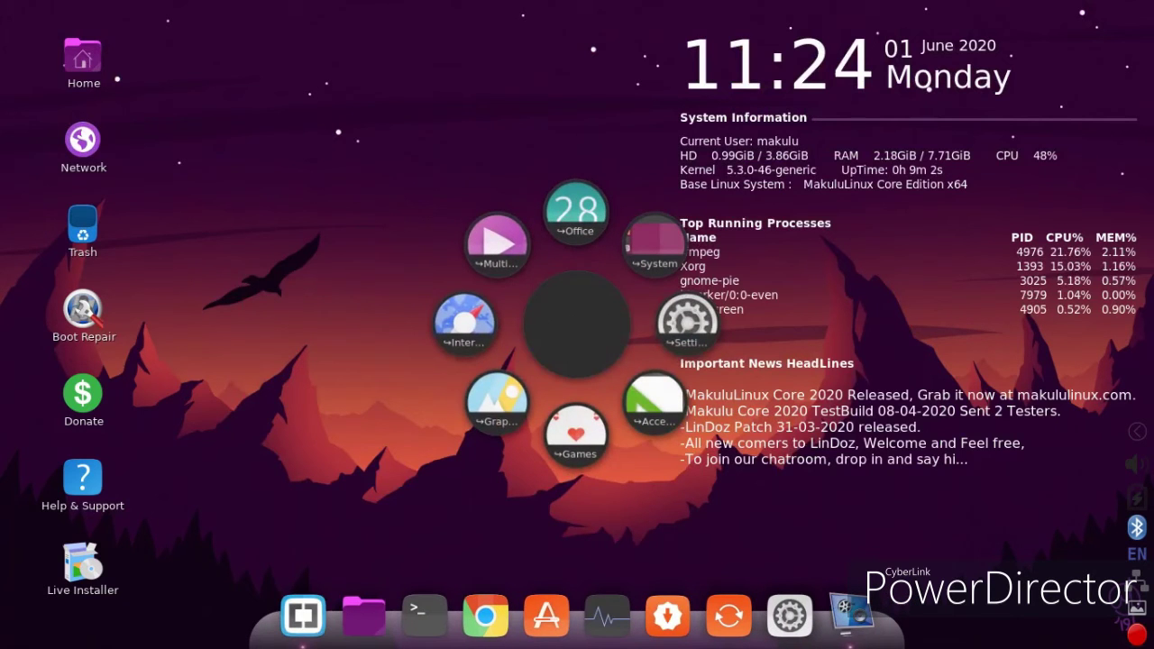
key(Return)
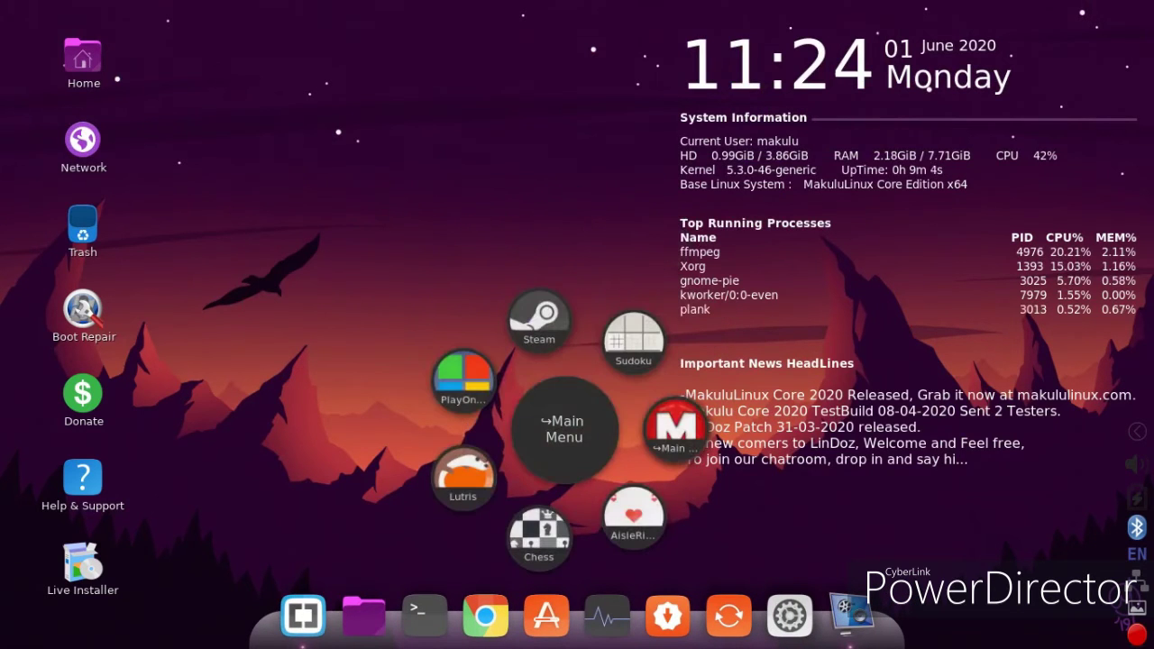
key(Return)
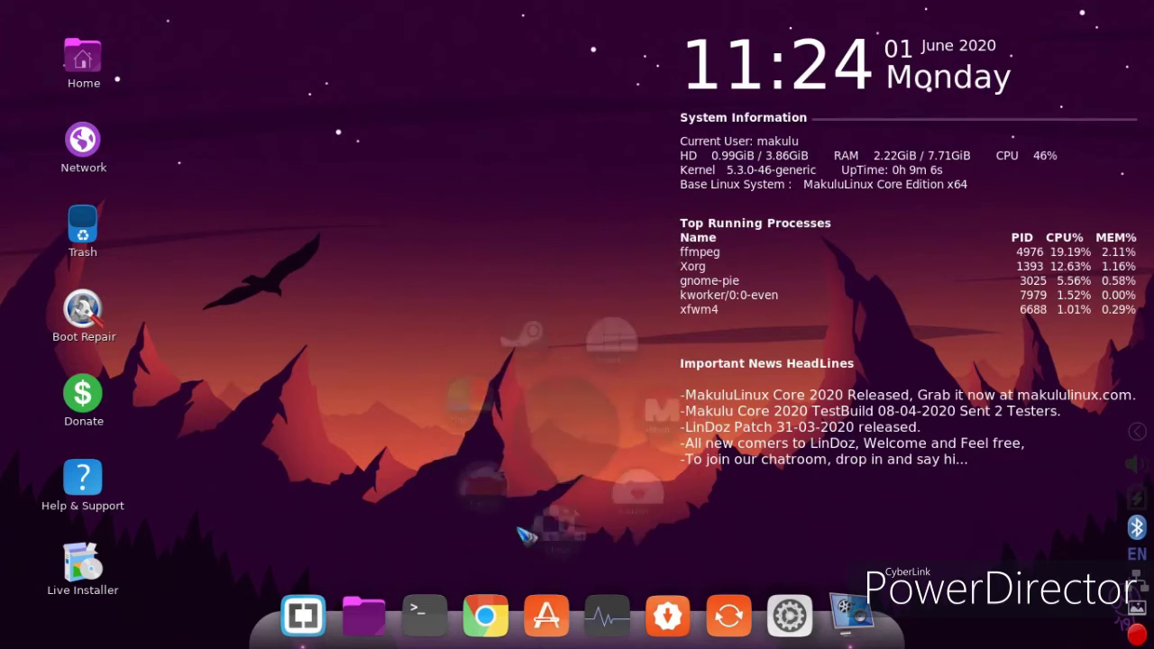
Step: Play the white pawn from a2 to a4 and the white knight from b1 to c3, and close the chess game
click(415, 447)
click(419, 368)
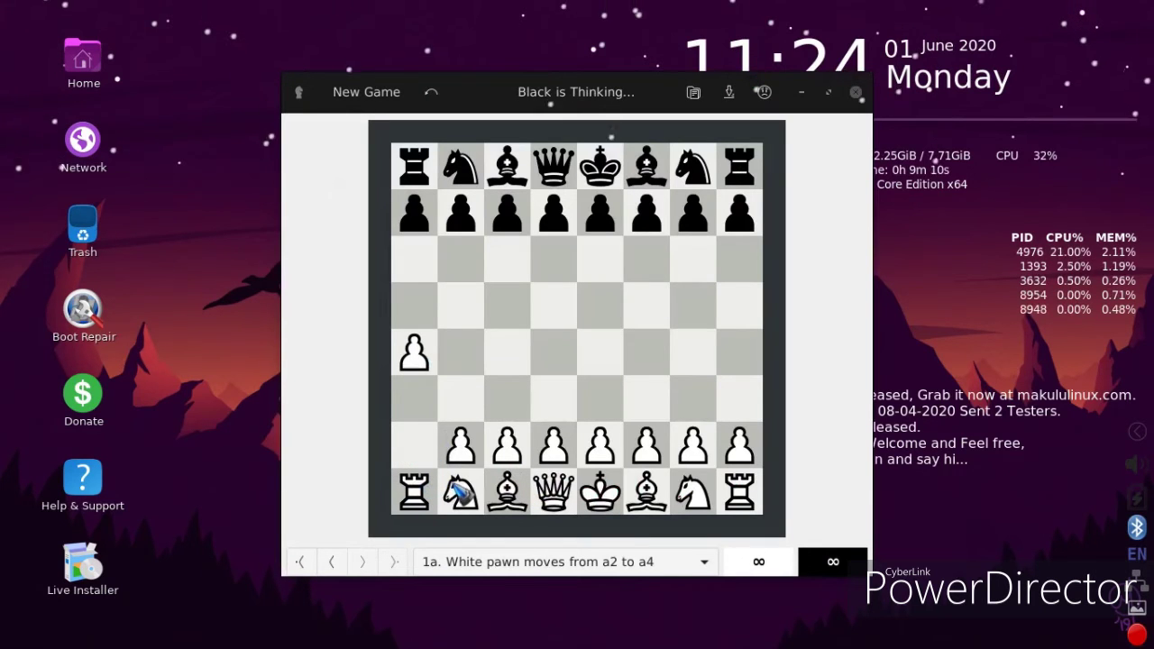
click(460, 494)
click(499, 408)
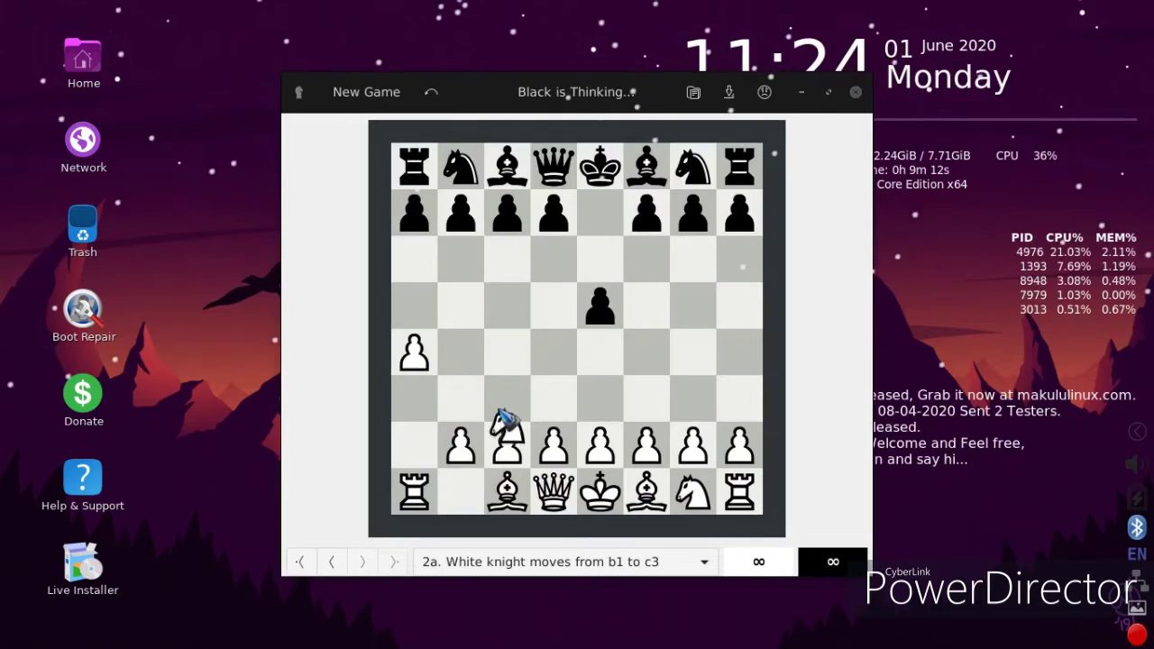
click(856, 92)
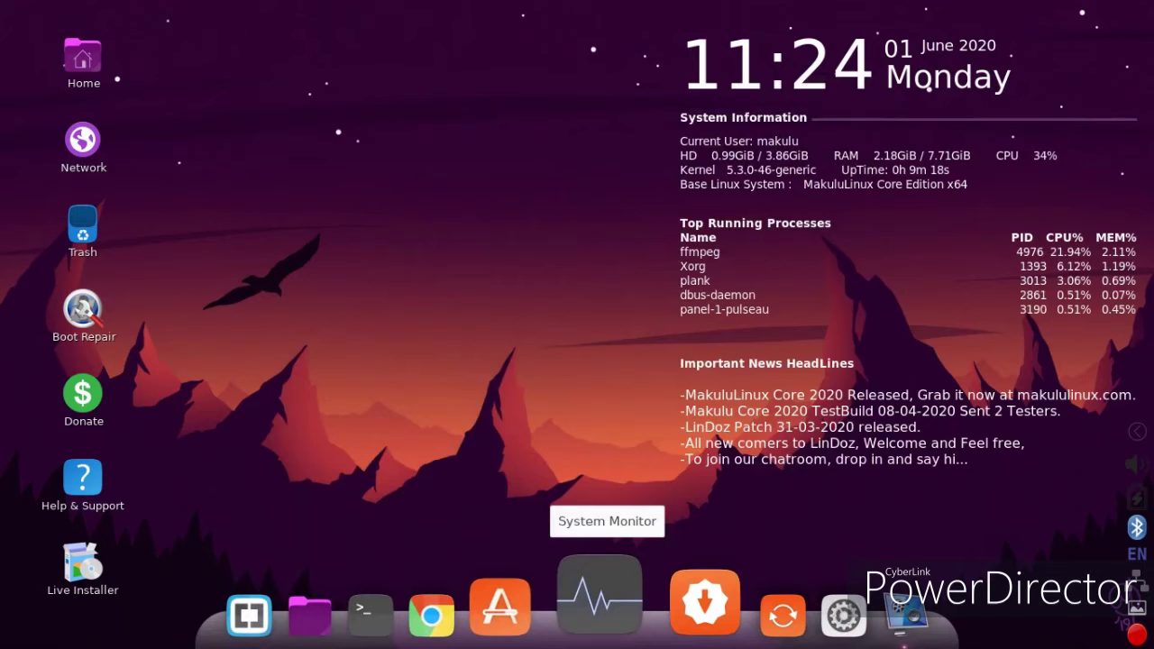
Step: Open the System Monitor to examine the CPU, memory and network graphs, reposition its window and close it
click(623, 616)
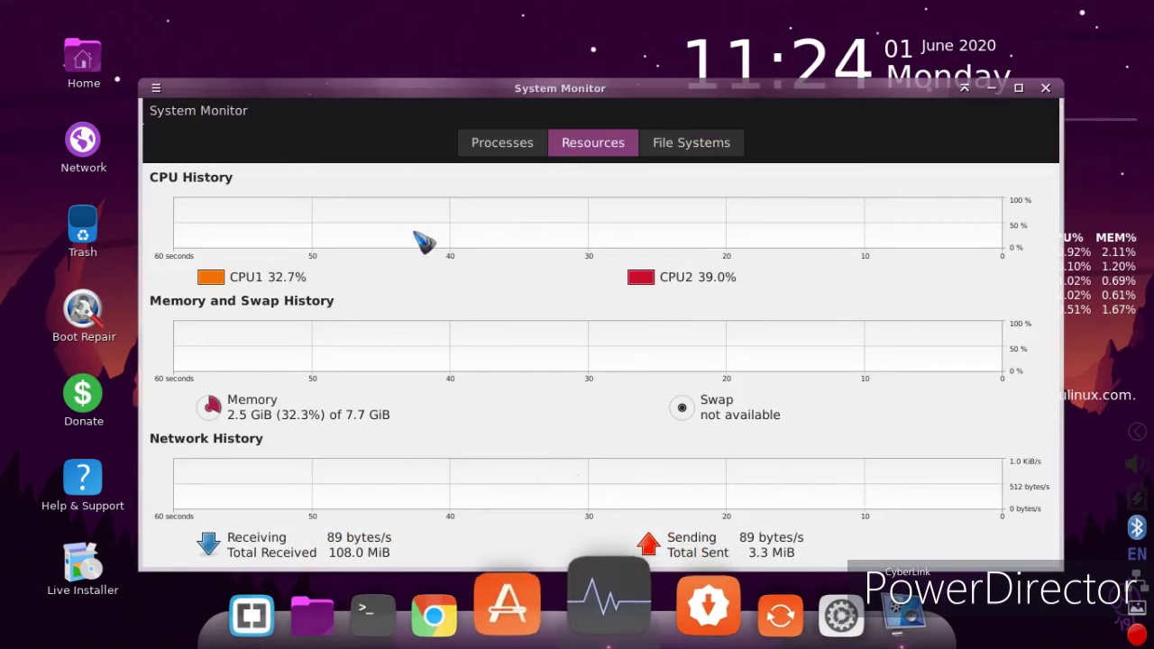
drag(367, 107, 345, 75)
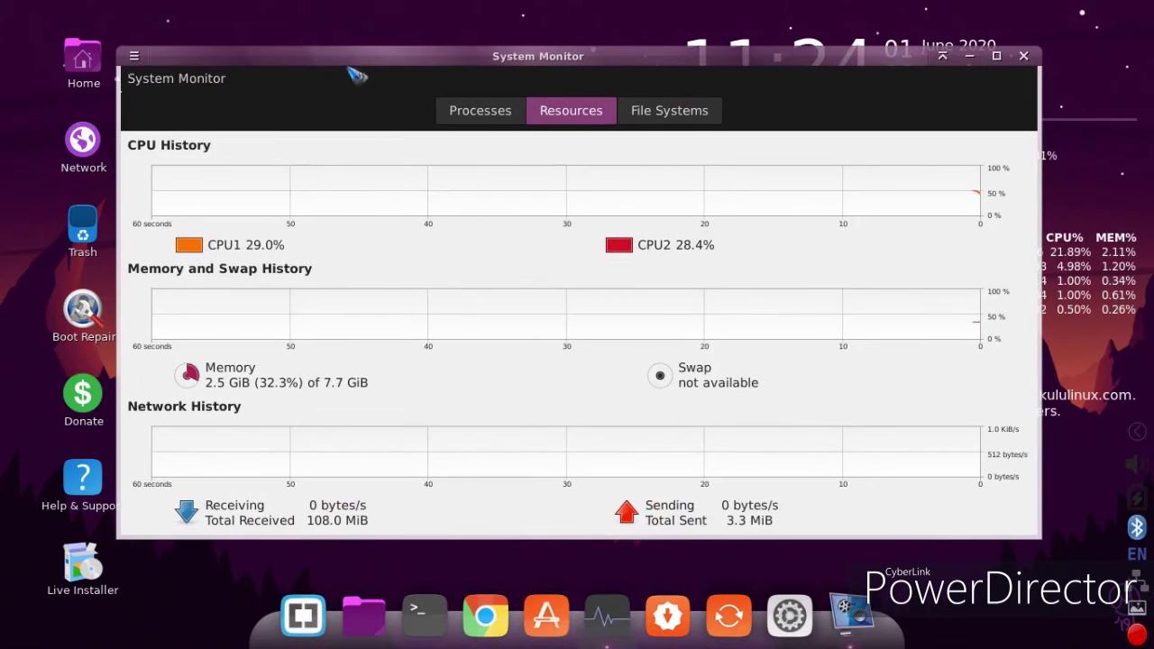
click(1026, 57)
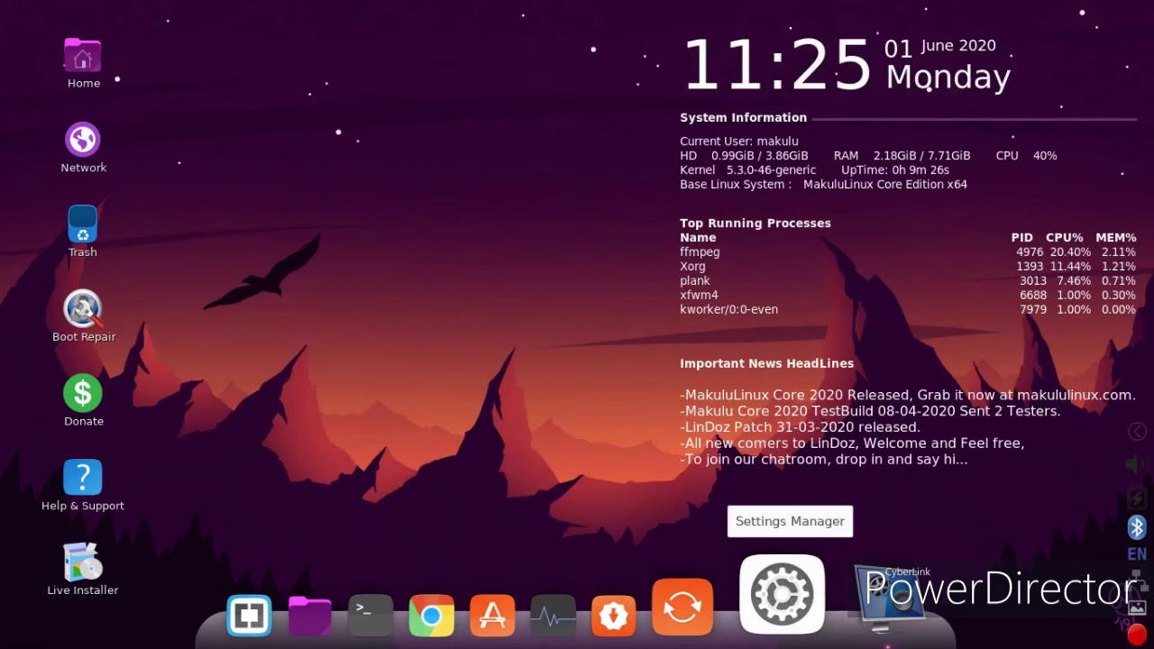
Step: Reopen Settings, view the Window Manager Tweaks cycling options and return to the overview of all settings
click(782, 595)
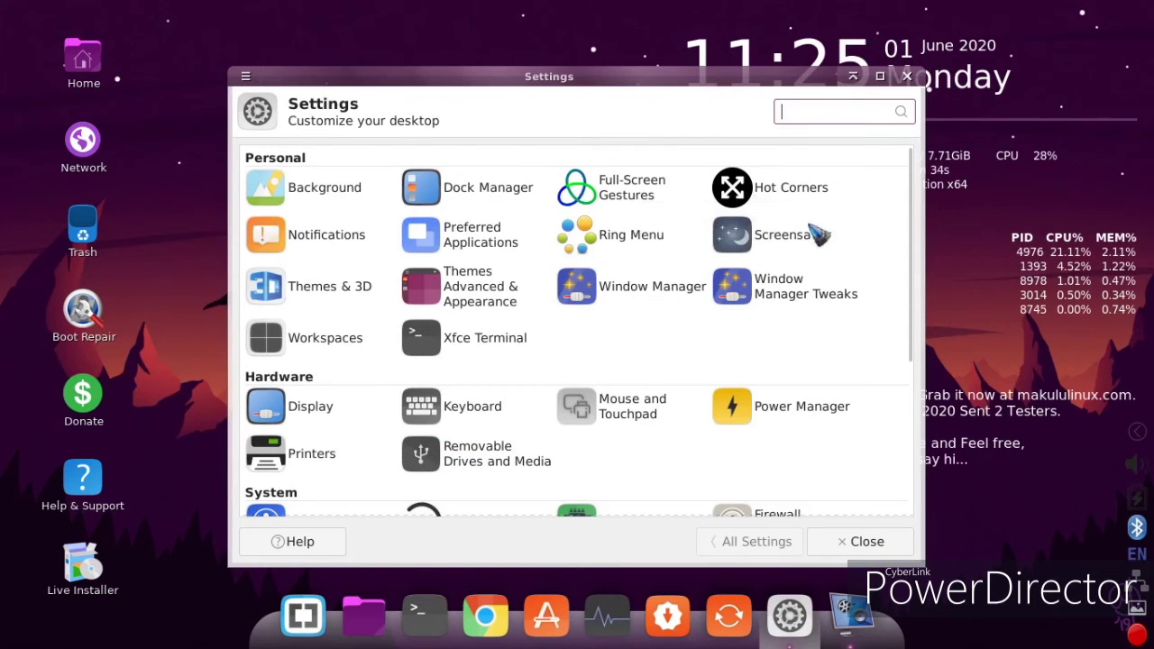
click(802, 305)
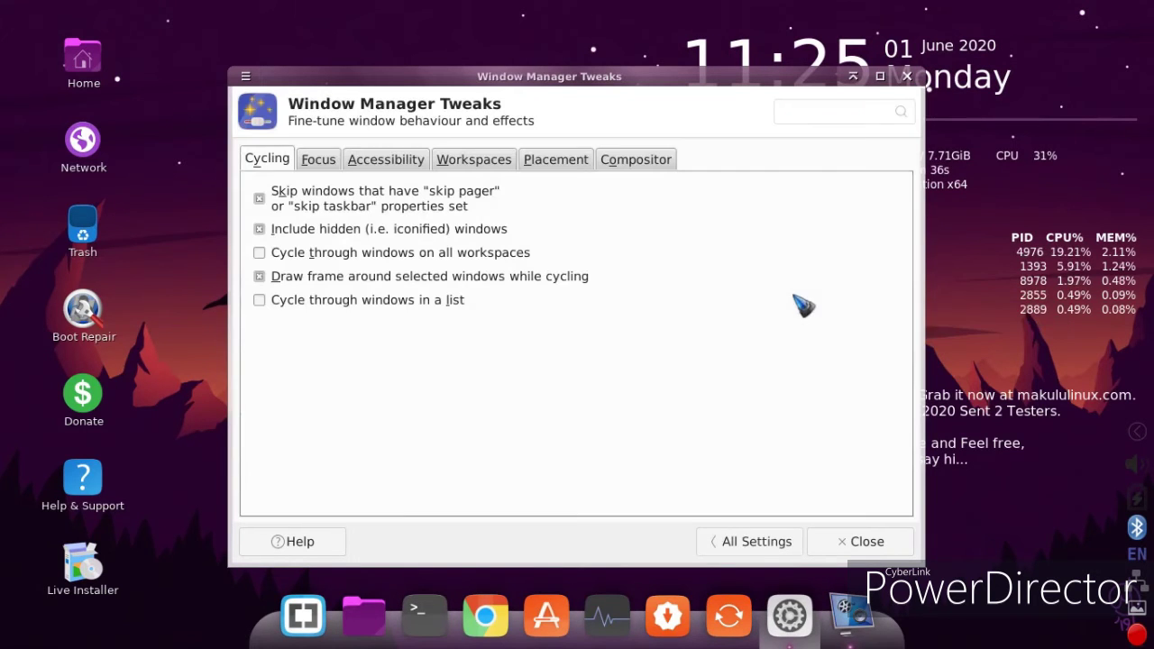
click(753, 541)
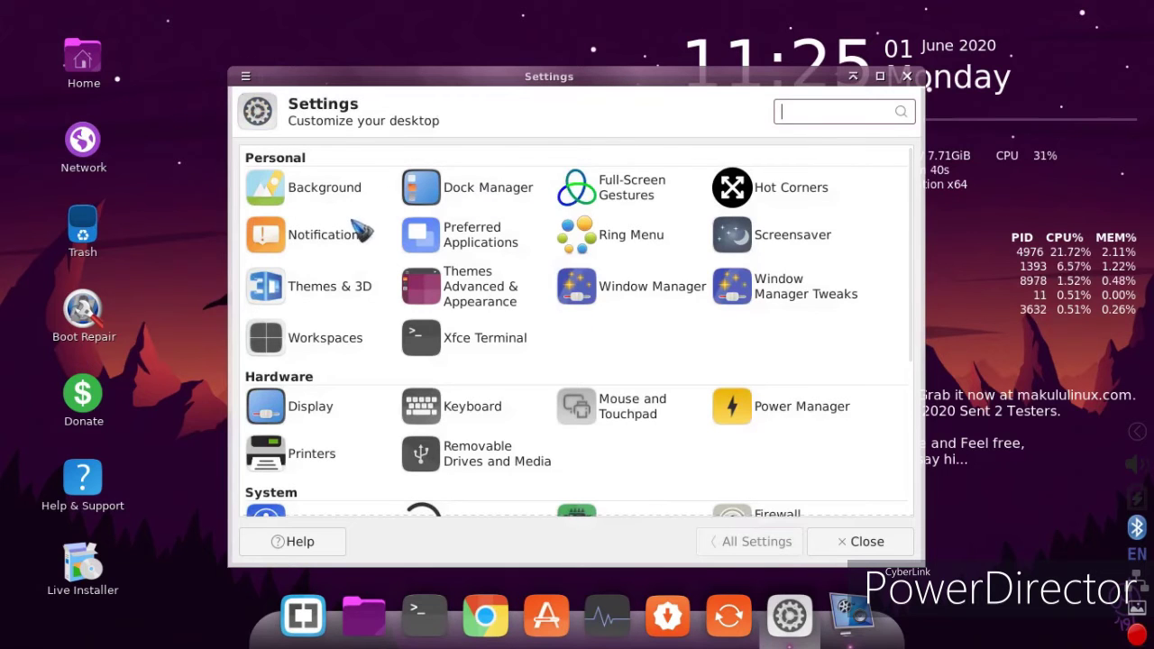
Step: Open the LightDM GTK+ Greeter settings, dismiss the authentication request, view the appearance options and return to all settings
scroll(341, 339, down, 3)
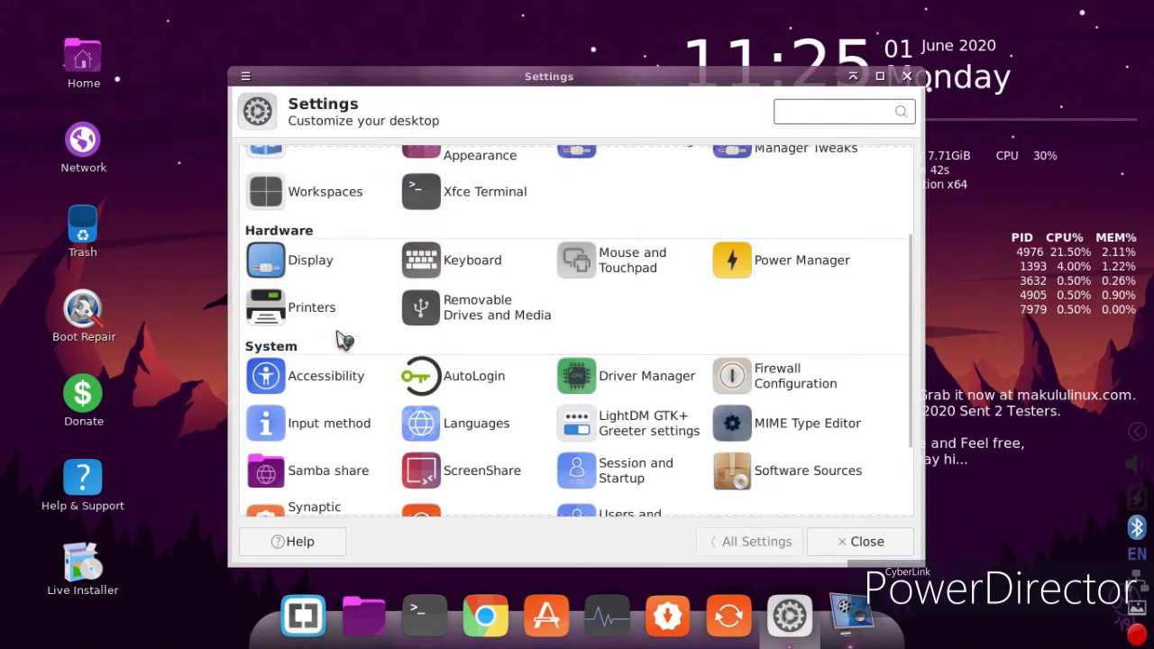
scroll(523, 281, down, 1)
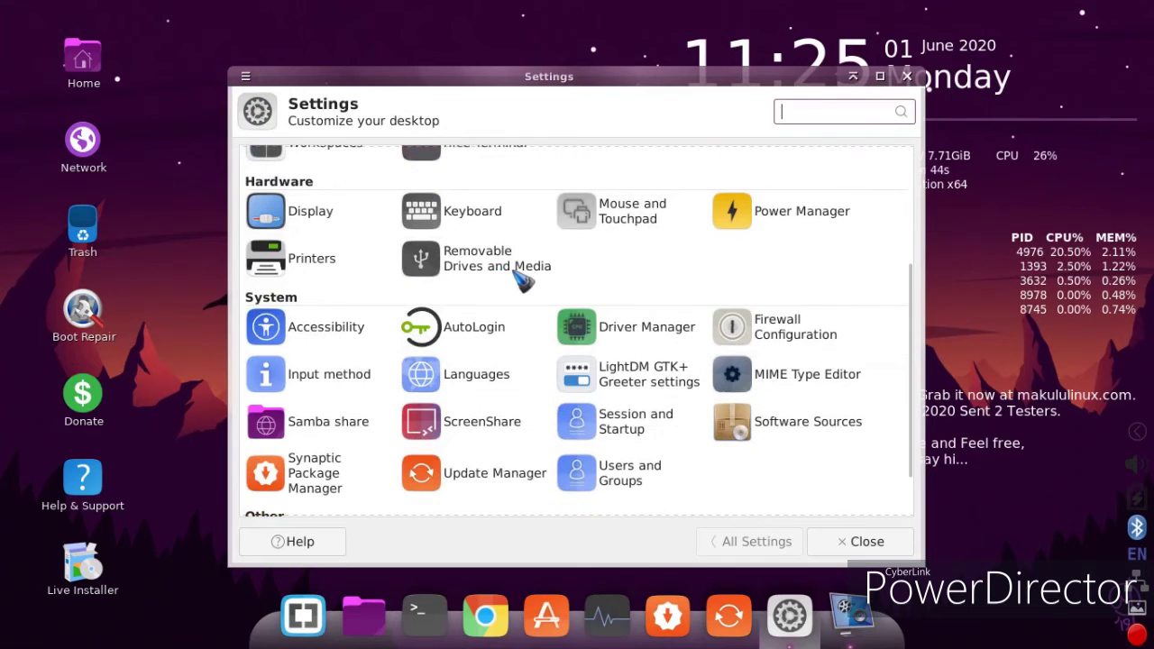
click(606, 386)
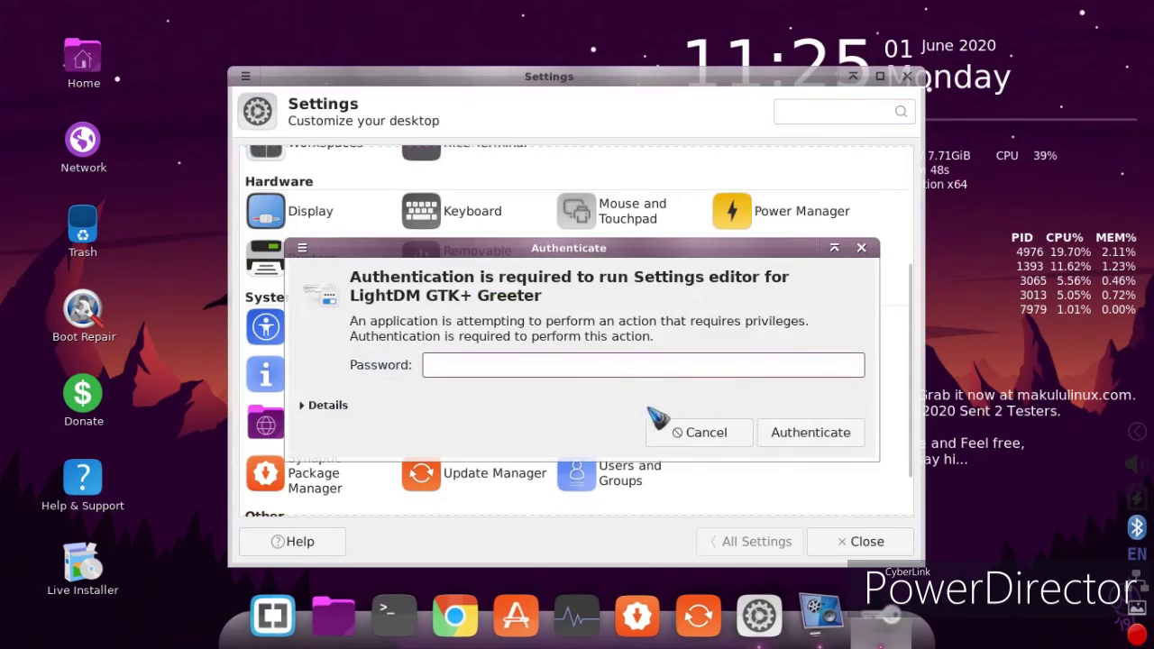
click(712, 433)
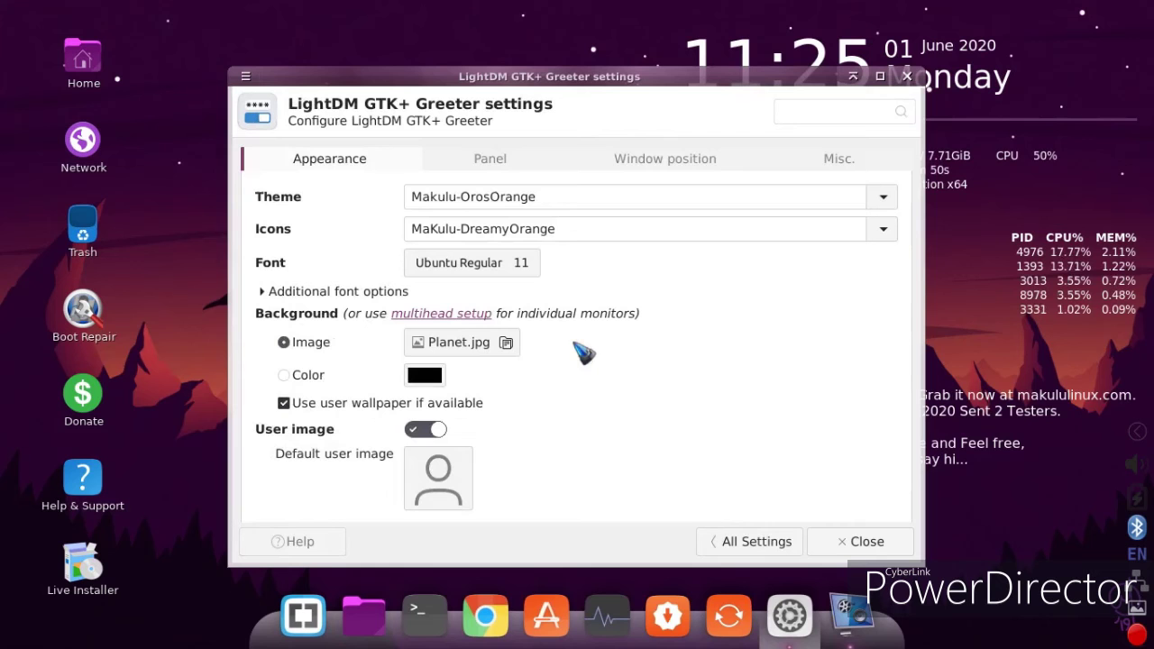
click(750, 541)
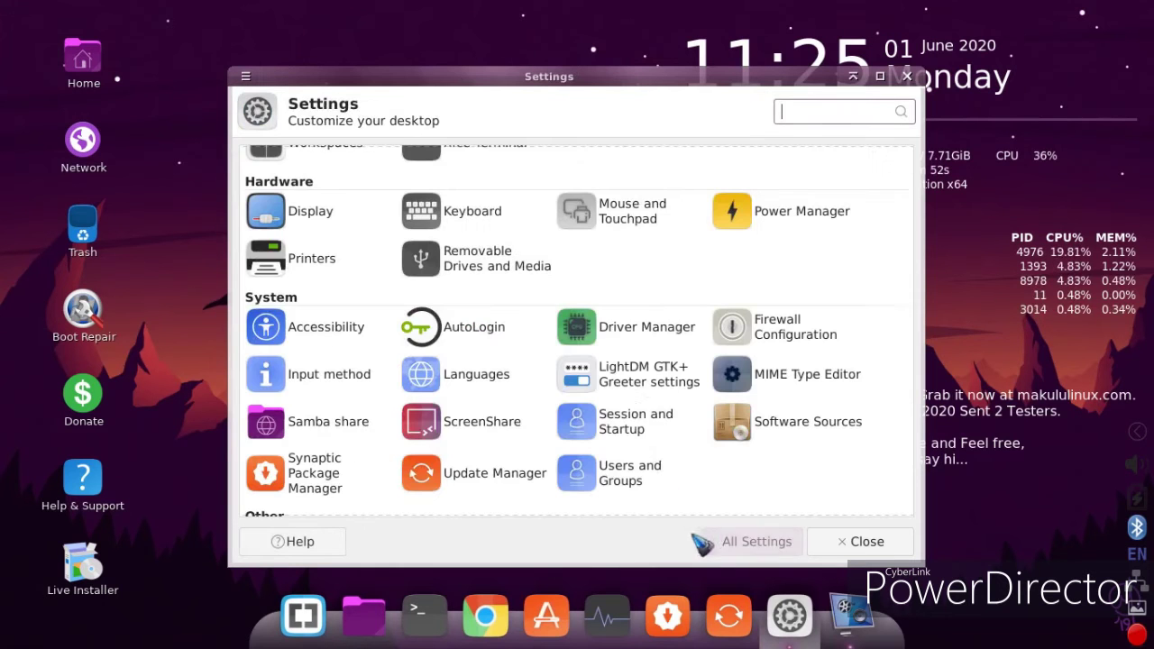
Step: Look through the remaining settings categories, open the Full-Screen Gestures manager to read its description and close it
scroll(688, 373, down, 1)
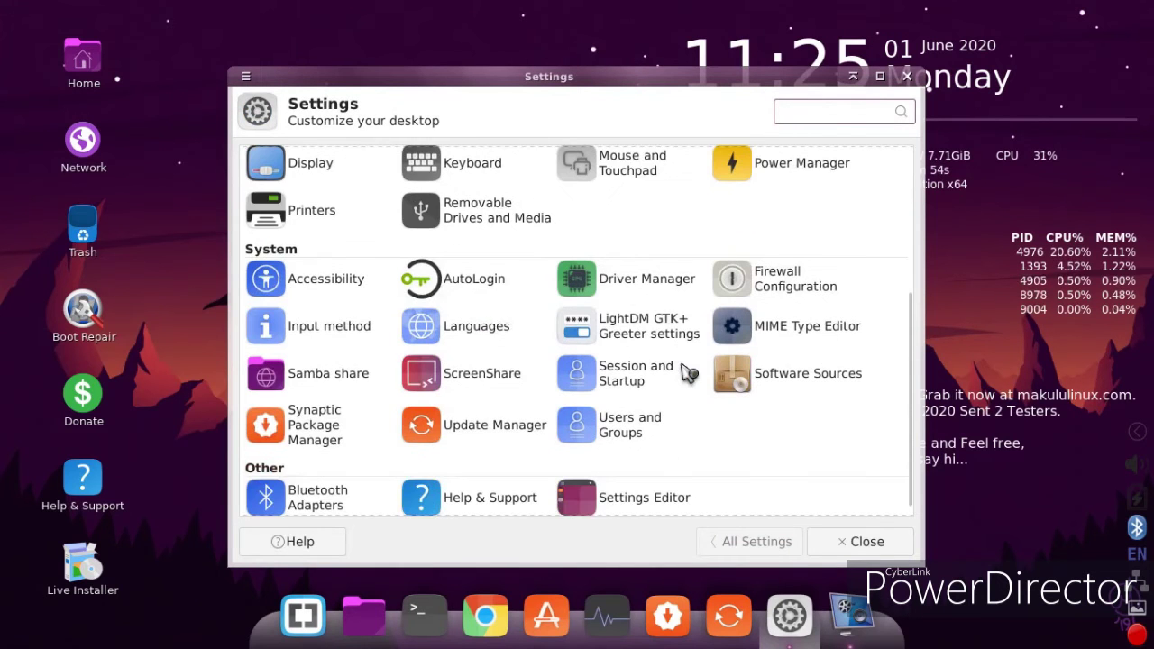
scroll(687, 373, down, 1)
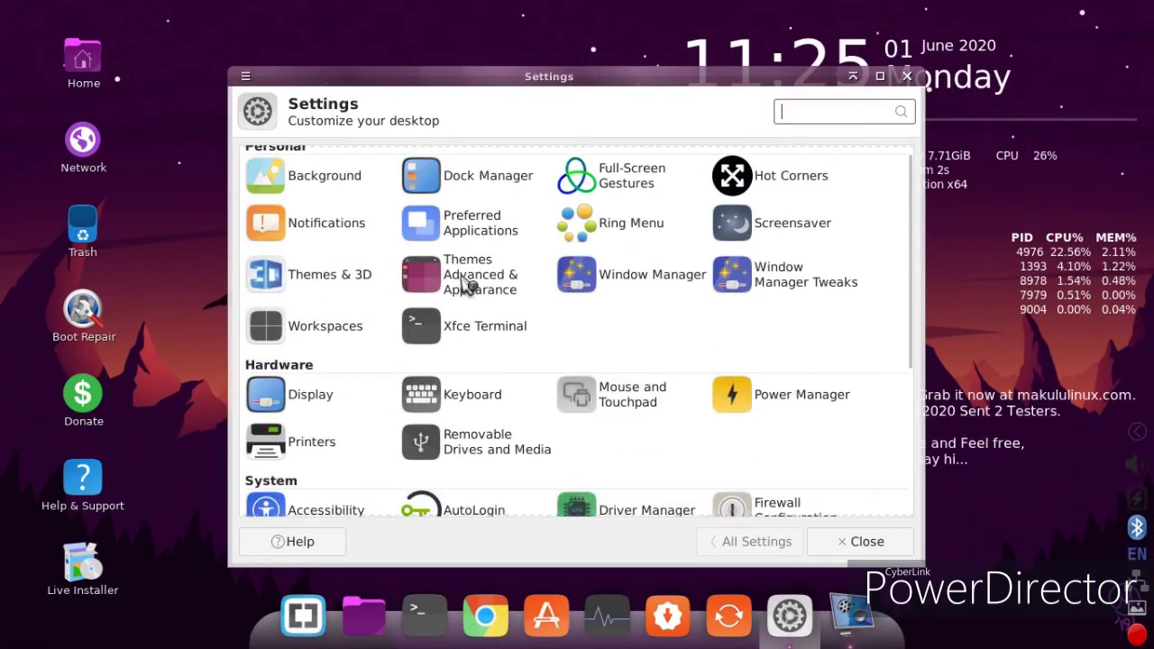
click(585, 172)
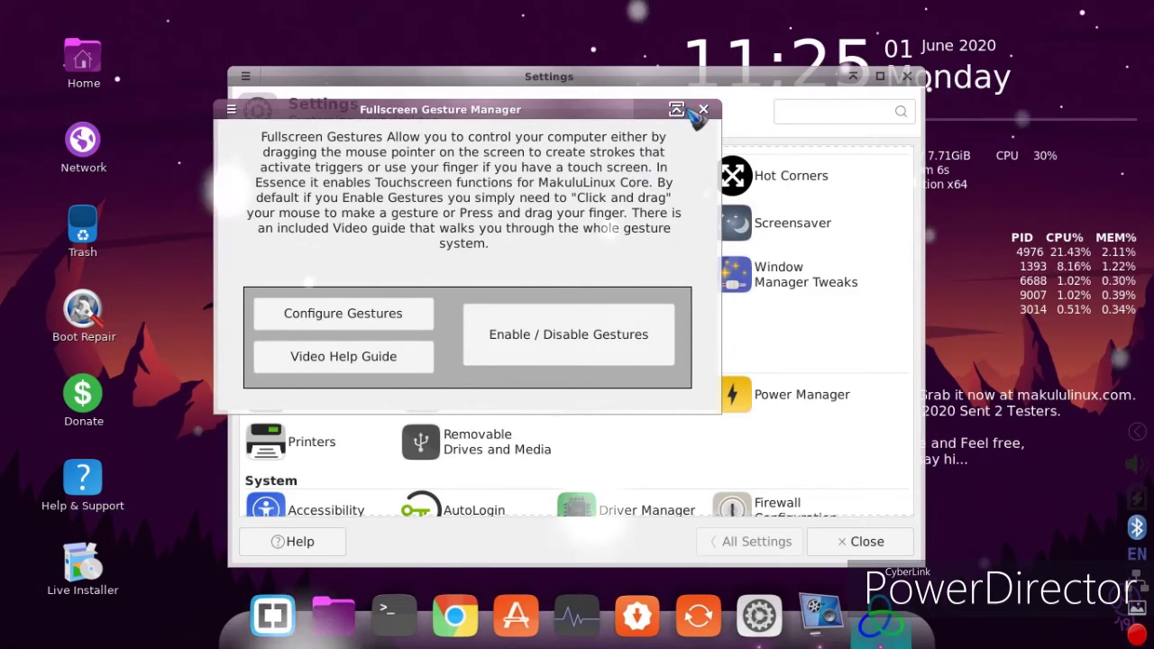
key(alt+F4)
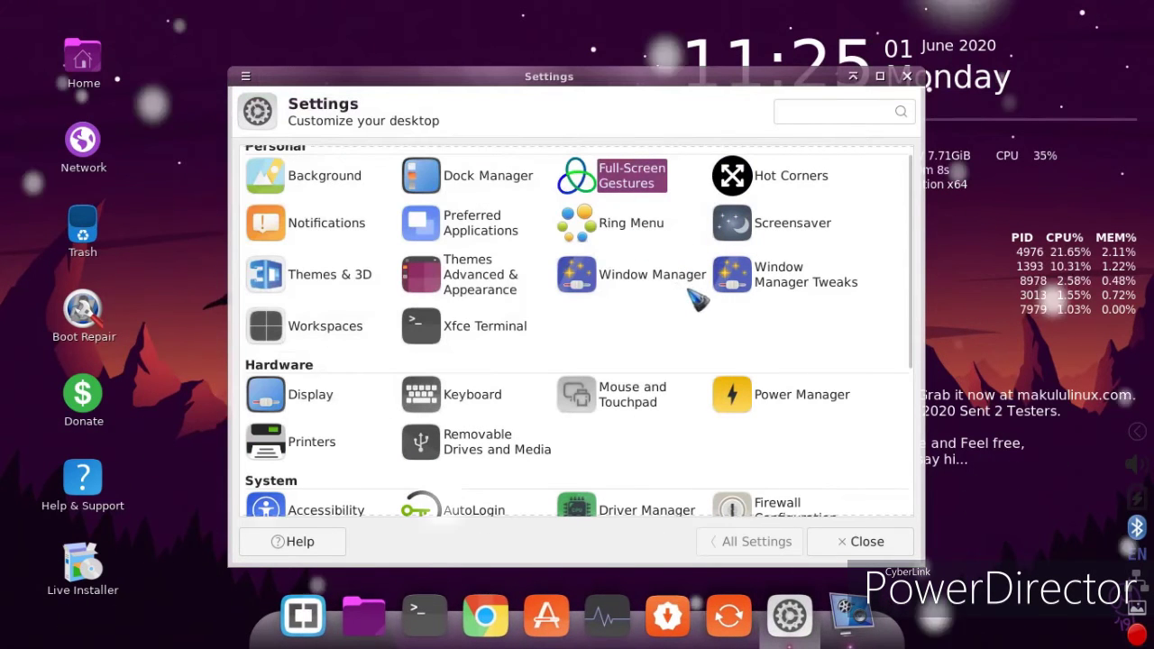
Step: View the focus options of Window Manager Tweaks and return to the overview of all settings
click(735, 287)
click(326, 160)
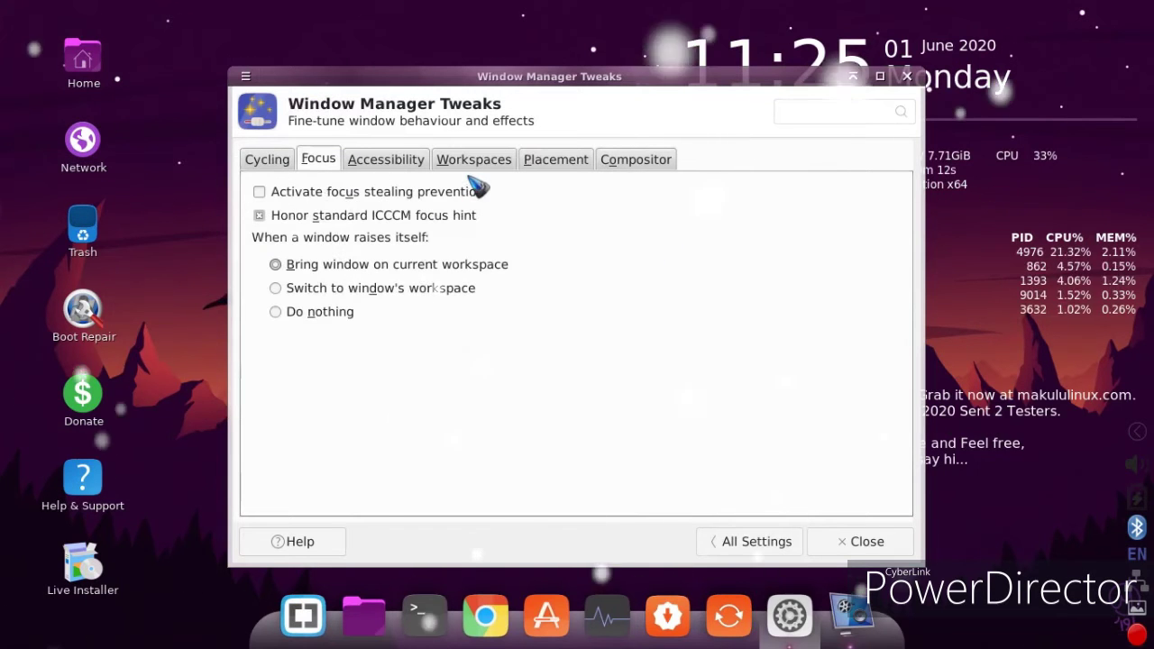
click(707, 538)
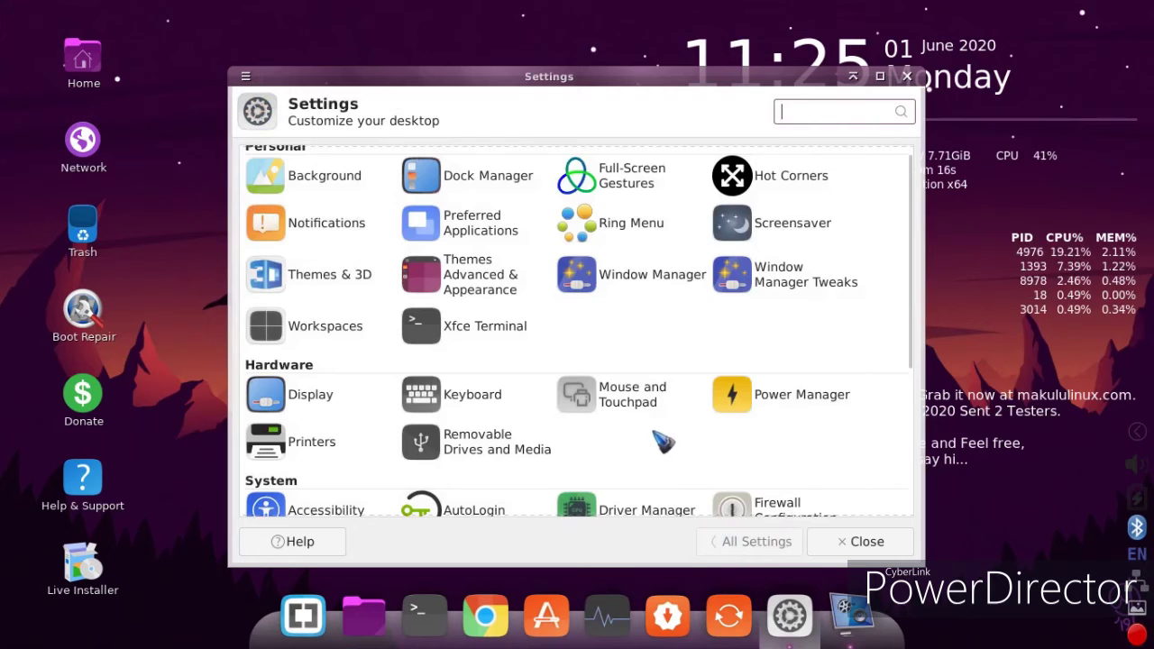
Step: Show the icon themes in Themes Advanced & Appearance and move the window aside to make room on the desktop
click(482, 282)
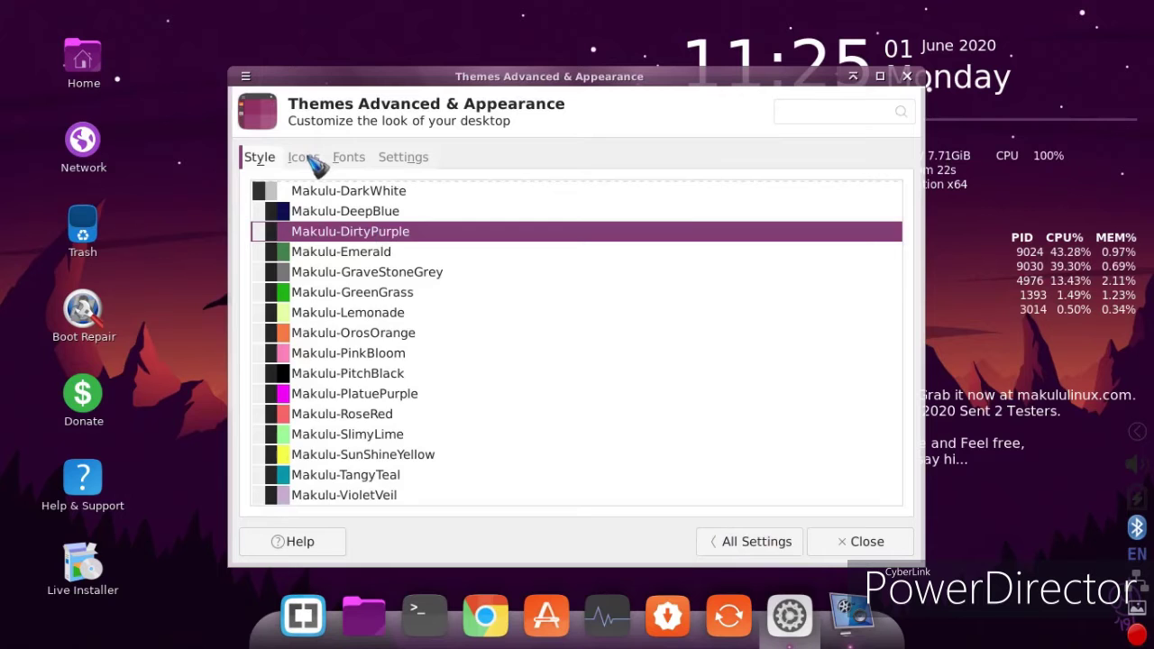
click(304, 158)
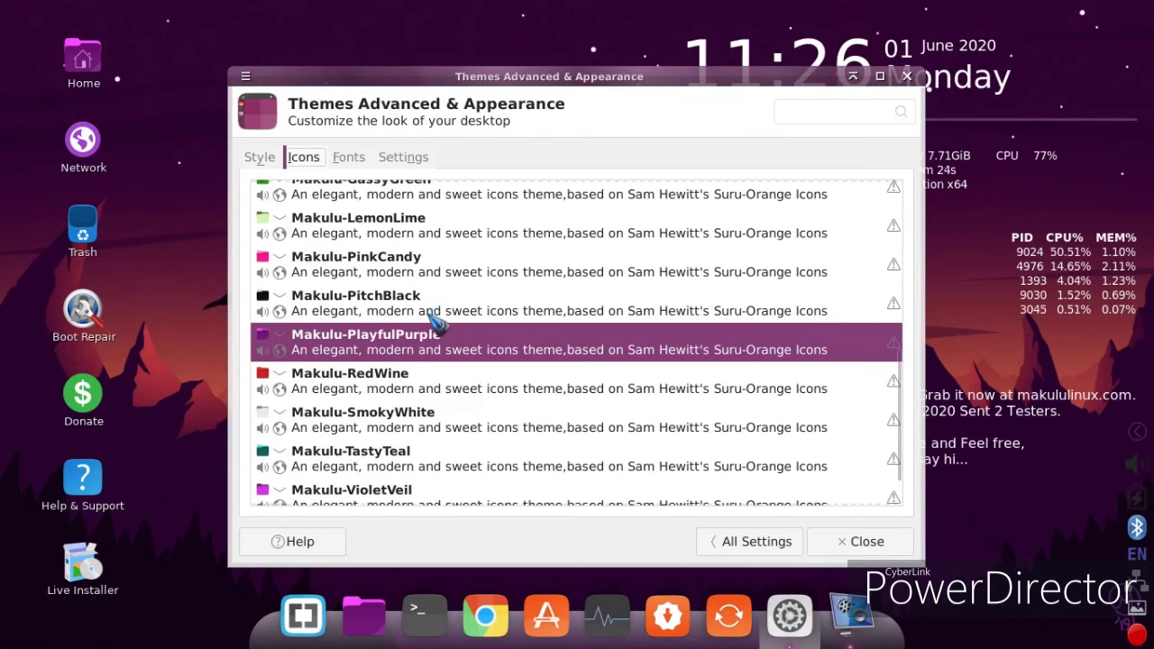
drag(488, 91, 586, 61)
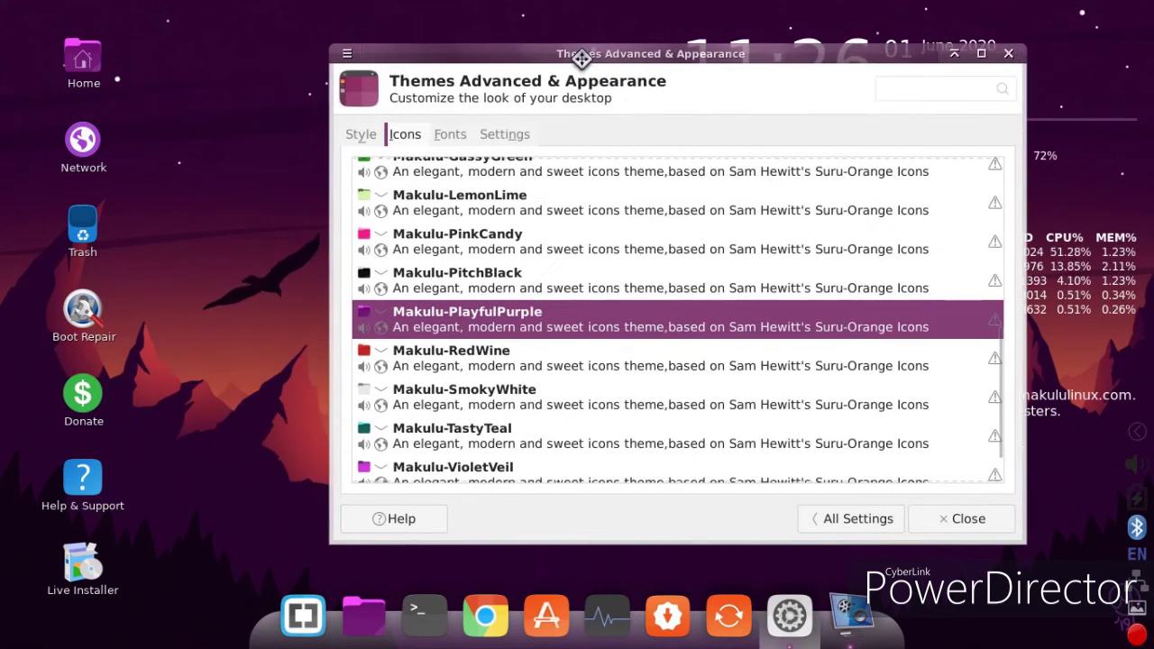
Step: Add the We10X-red folder from the Downloads folder to the icon theme list and close the file manager
double_click(83, 59)
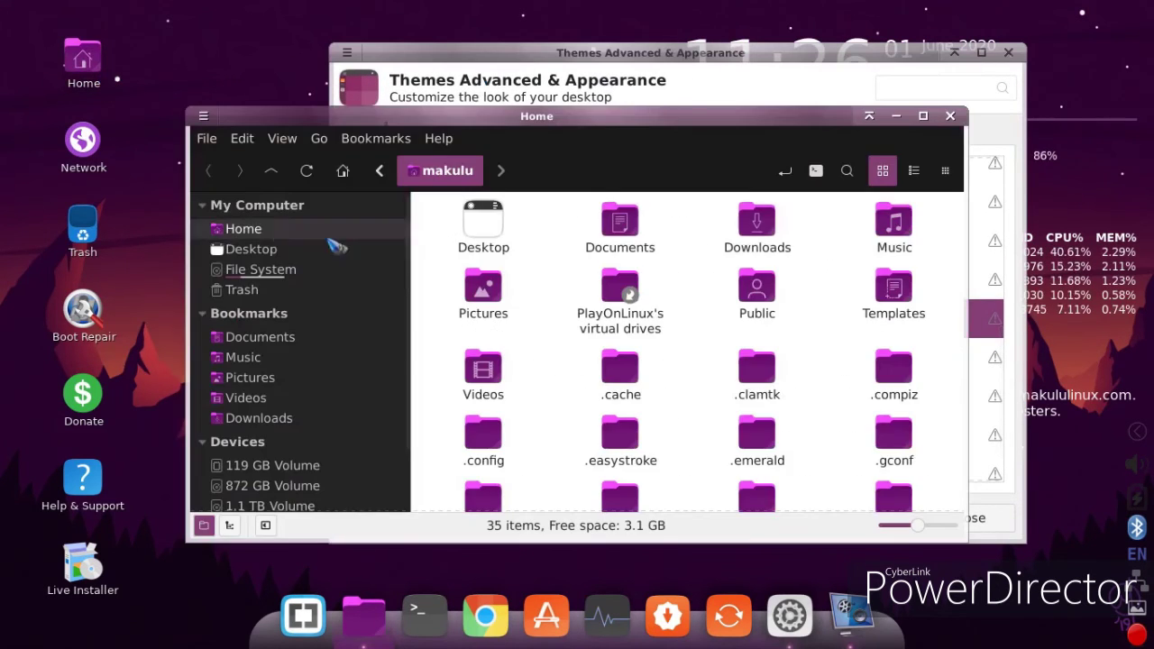
scroll(648, 332, down, 1)
scroll(648, 332, up, 1)
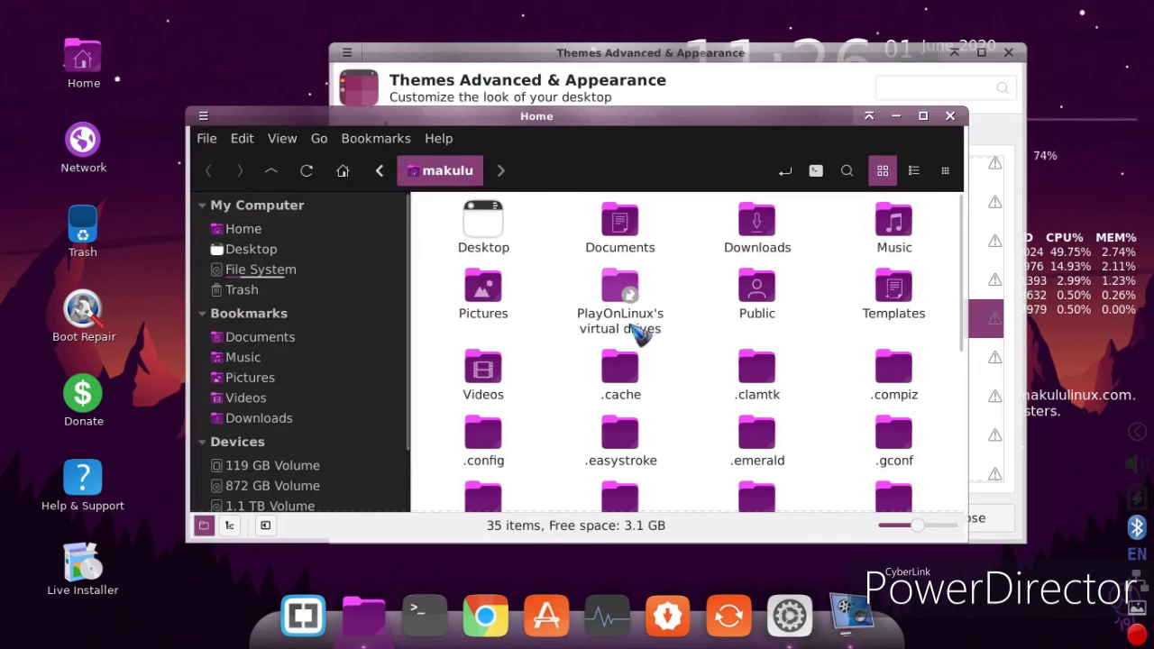
double_click(760, 231)
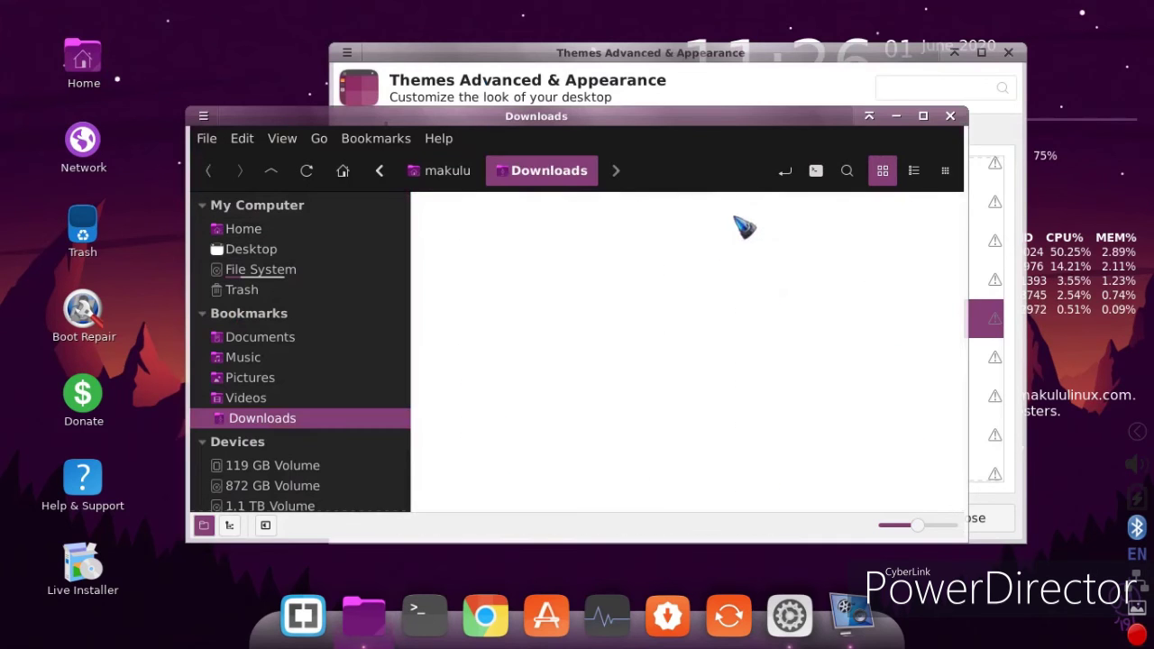
drag(658, 118, 492, 198)
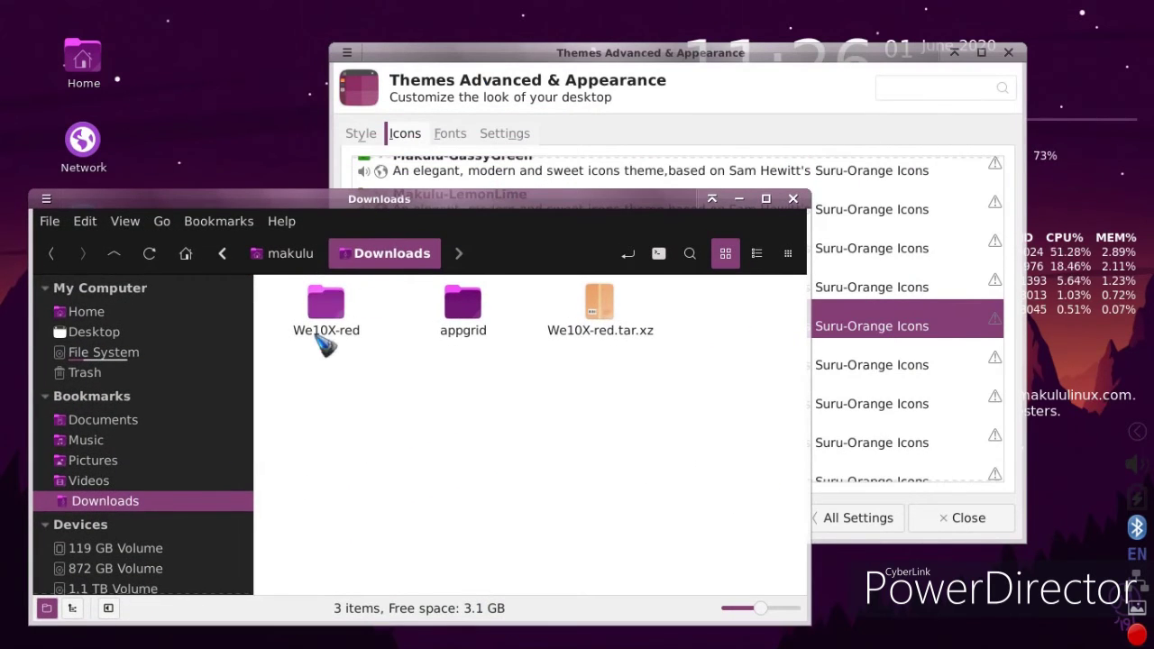
drag(342, 311, 905, 307)
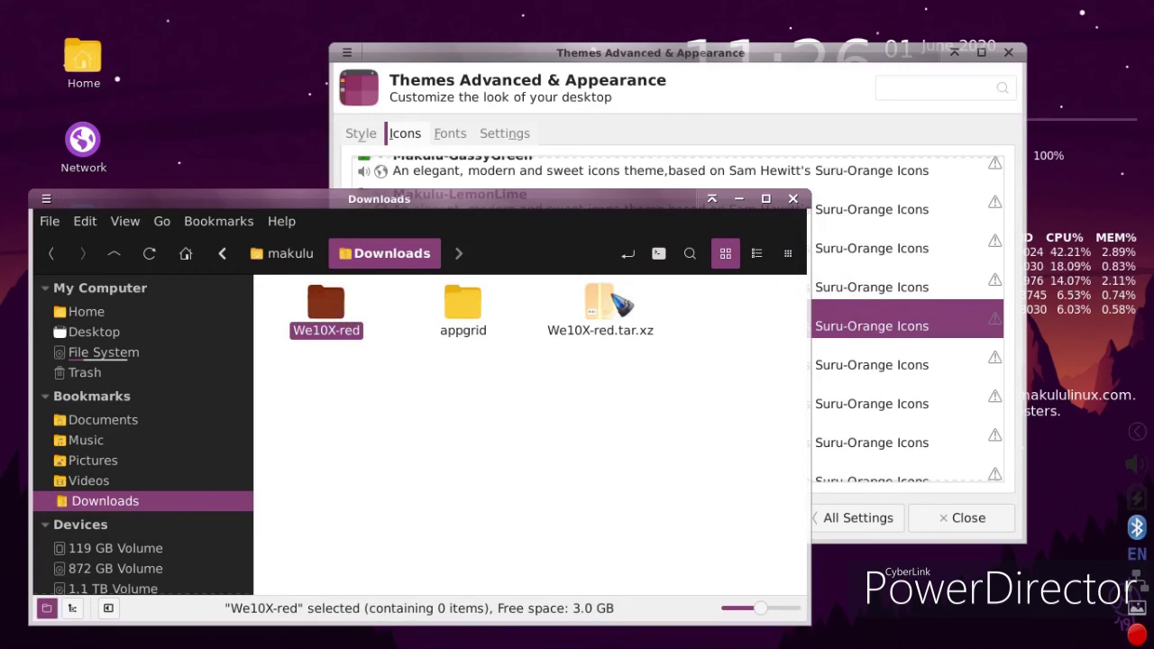
click(794, 198)
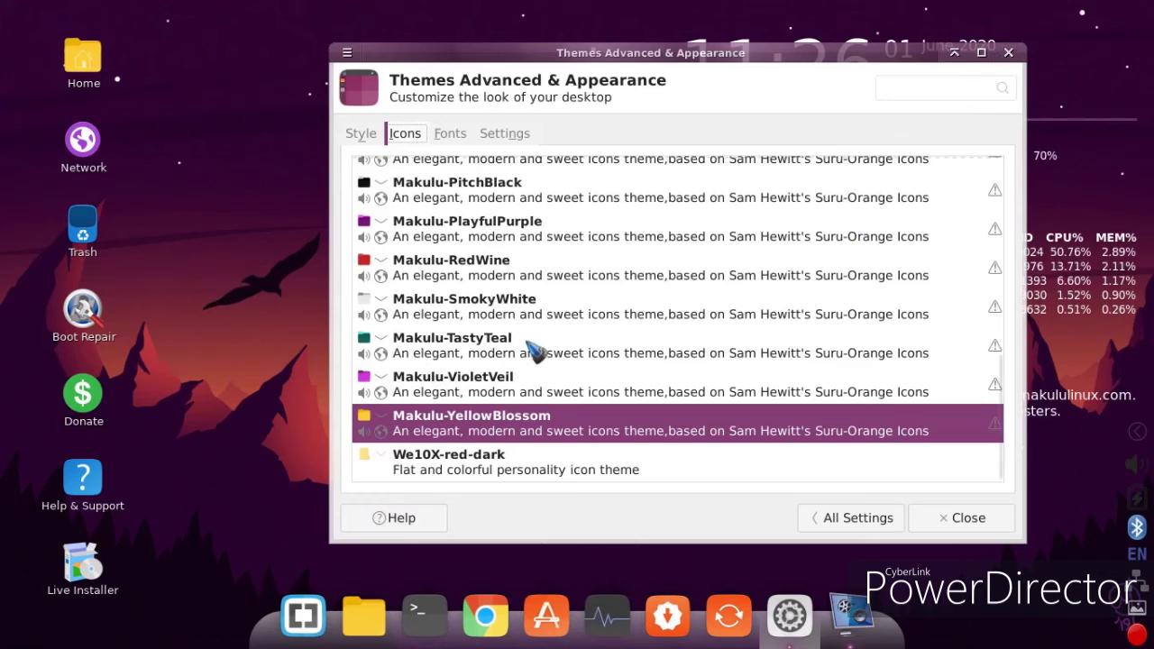
Step: Try the We10X-red-dark and Makulu-YellowBlossom icon themes and apply Makulu-VioletVeil
click(501, 468)
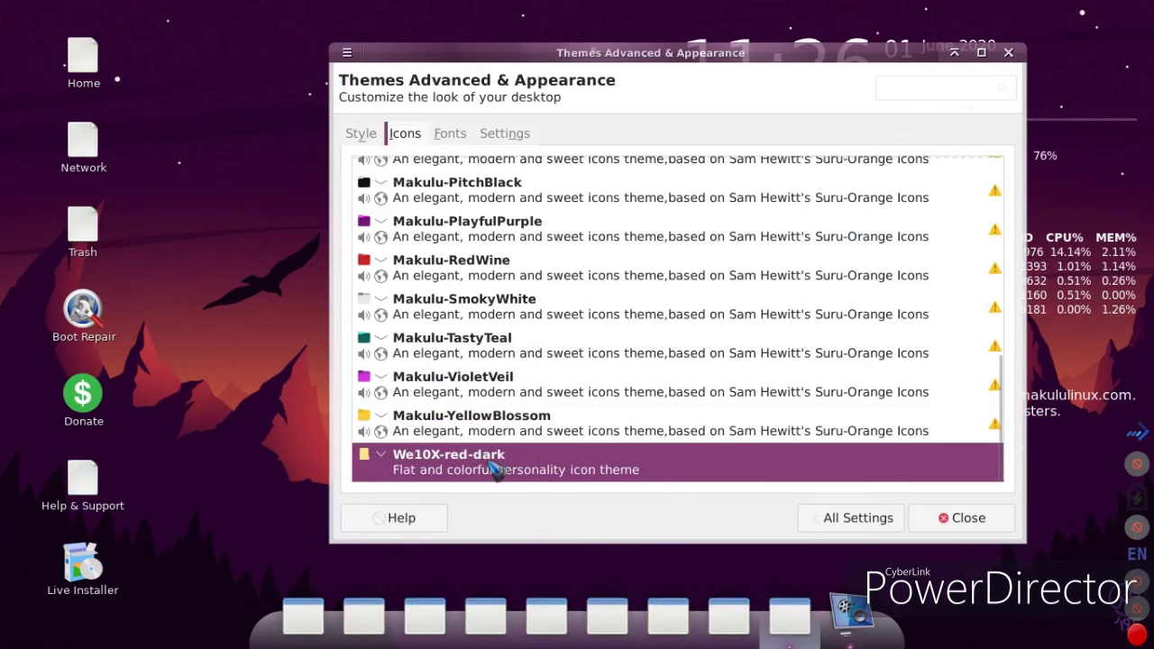
click(471, 429)
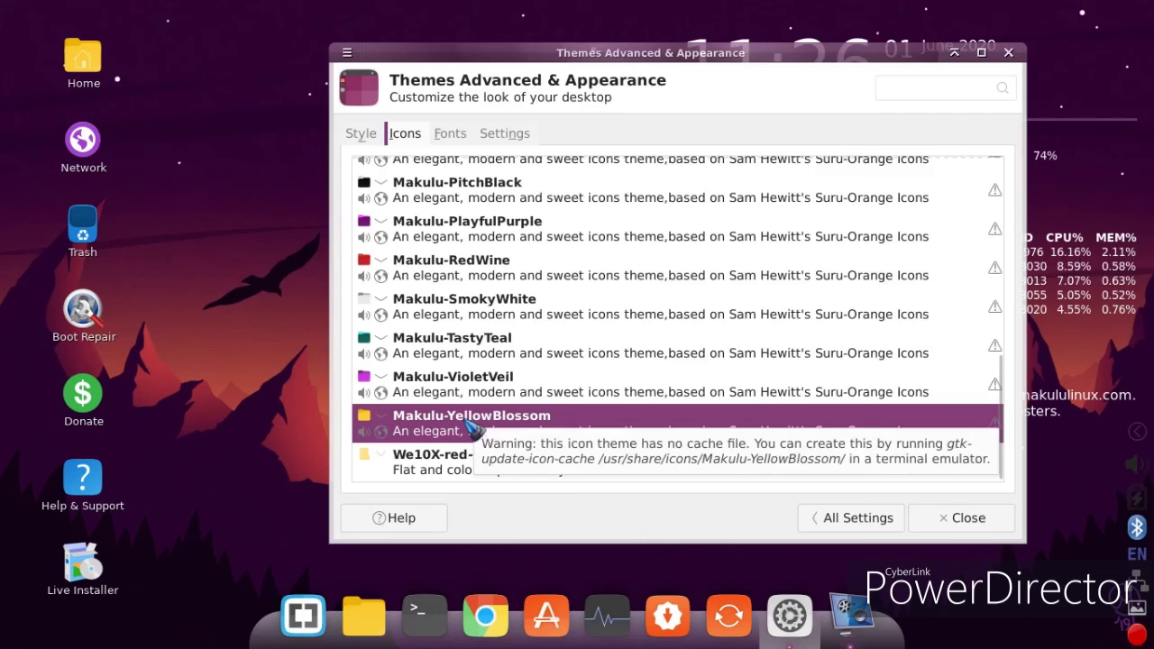
click(470, 390)
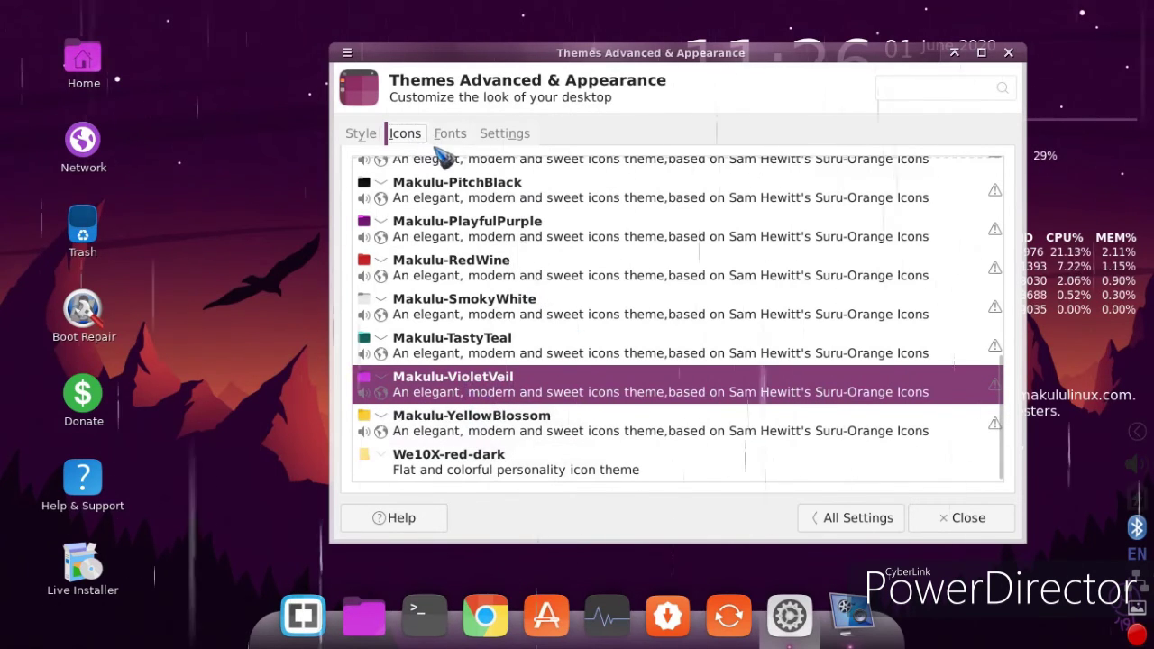
Step: View the toolbar, menu and window scaling options, close Themes Advanced & Appearance and select Help & Support on the desktop
click(491, 135)
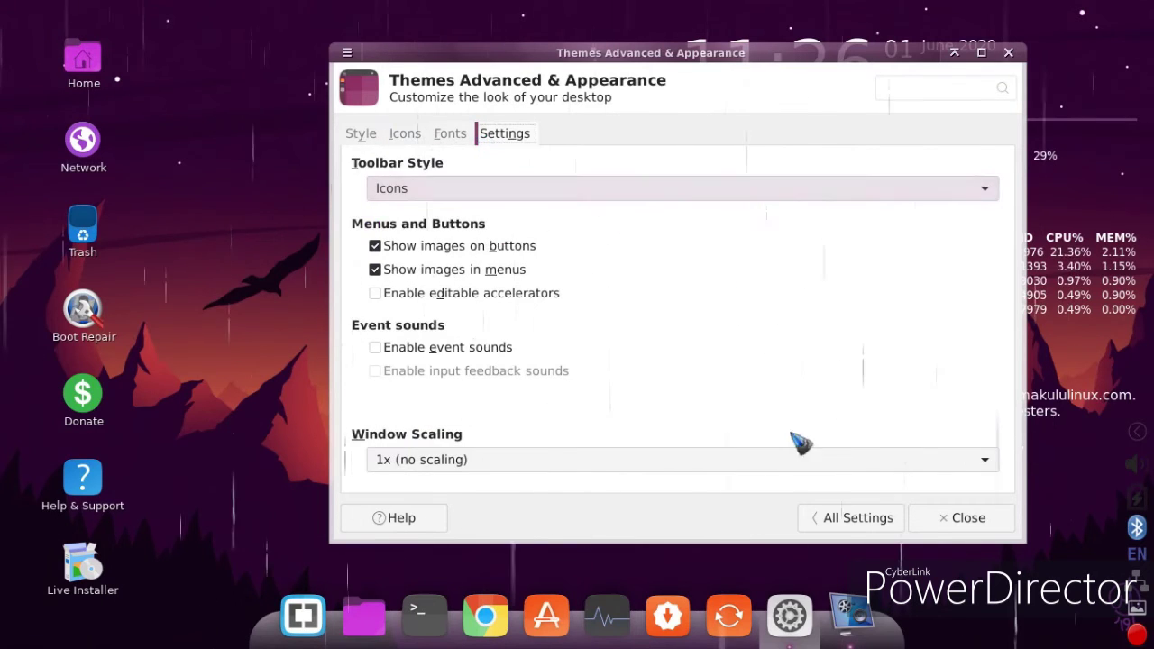
click(961, 518)
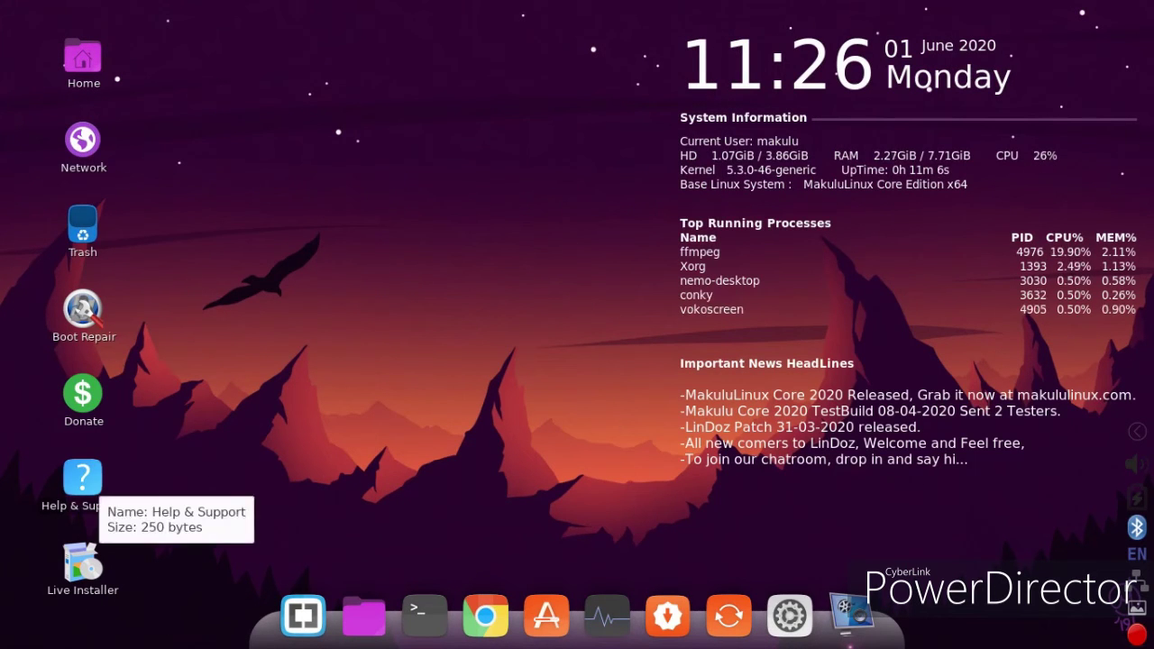
click(82, 478)
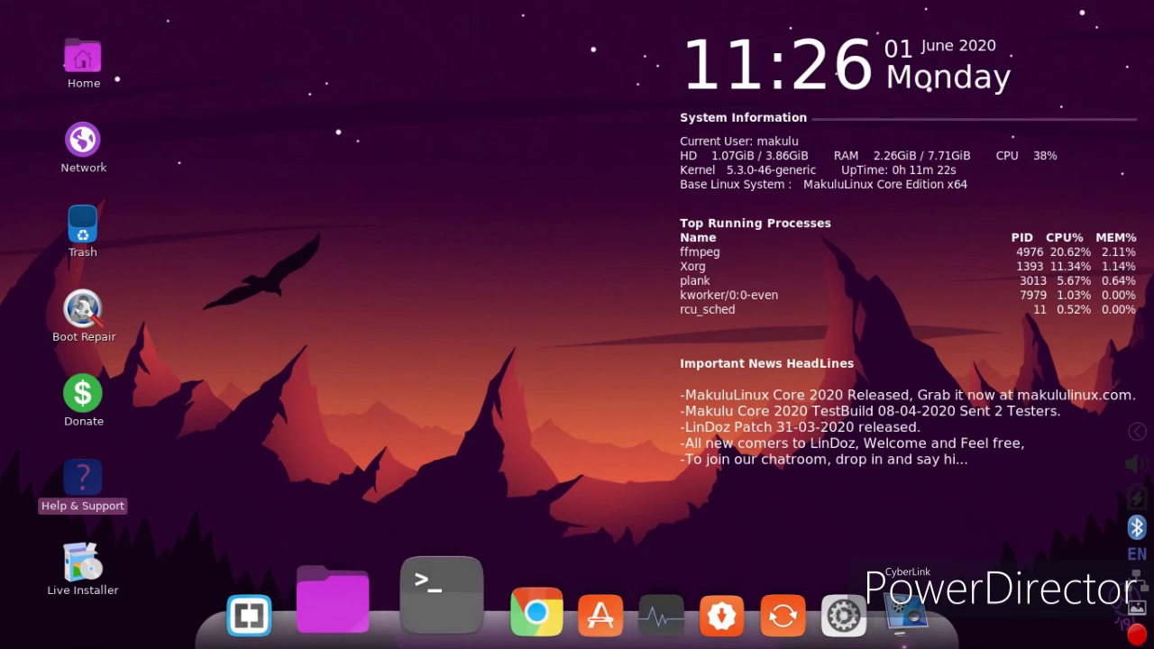
Step: Launch Catfish File Search from the ring menu's Accessories category, view its window and close it
click(306, 596)
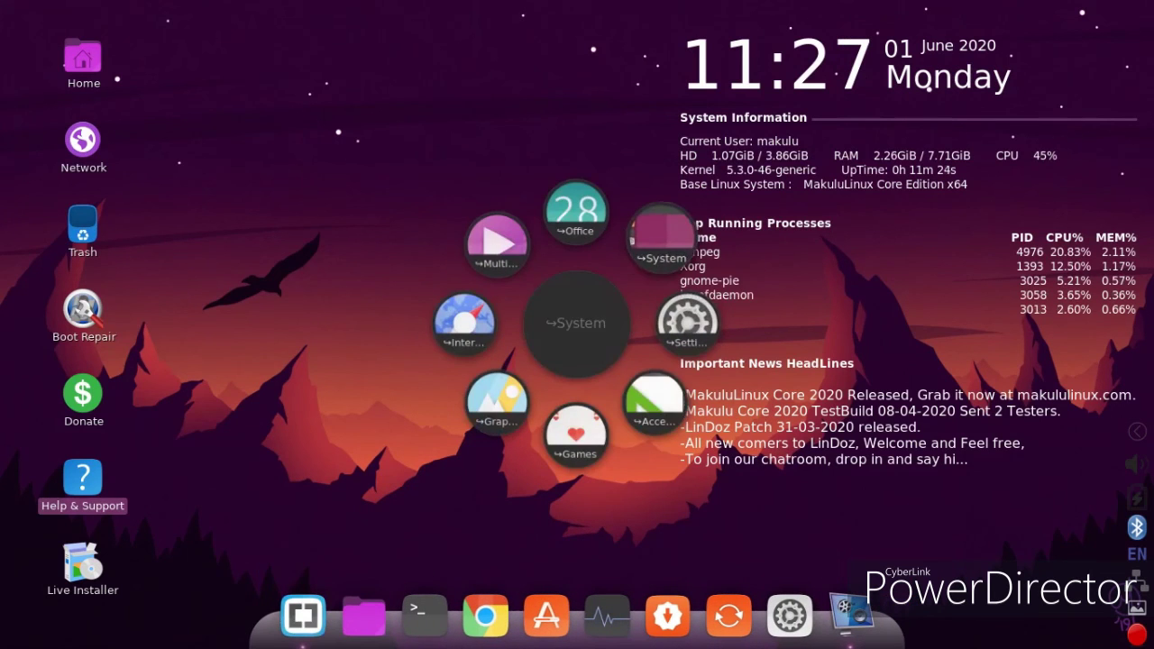
click(655, 406)
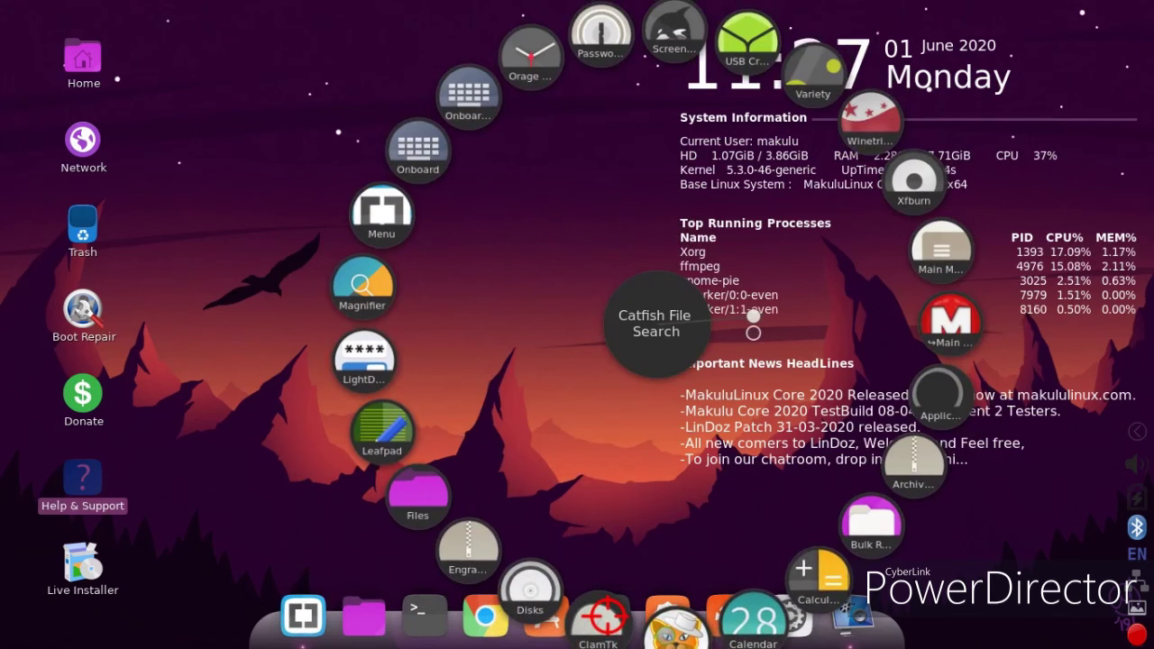
click(677, 630)
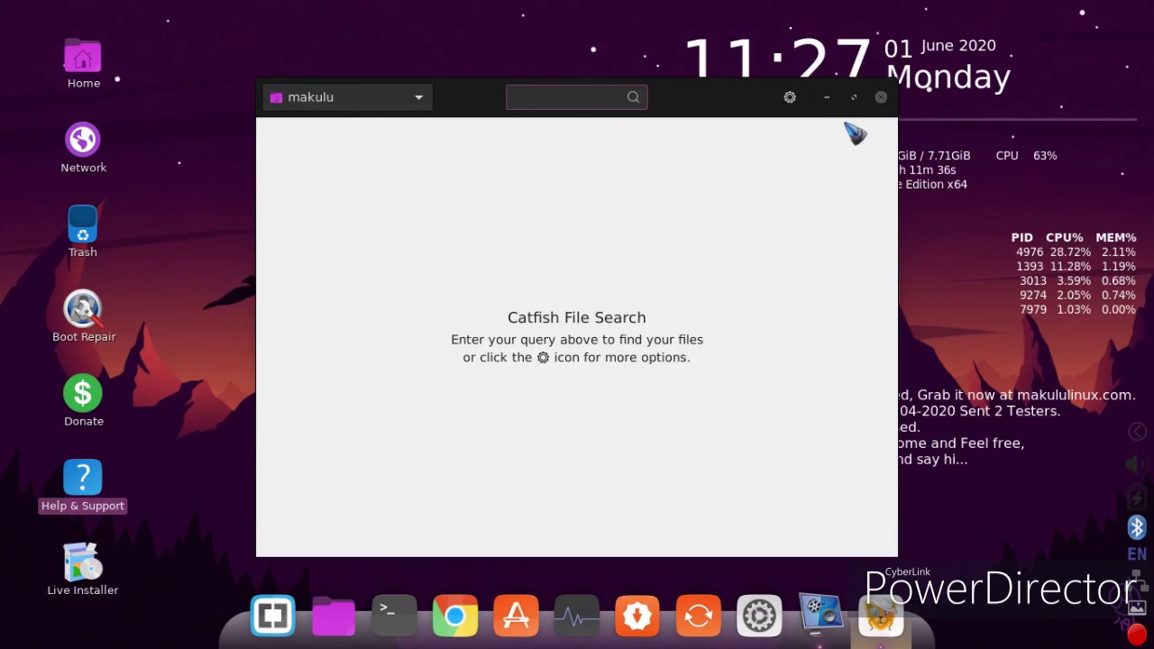
click(882, 98)
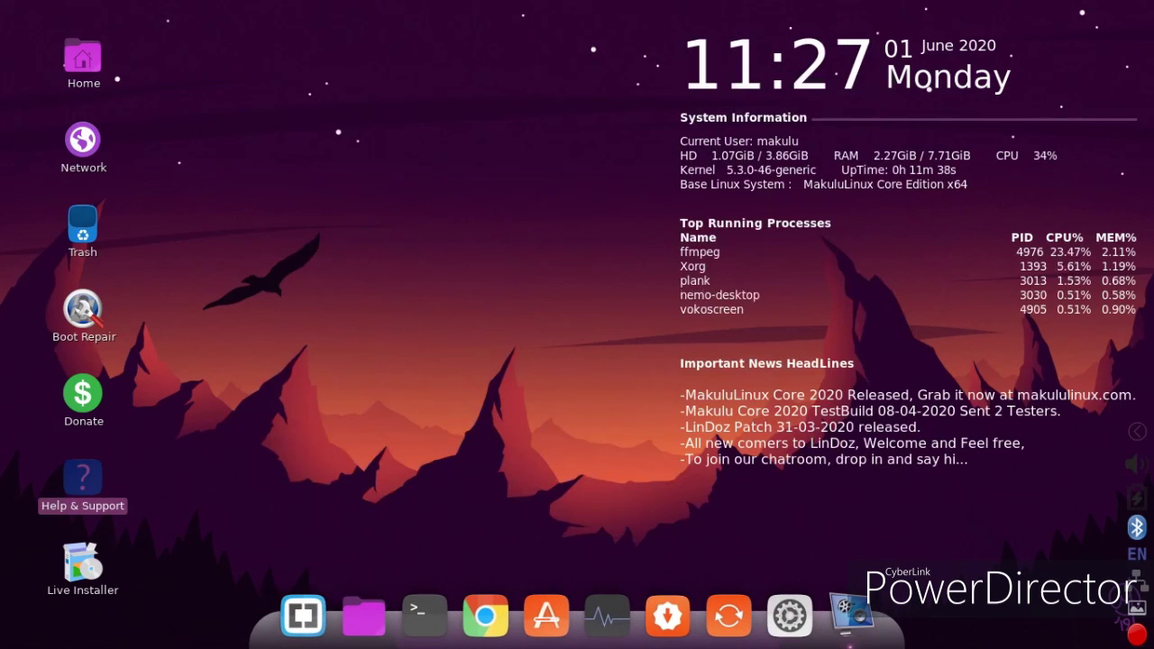
Step: Open the ring menu from the dock, dismiss it and open it again to view the application categories
right_click(303, 616)
click(303, 617)
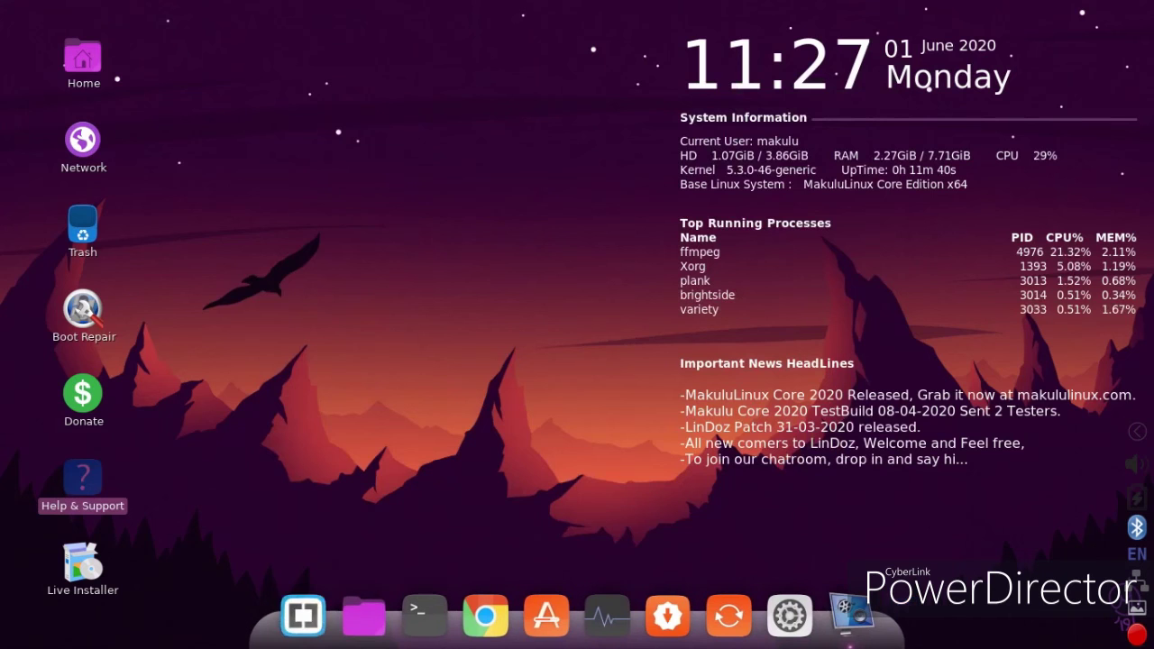
click(304, 616)
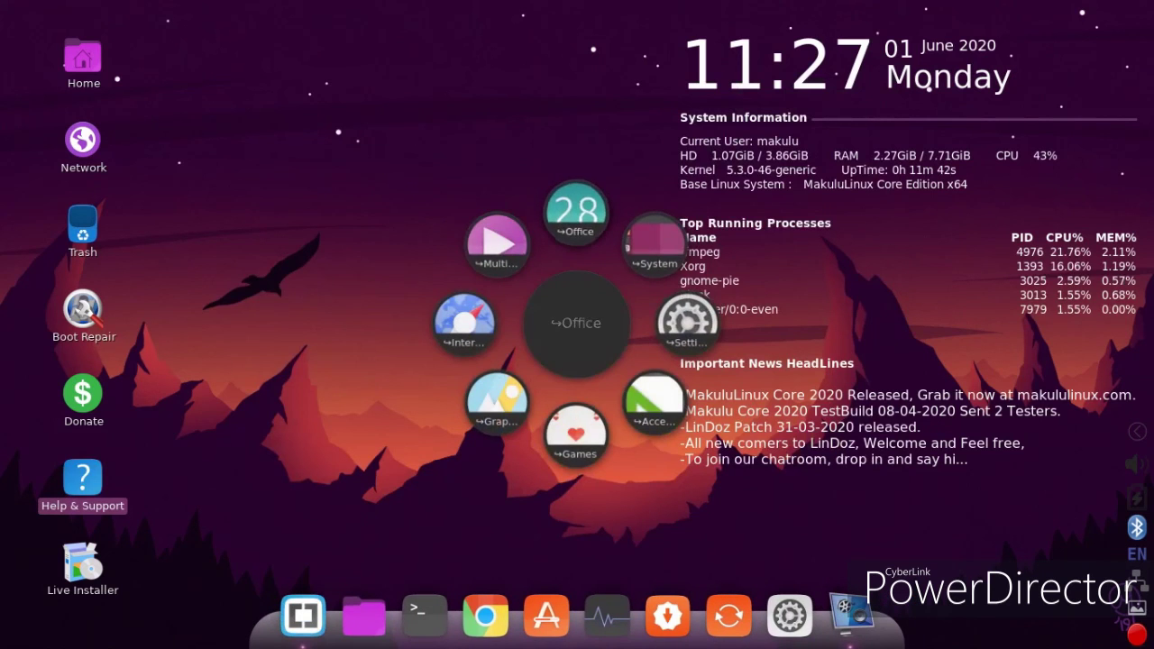
key(Escape)
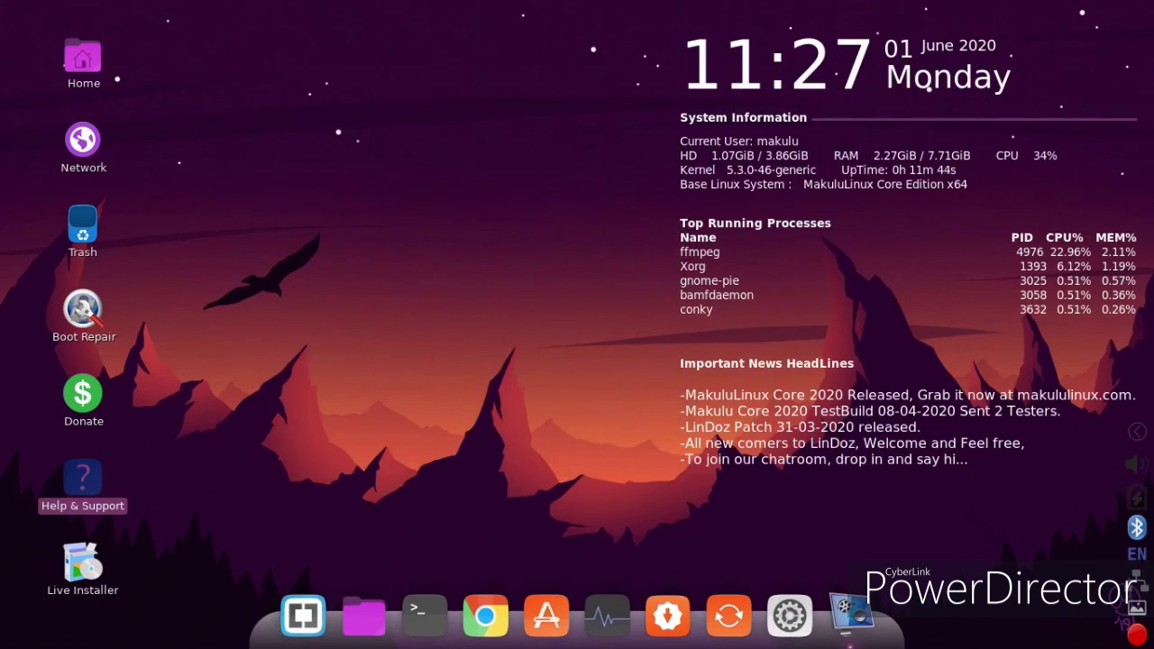
click(303, 616)
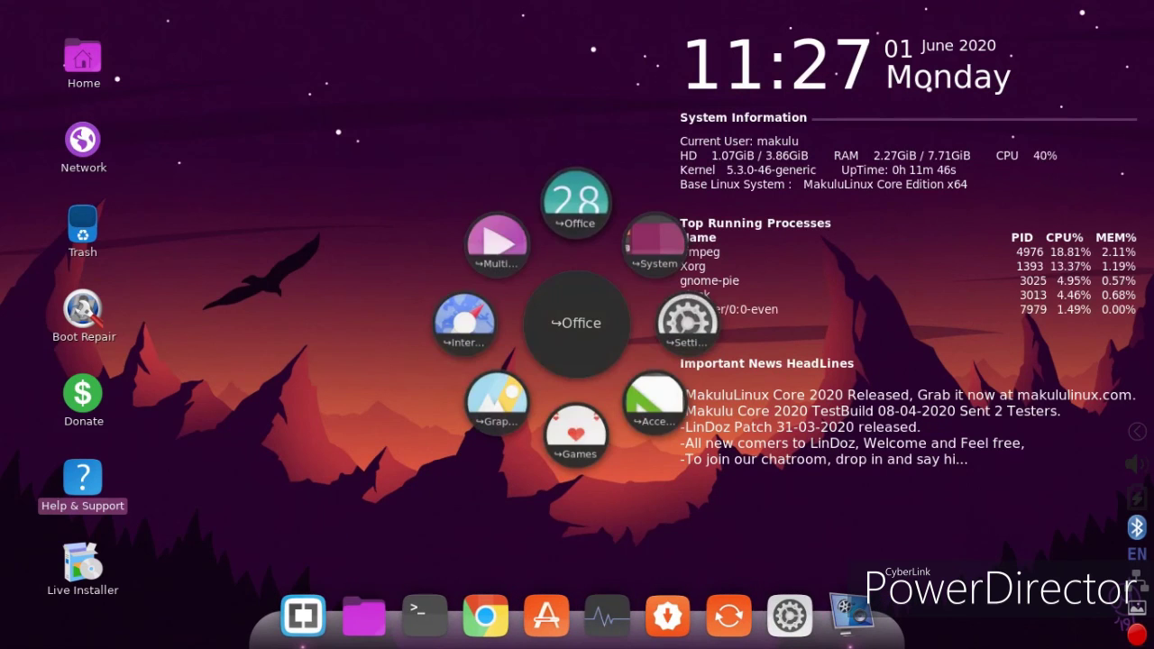